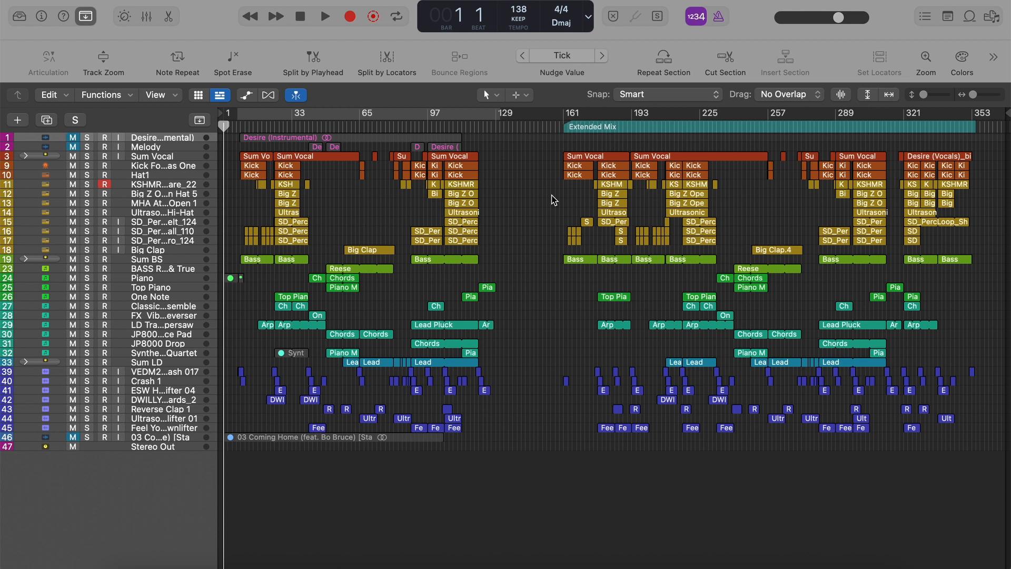
Open the Lead region at bar 281 on the Sum LD track in the Piano Roll and play it soloed.
left_click(568, 127)
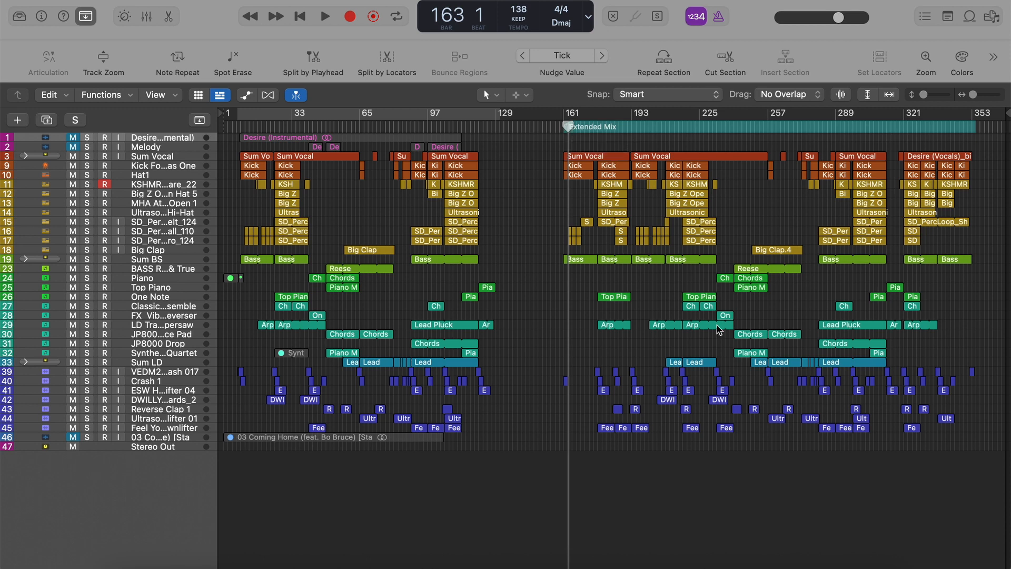
scroll(724, 351, "up", 5)
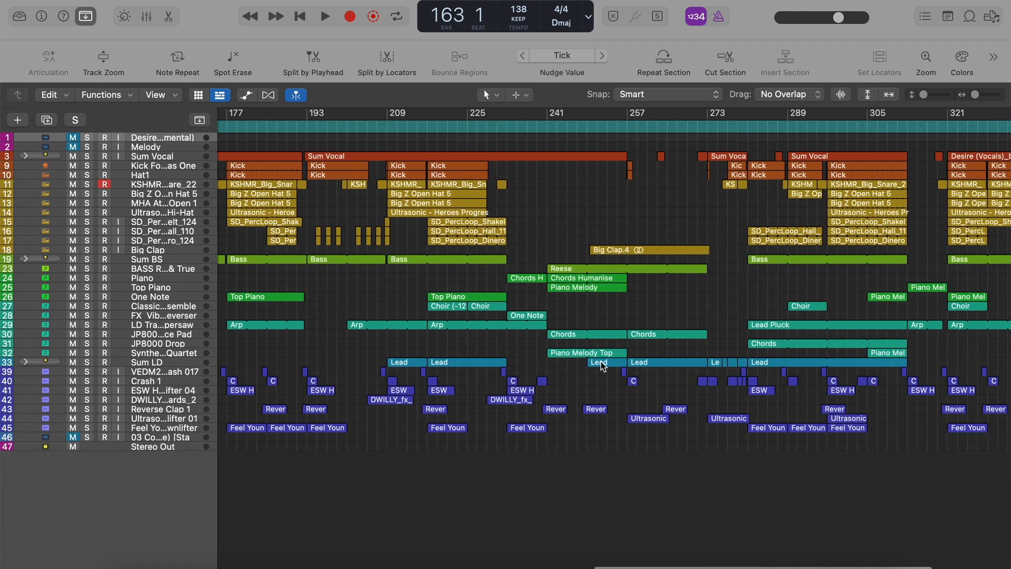
scroll(603, 363, "right", 5)
double_click(600, 360)
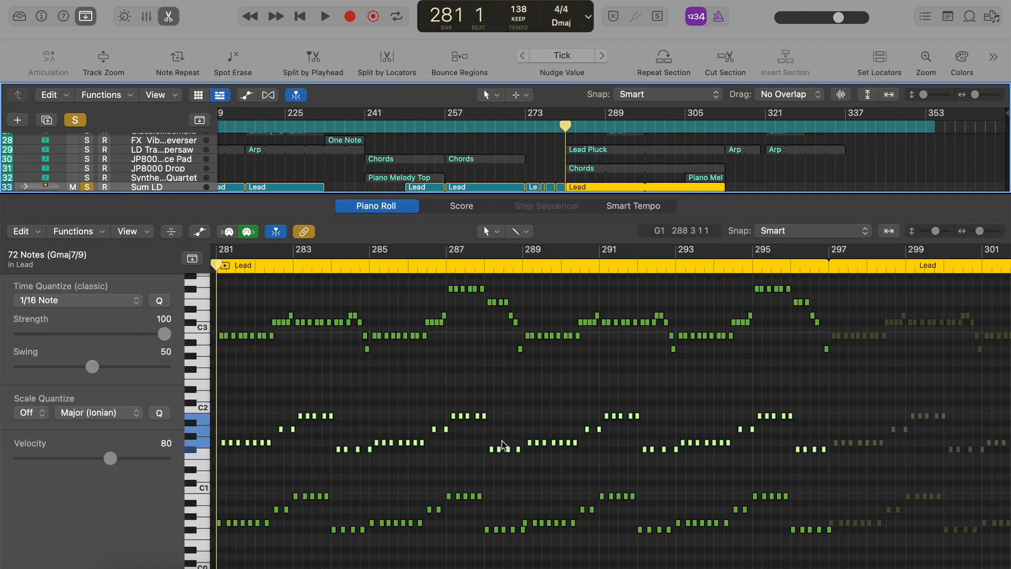
key("space")
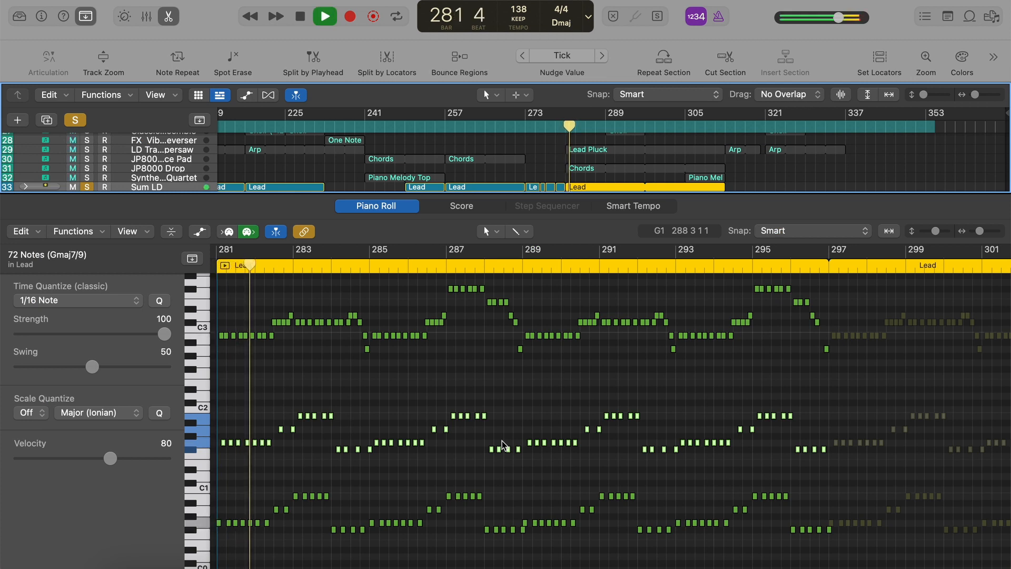
Stop playback, close the Piano Roll and unsolo the Sum LD track.
left_click(883, 393)
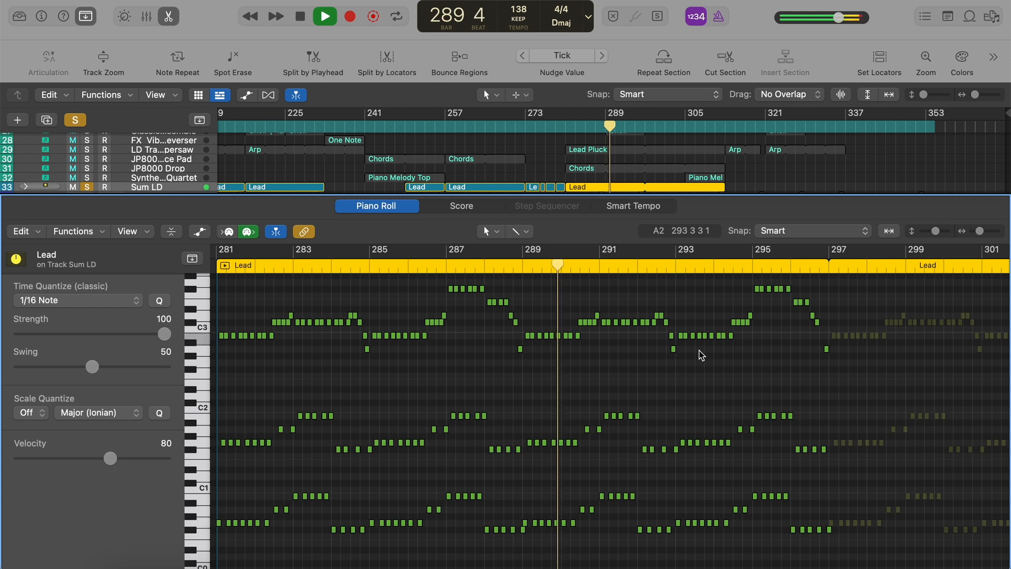
key("space")
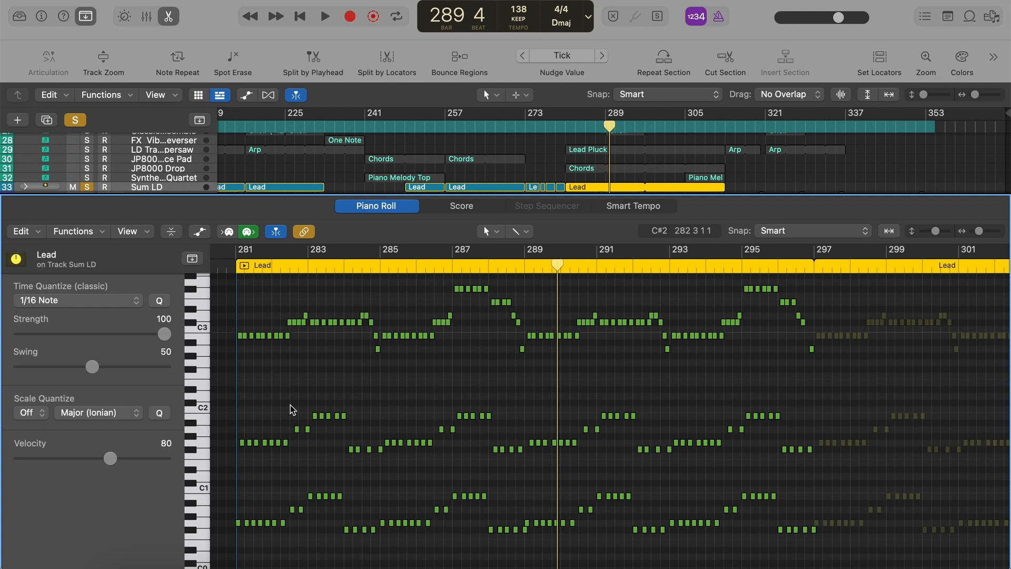
key("e")
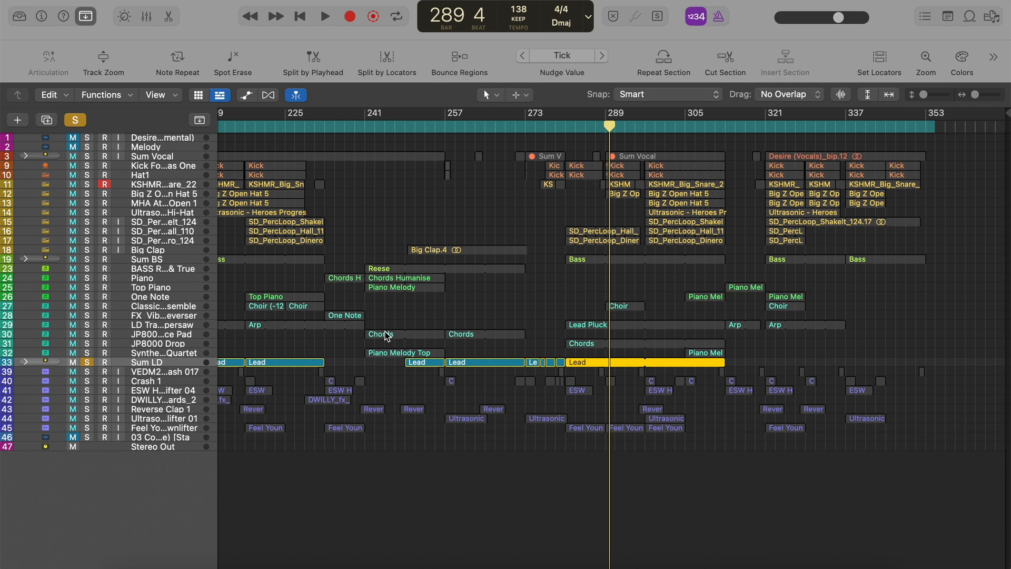
key("s")
scroll(387, 336, "left", 3)
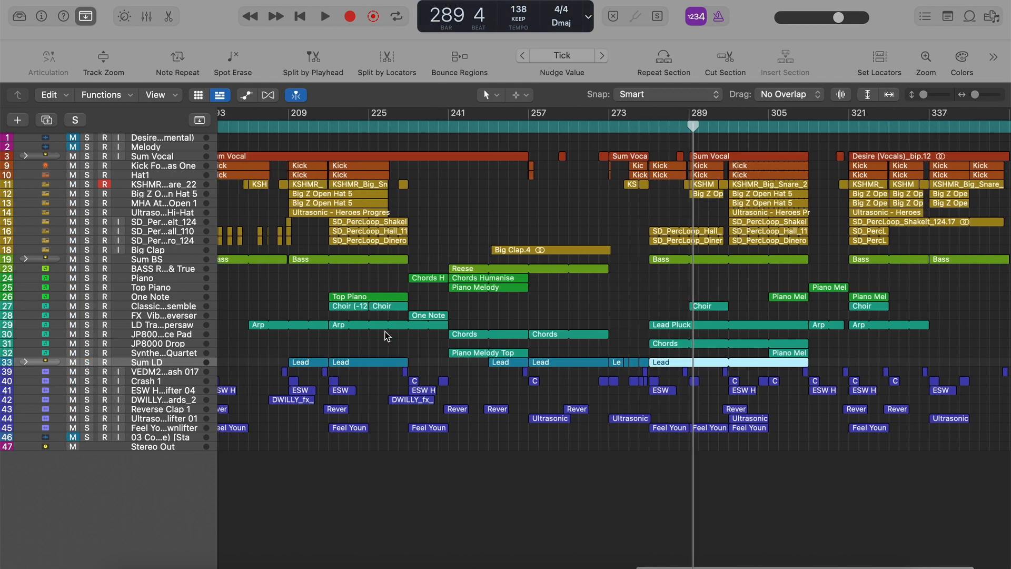
Enlarge and solo the One Note track, play its Piano Melody region from bar 321, stop playback and unsolo it.
scroll(314, 351, "right", 2)
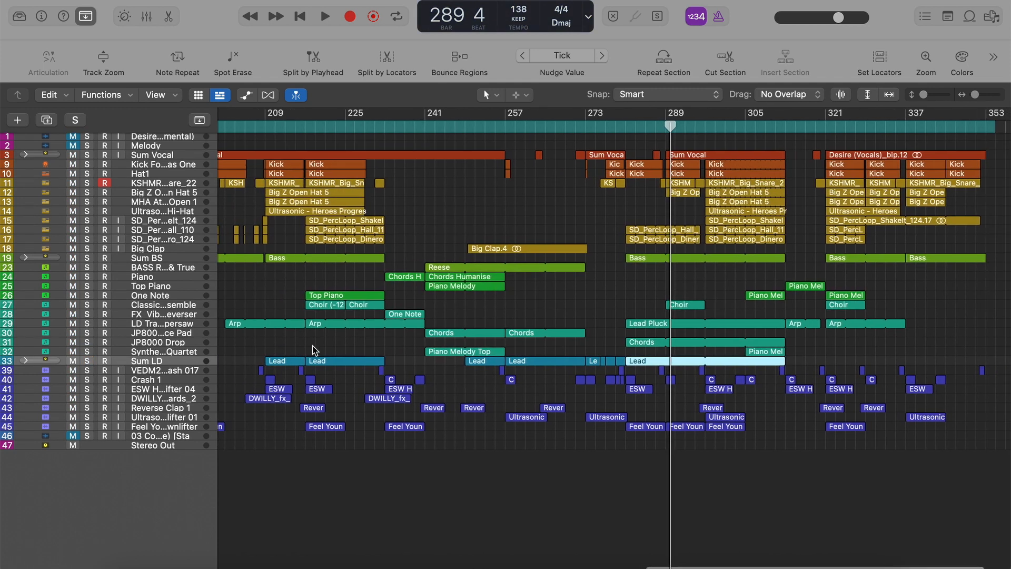
scroll(674, 309, "right", 2)
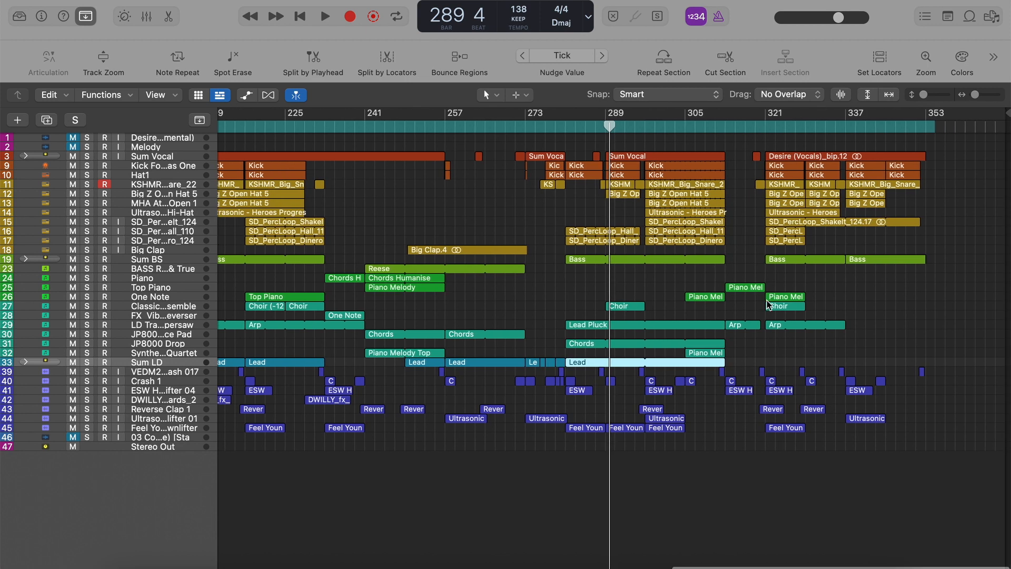
left_click(782, 298)
key("ctrl+s")
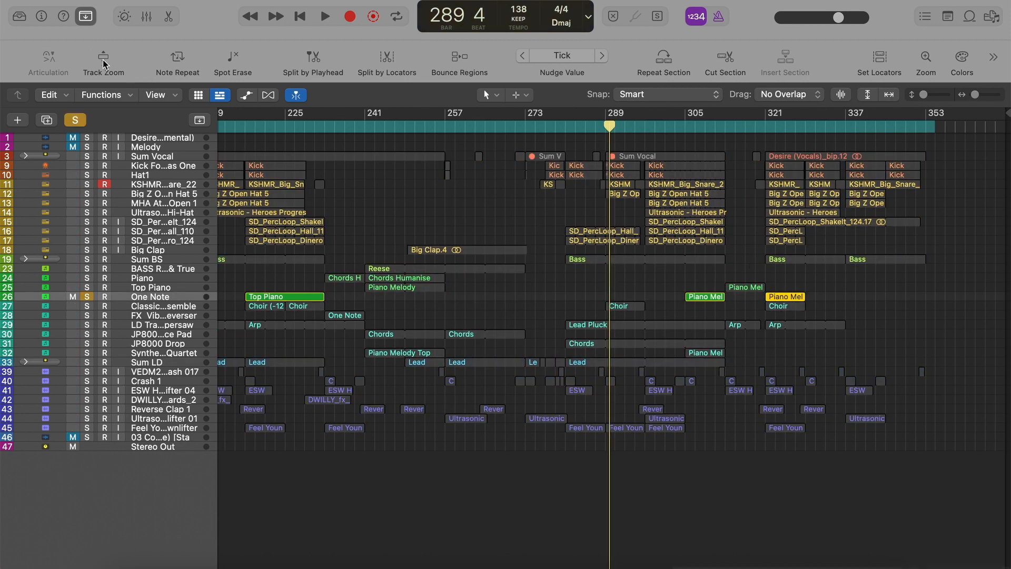
key("ctrl+z")
key("shift+space")
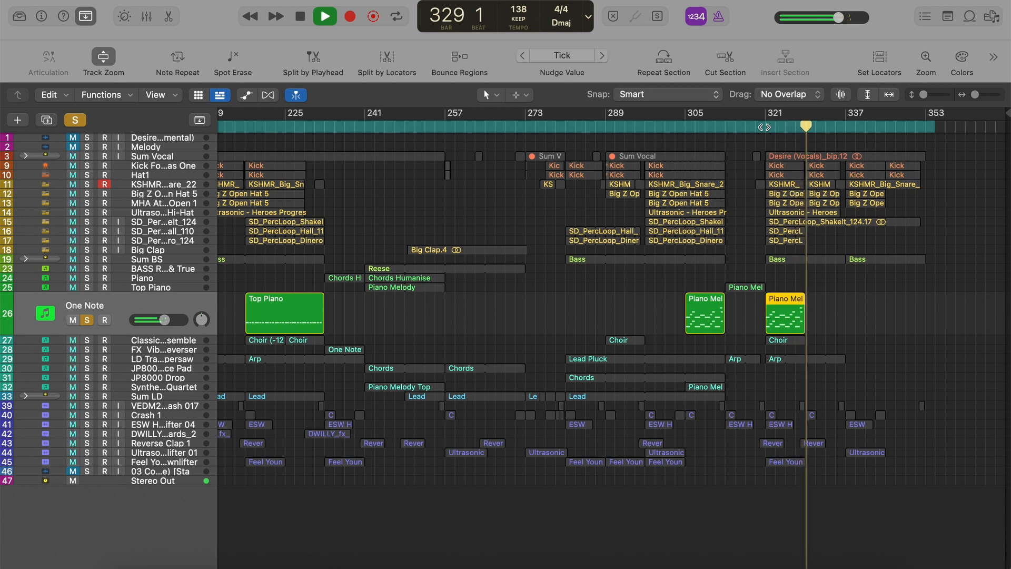
key("space")
key("s")
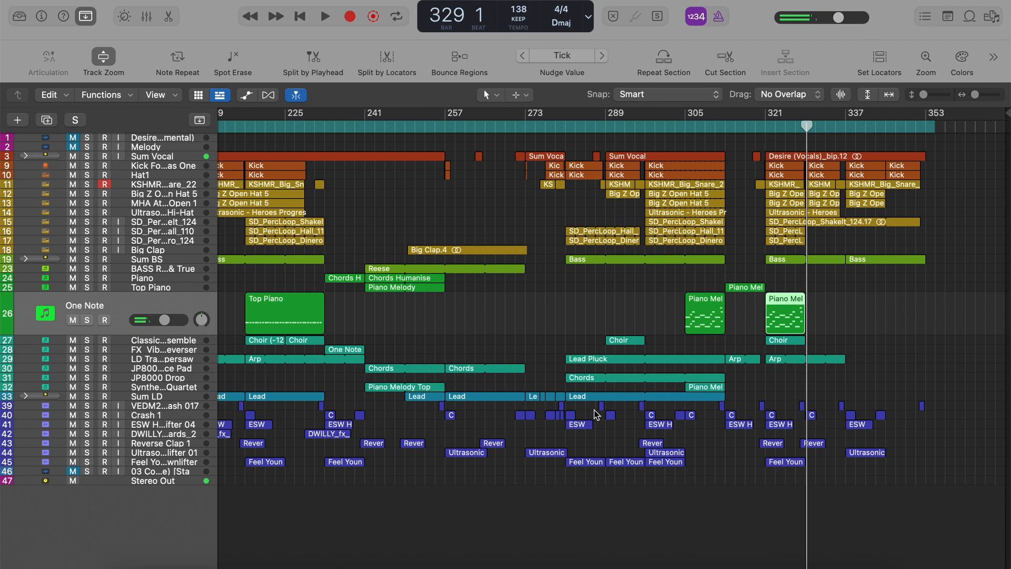
Select the Arp region at bar 177 and make LD Trance Supersaw the only soloed track, releasing the solo on One Note.
scroll(477, 408, "left", 8)
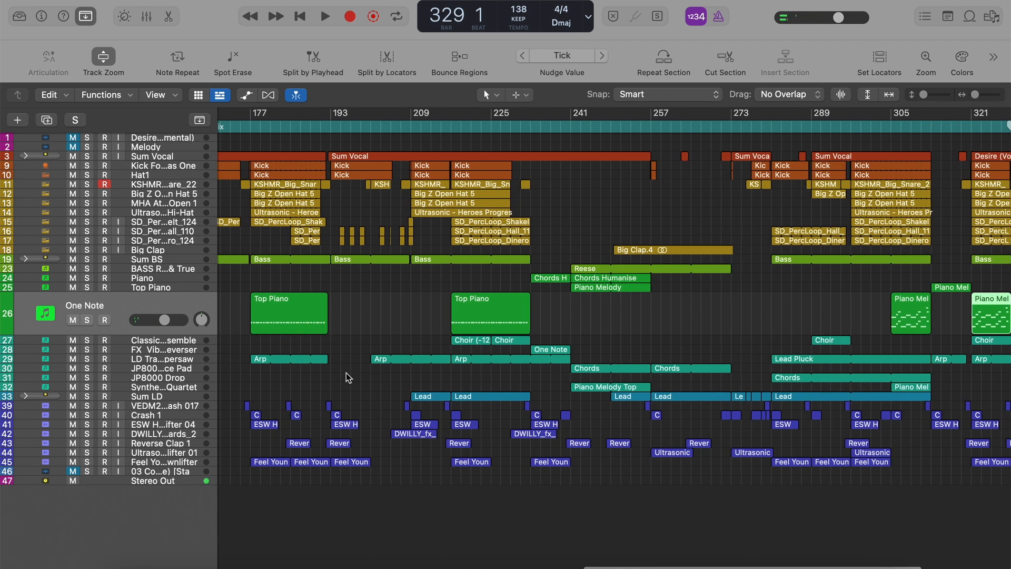
left_click(278, 362)
key("super+z")
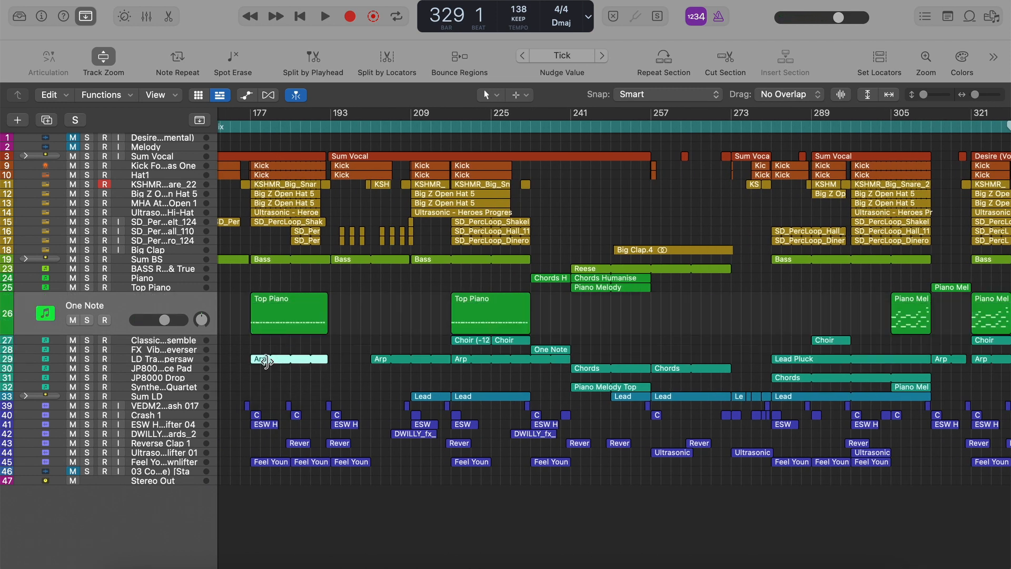
key("s")
left_click(194, 357)
key("s")
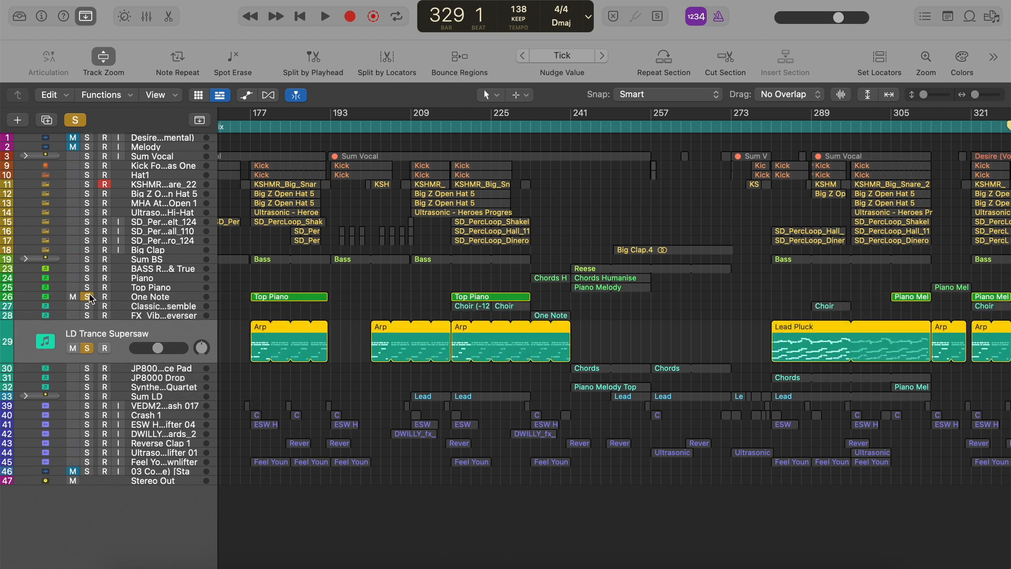
left_click(88, 295)
Play the Arp part from bar 177 while briefly viewing its automation, stop playback and unsolo the track.
left_click(251, 127)
key("space")
key("a")
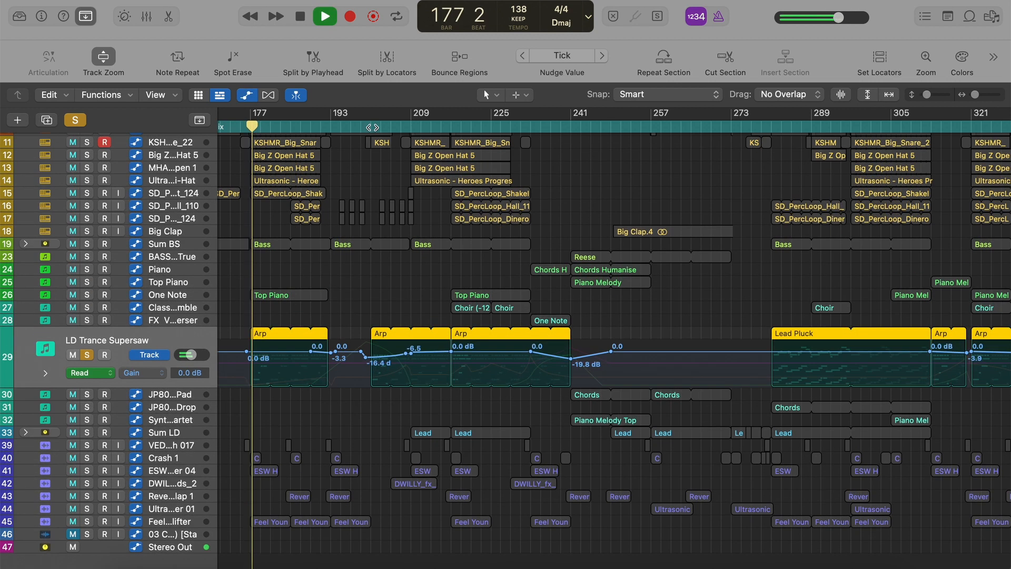
key("a")
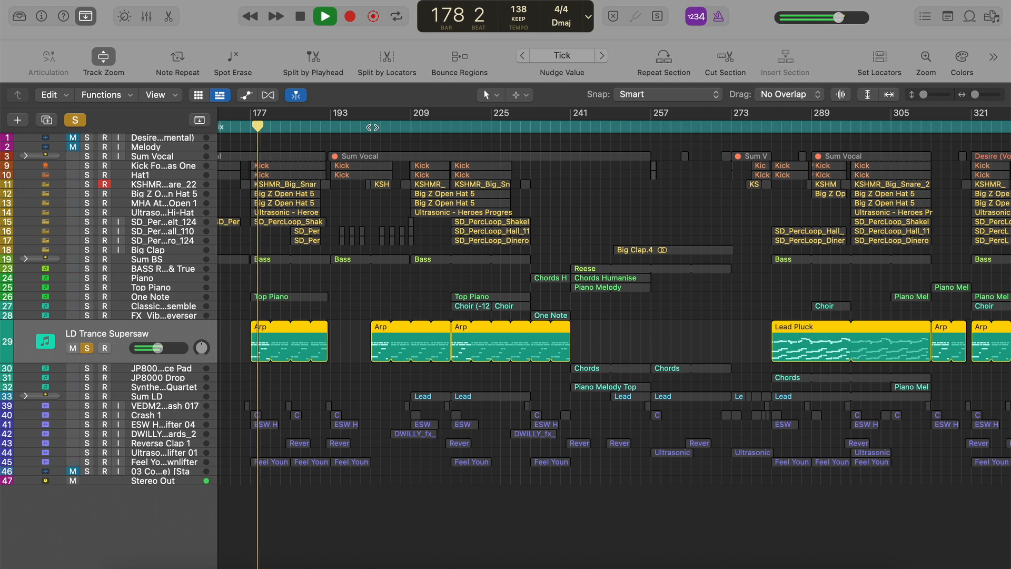
key("space")
key("s")
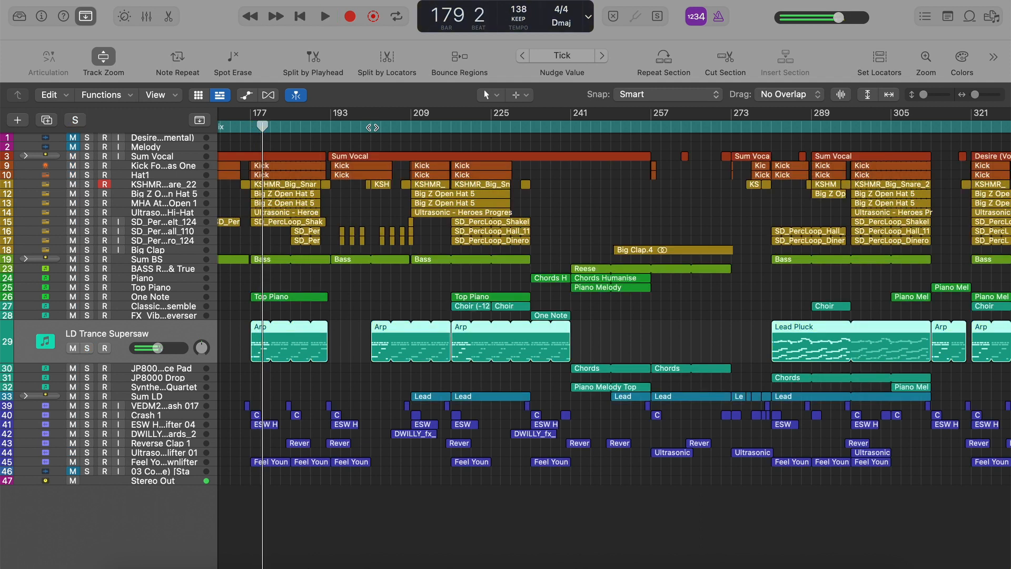
View the notes of the JP8000 Trance Pad Chords region at bar 241 in the Piano Roll, and close the editor.
key("super+Left")
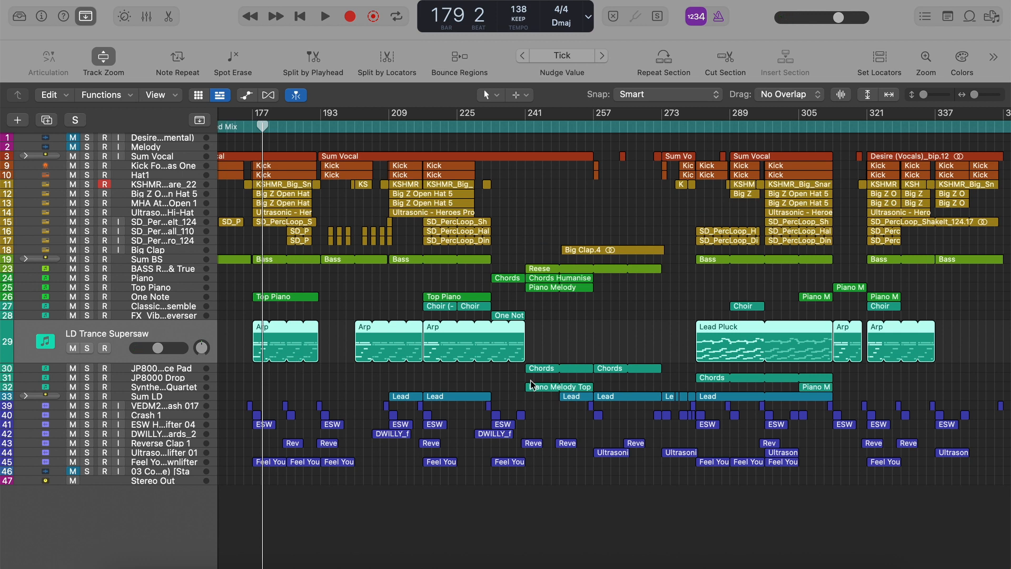
left_click(558, 349)
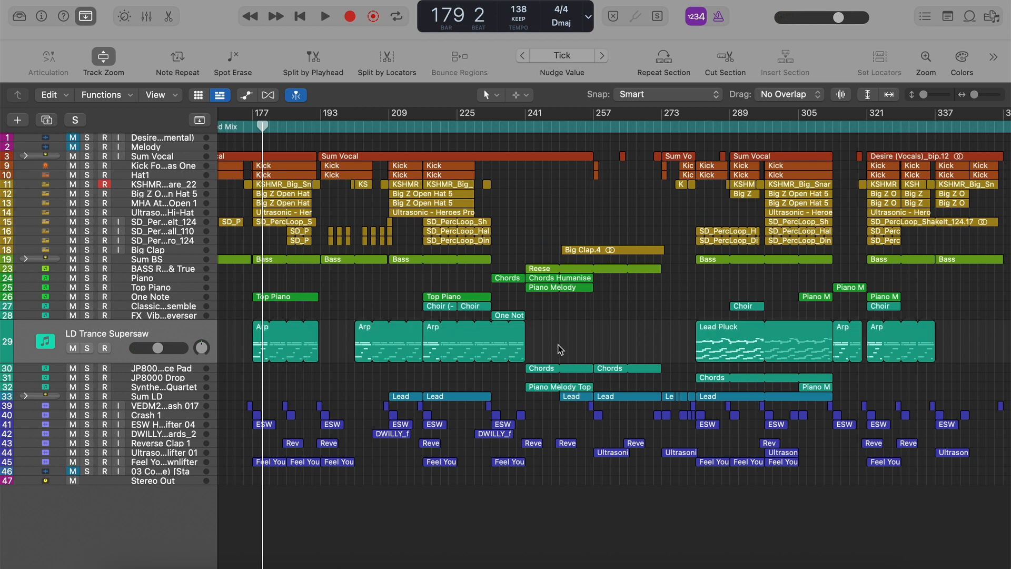
double_click(541, 375)
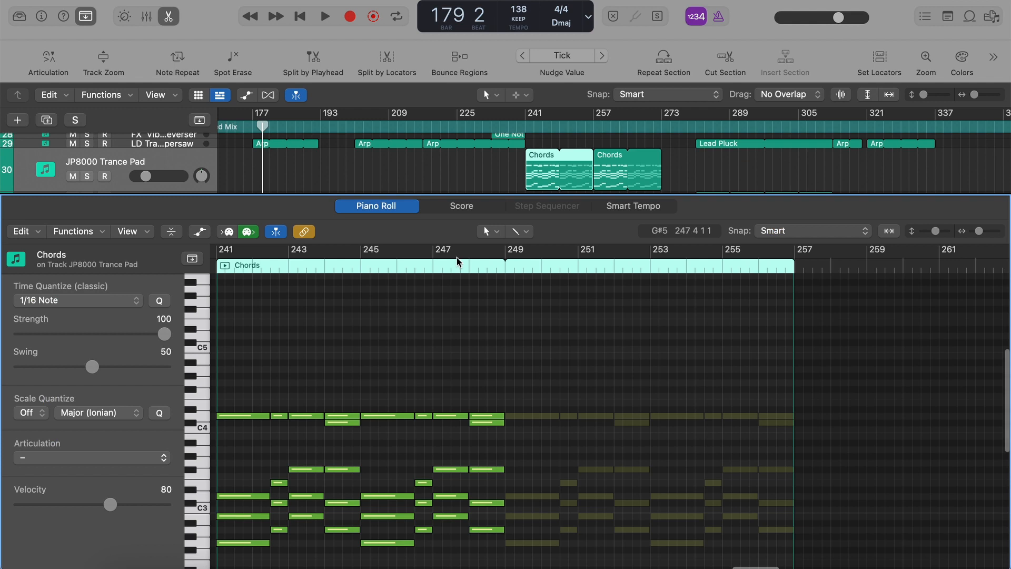
key("e")
scroll(527, 310, "right", 2)
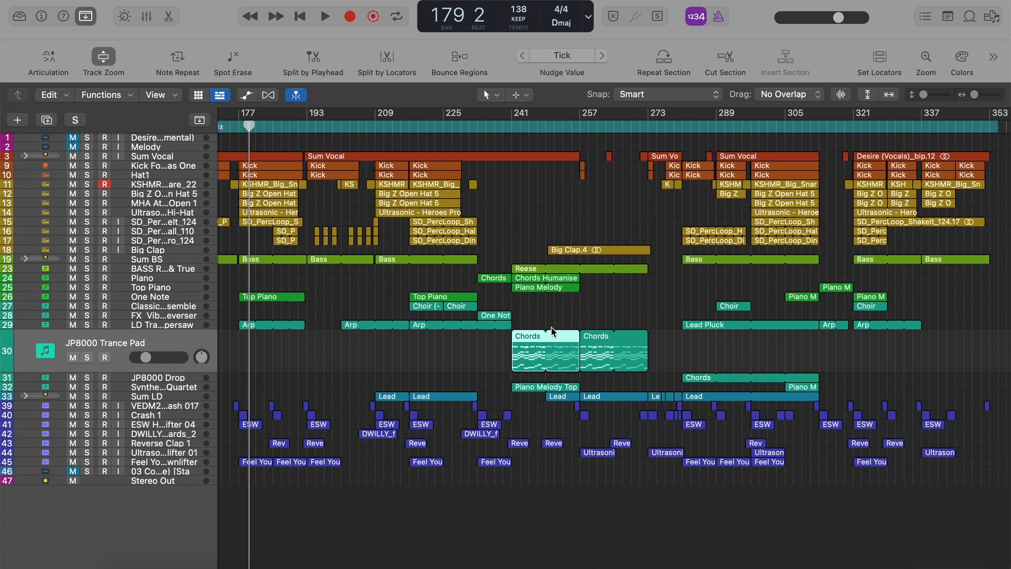
Select the Top Piano region on the One Note track near bar 217 and clear the selection.
left_click(426, 312)
left_click(428, 298)
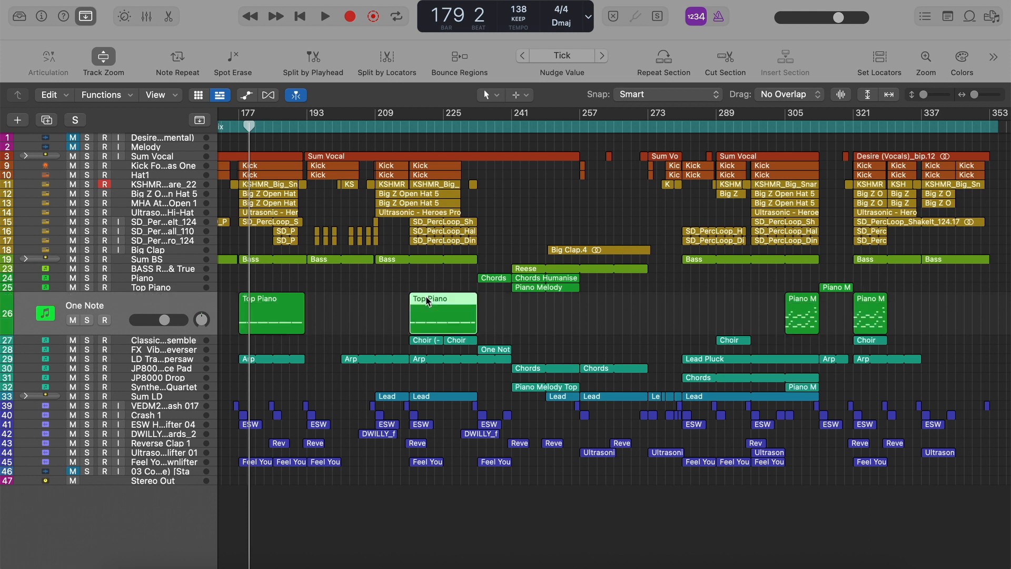
left_click(392, 315)
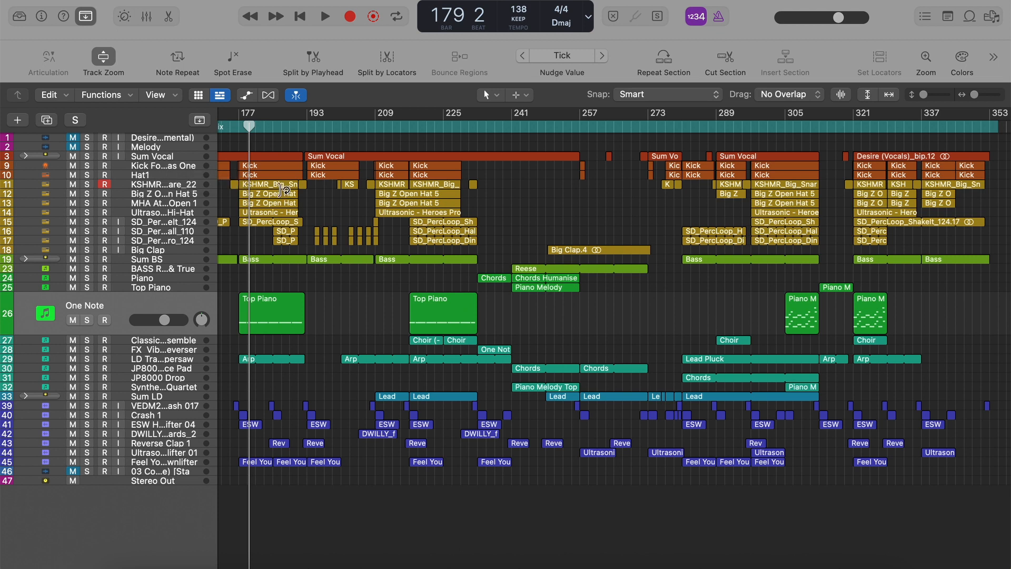
Play the Extended Mix from its start at bar 161 with all tracks audible.
scroll(283, 189, "left", 5)
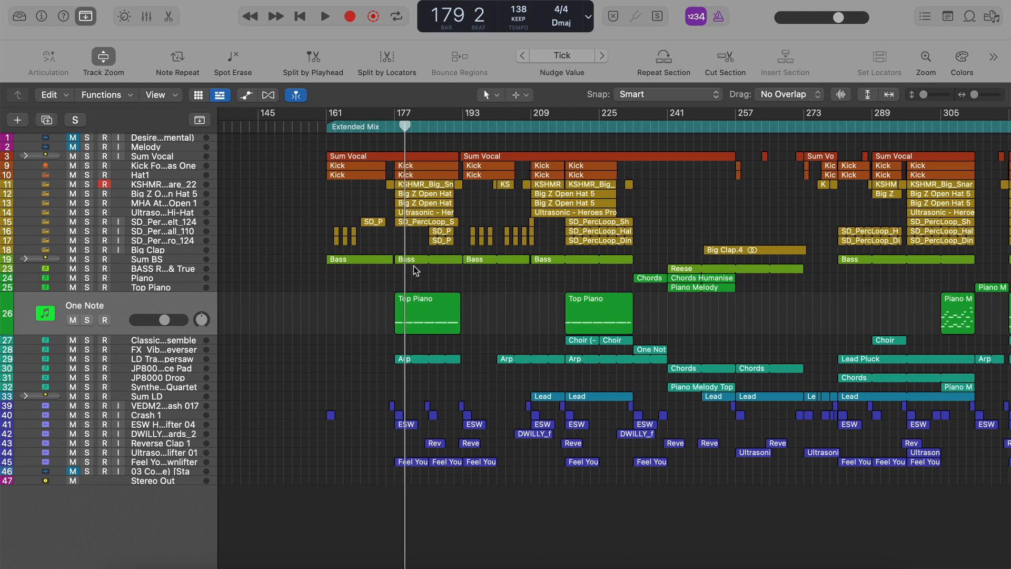
left_click(326, 130)
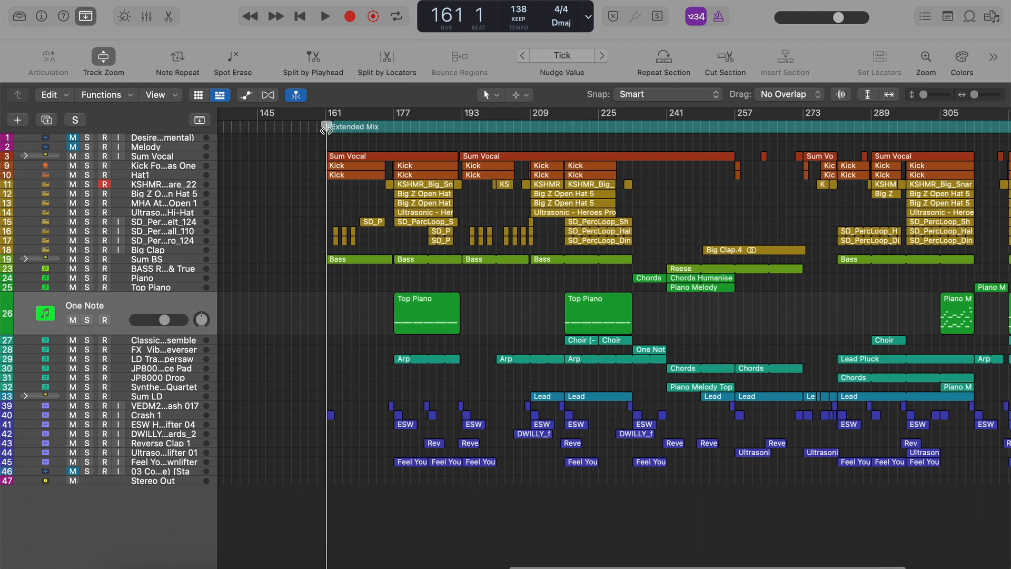
scroll(326, 130, "right", 1)
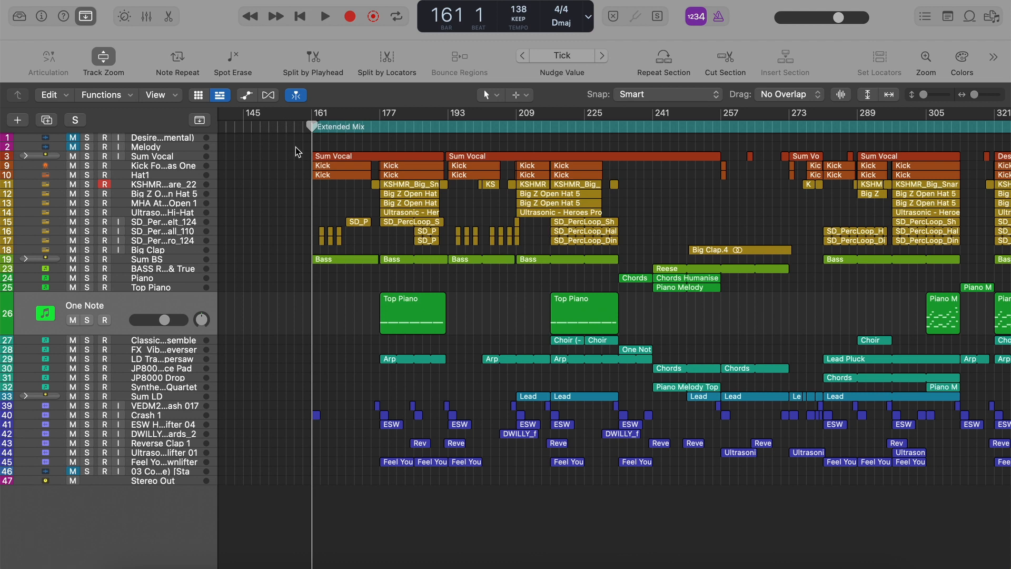
key("space")
key("super+Right")
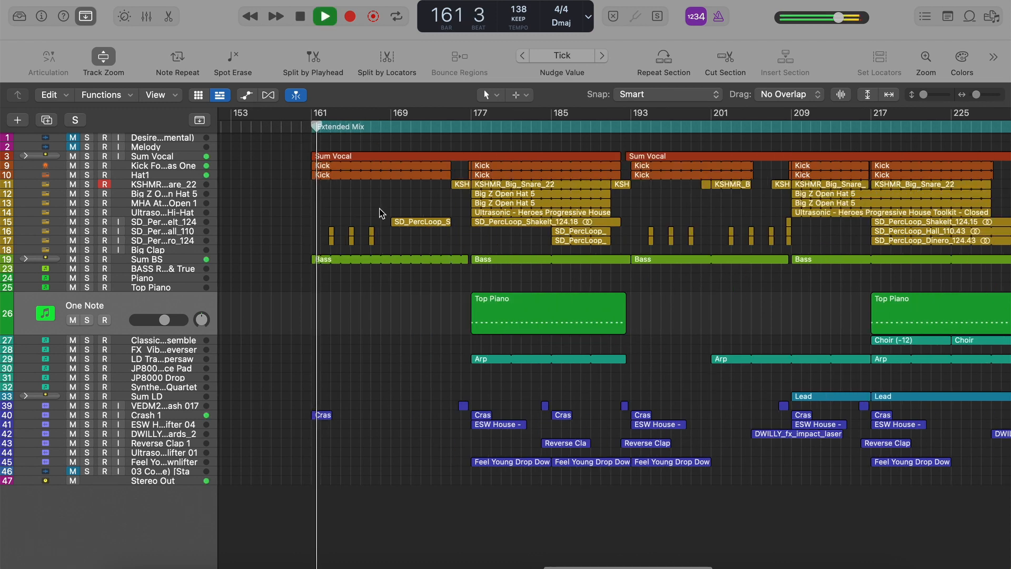
Turn off Track Zoom so the One Note track is no longer enlarged, leaving automation lanes hidden.
key("a")
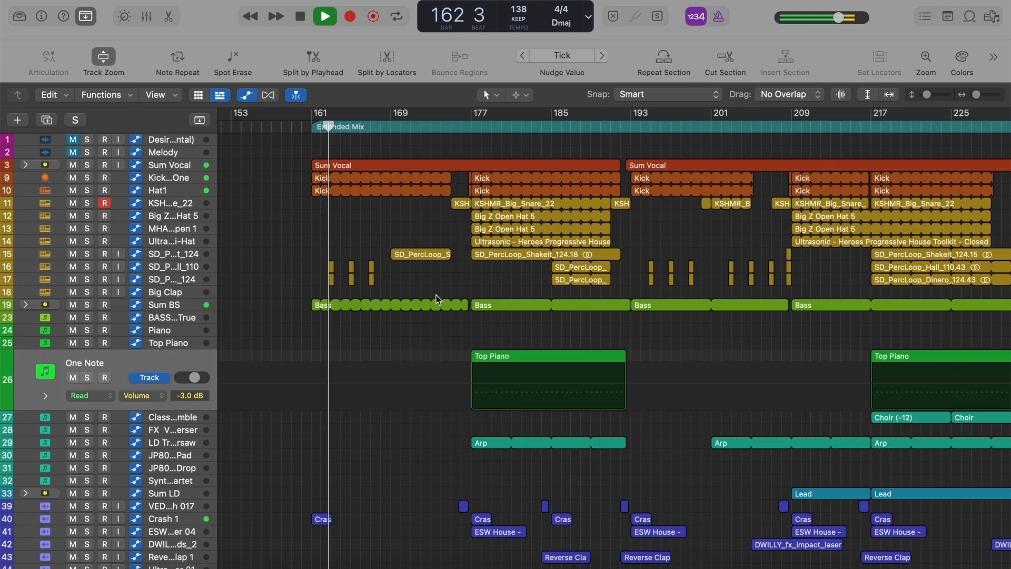
key("a")
left_click(103, 55)
key("a")
scroll(307, 235, "up", 5)
scroll(307, 235, "up", 3)
key("a")
key("super+Up")
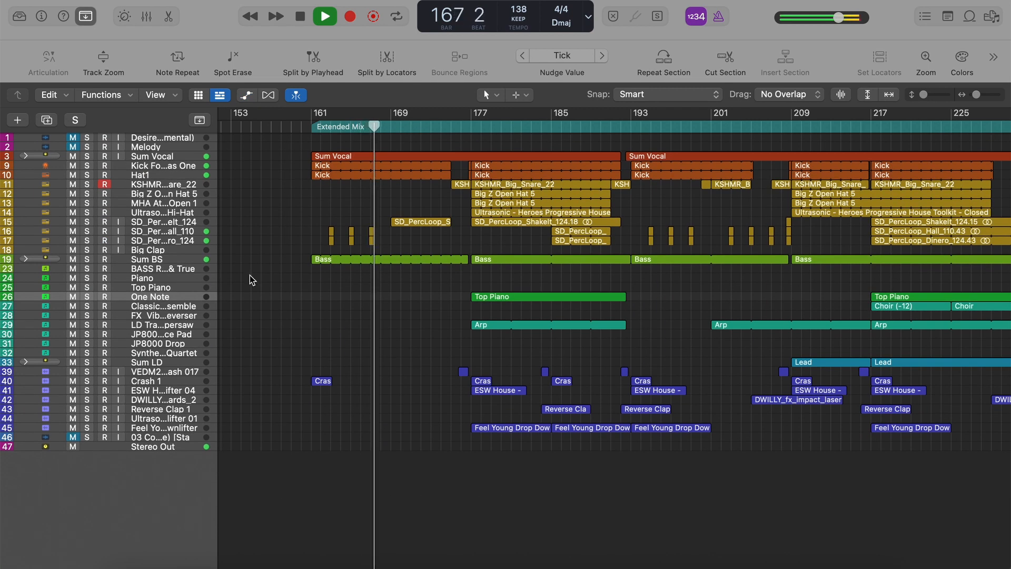
Stop playback and return the playhead to bar 161.
key("space")
left_click(311, 131)
key("super+Right")
key("super+Right")
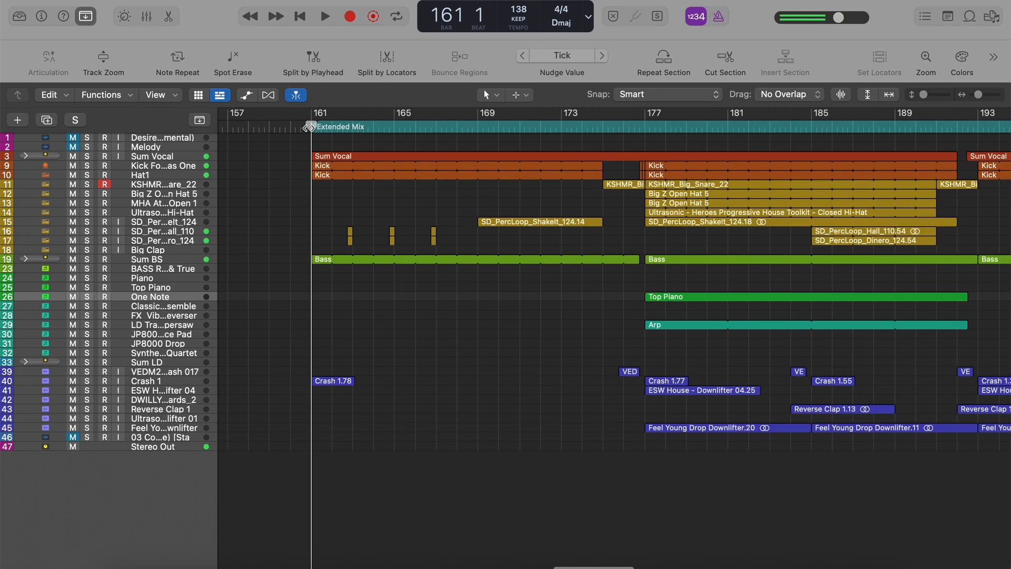
Solo the SD_PercLoop Hall 110 and Dinero 124 tracks and play their short hits from about bar 162.
left_click(196, 240)
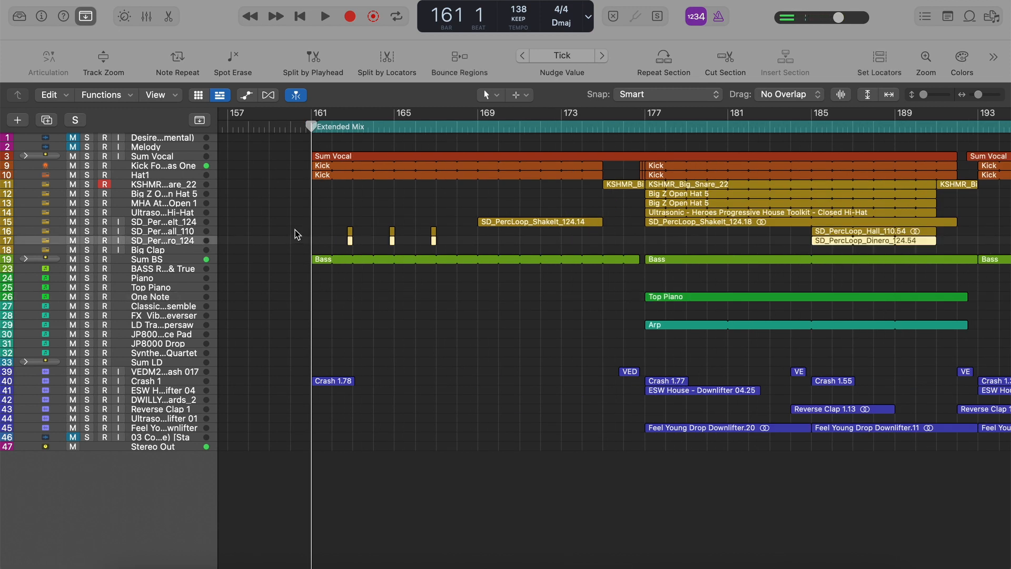
key("s")
left_click(171, 230)
key("s")
key("super+Right")
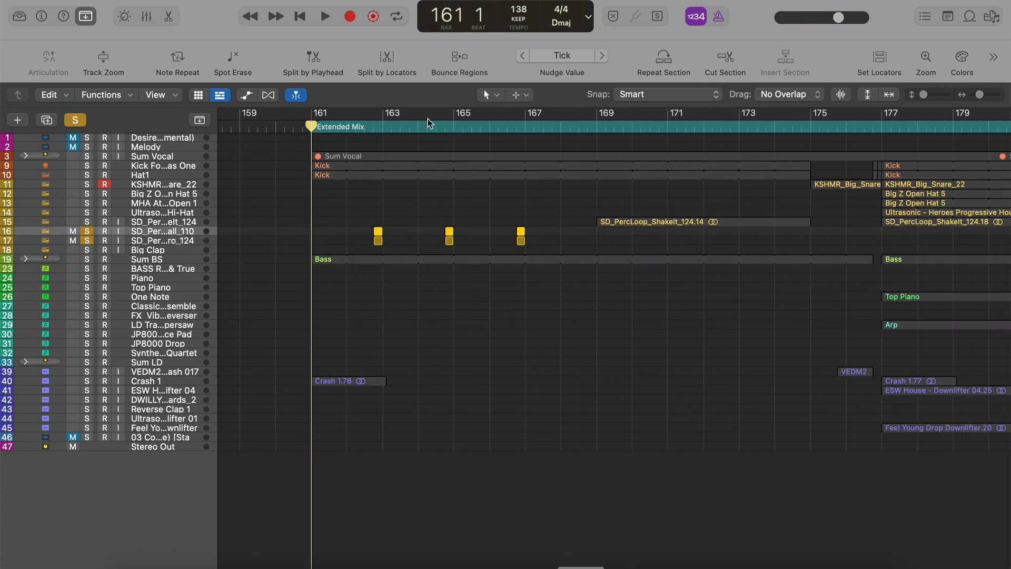
left_click(363, 128)
key("space")
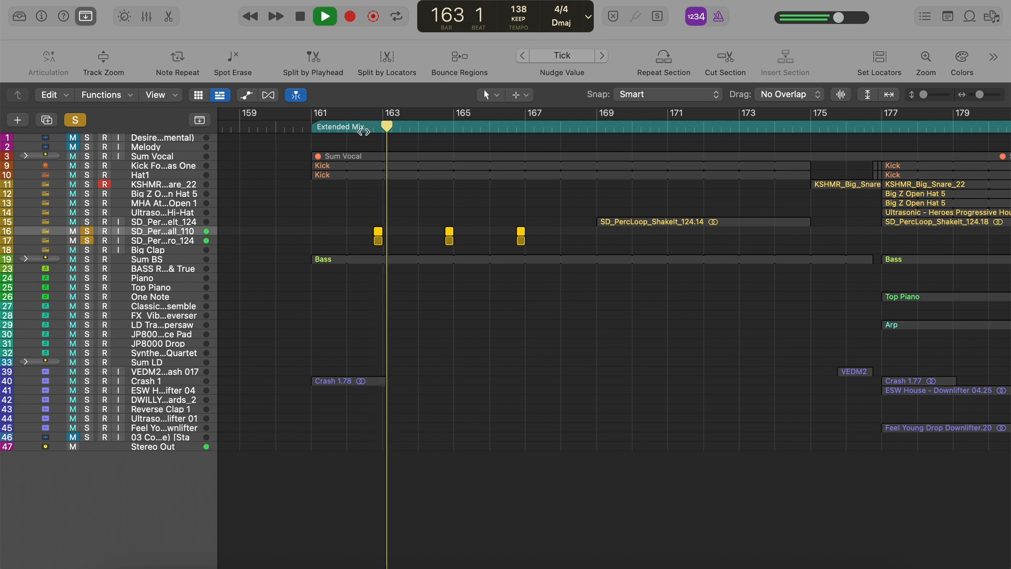
Stop playback and unsolo the SD_PercLoop Hall 110 and Dinero 124 tracks.
key("space")
key("s")
key("super+Left")
left_click(177, 241)
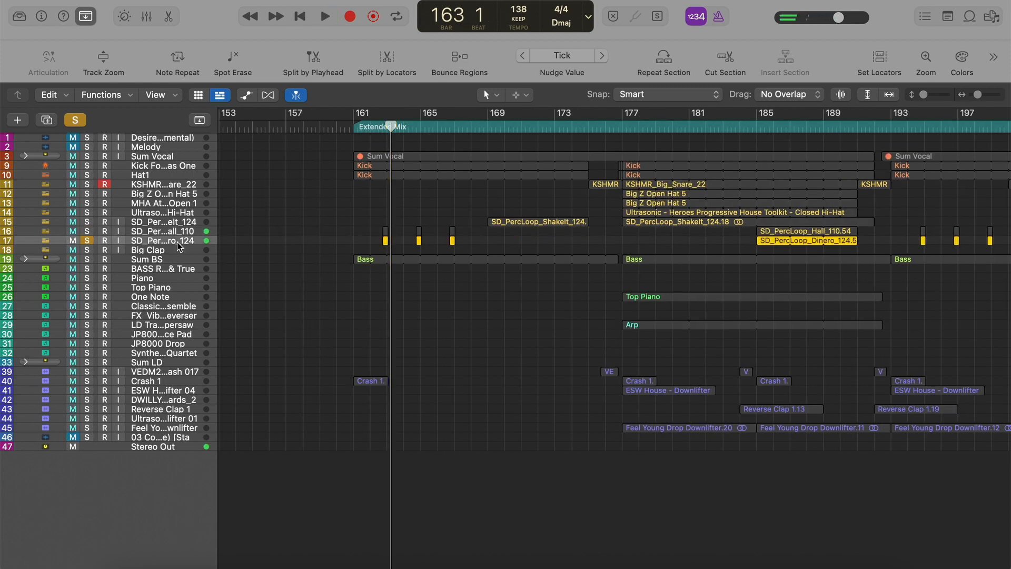
key("s")
key("super+Left")
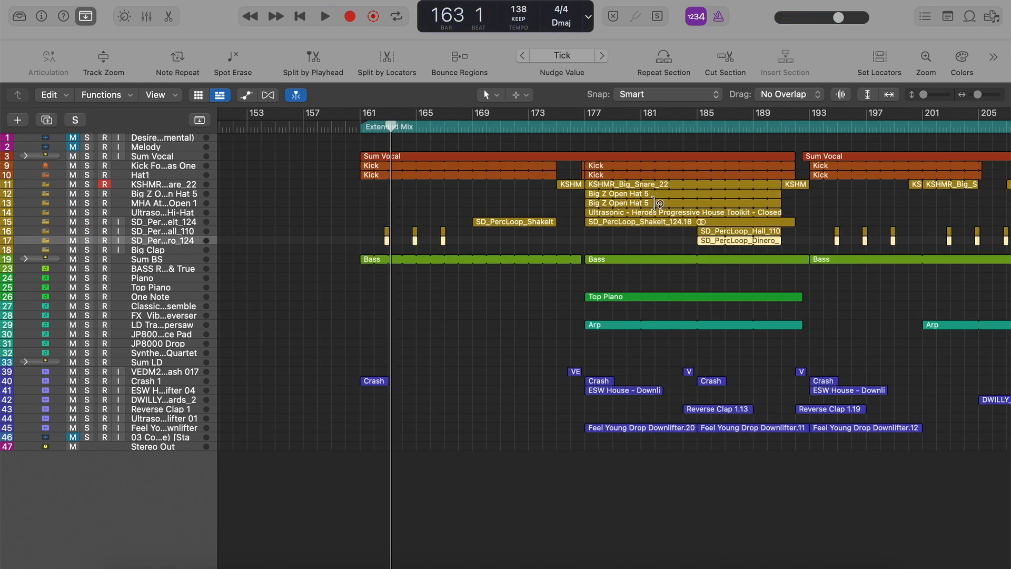
Show the inspector and review the channel strips of the Kick Forever as One and Hat1 tracks.
left_click(185, 165)
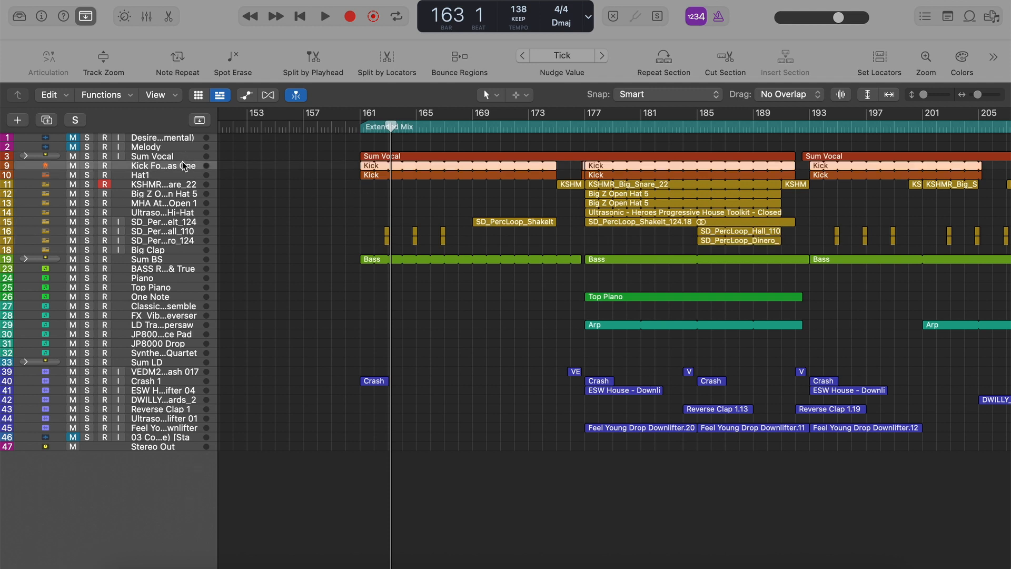
left_click(40, 18)
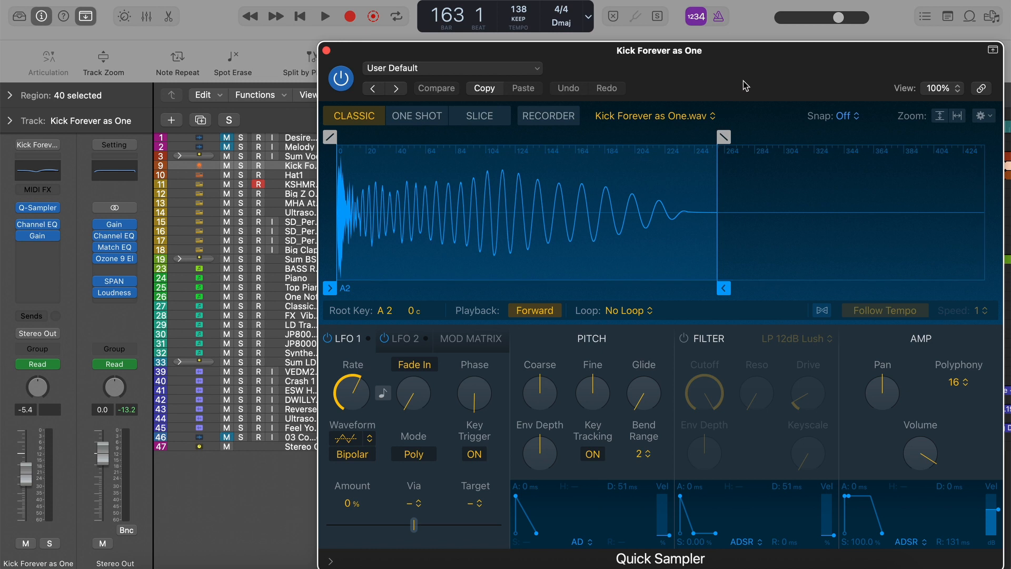
left_click_drag(749, 67, 673, 68)
left_click(249, 50)
key("Down")
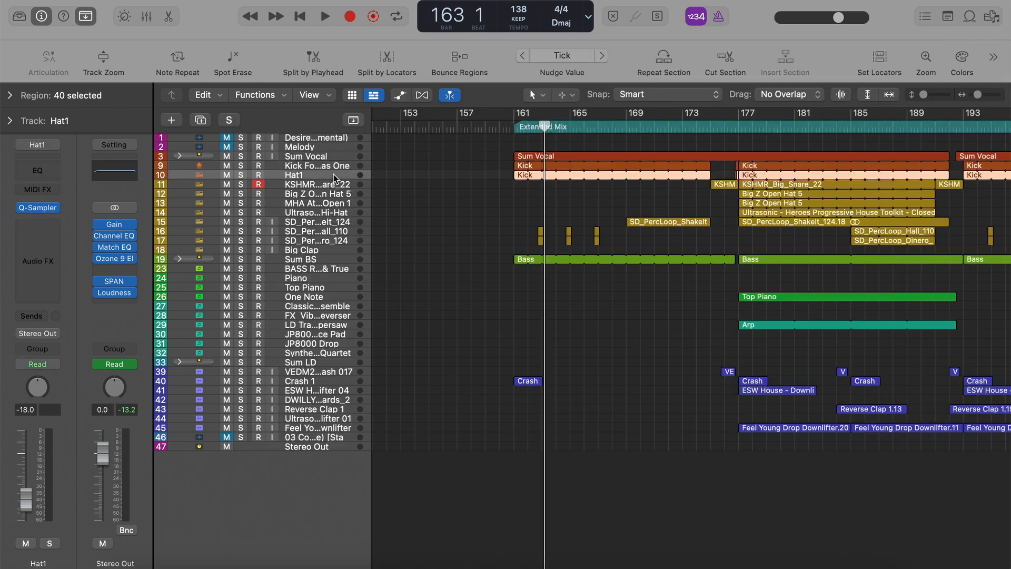
Play the soloed Kick Forever as One and Hat1 tracks from bar 161, stop playback and clear the solos.
key("space")
left_click(514, 128)
left_click(240, 168)
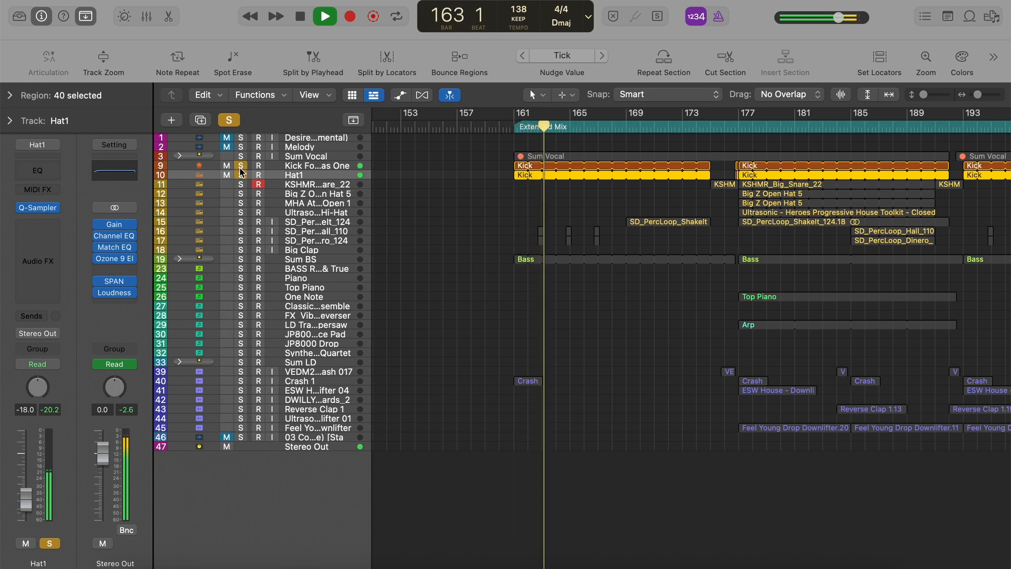
key("space")
left_click(228, 120)
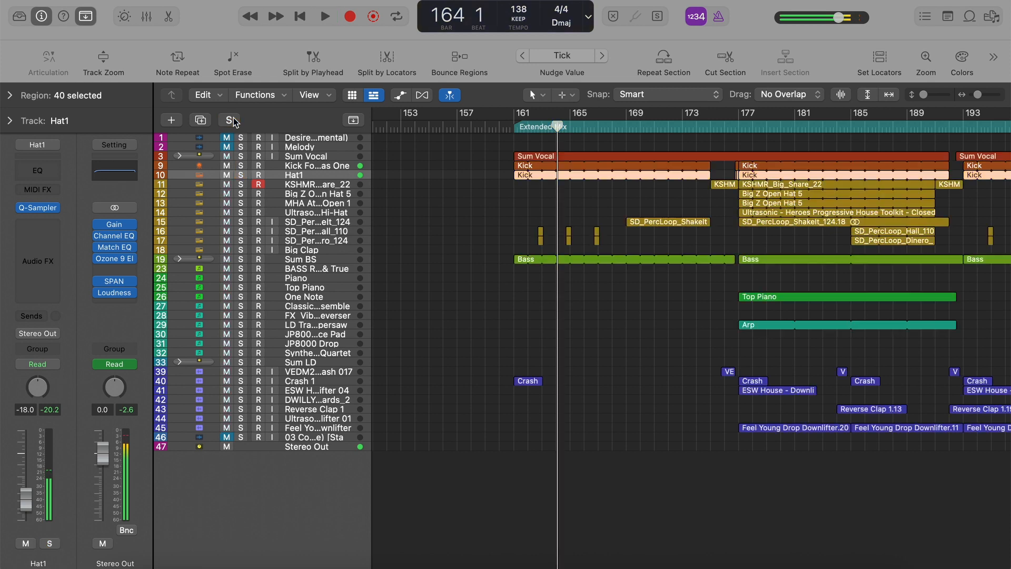
Expand the Sum BS stack and review the channel strips of Sum BS, Sub, CH Crunch Saws MGV and BS True Believer.
left_click(309, 260)
left_click(179, 258)
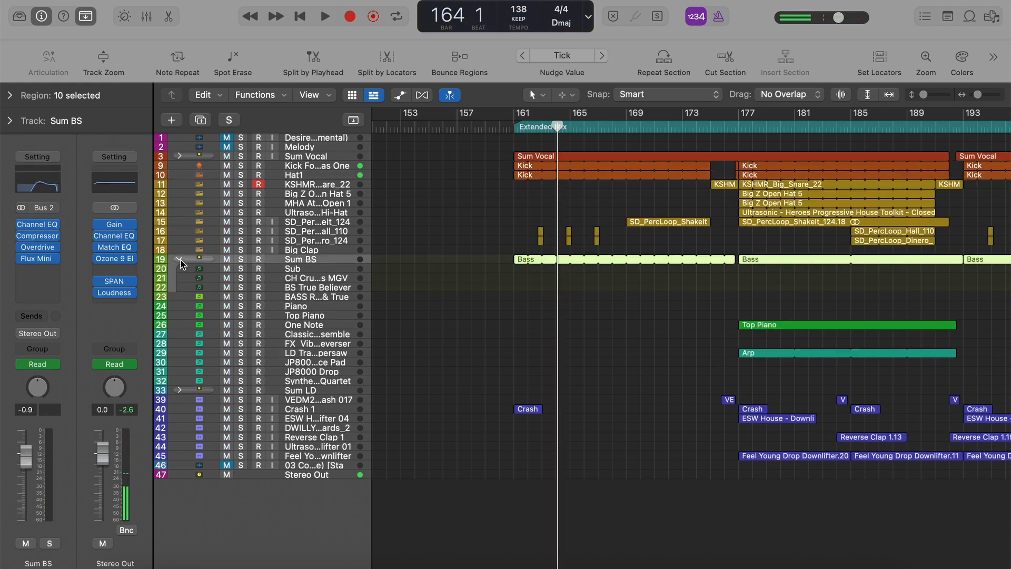
left_click(308, 269)
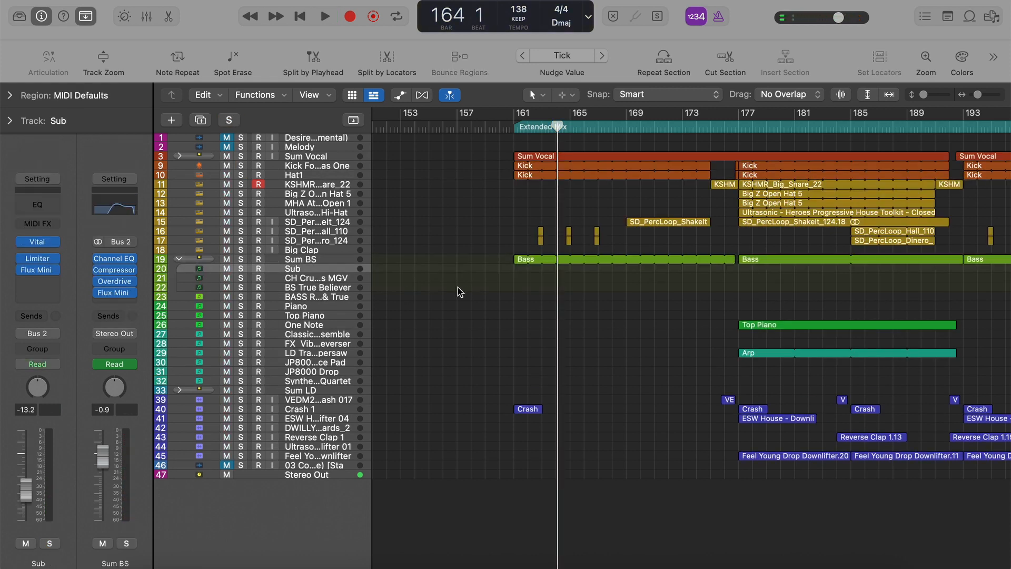
left_click(341, 260)
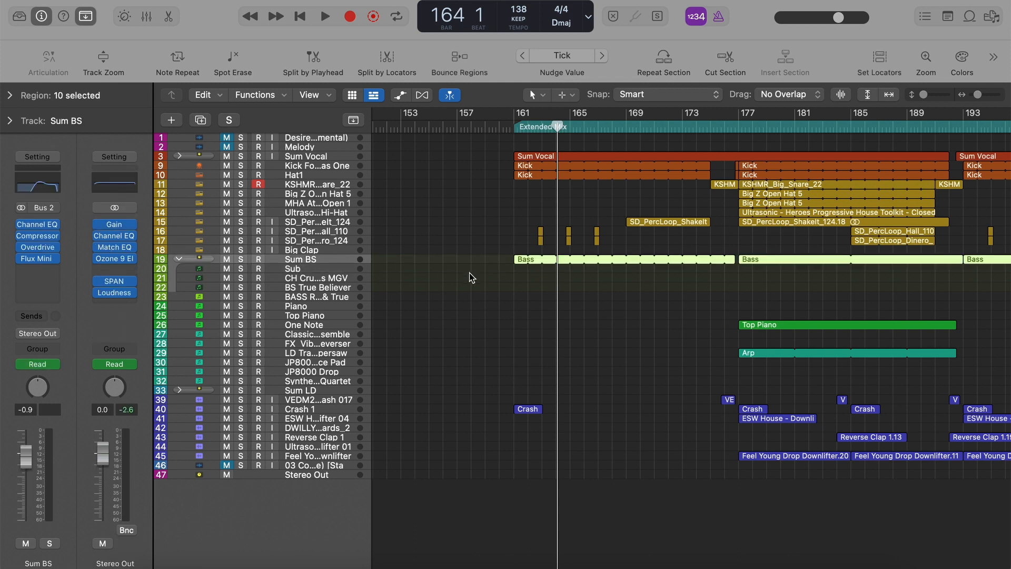
left_click(304, 271)
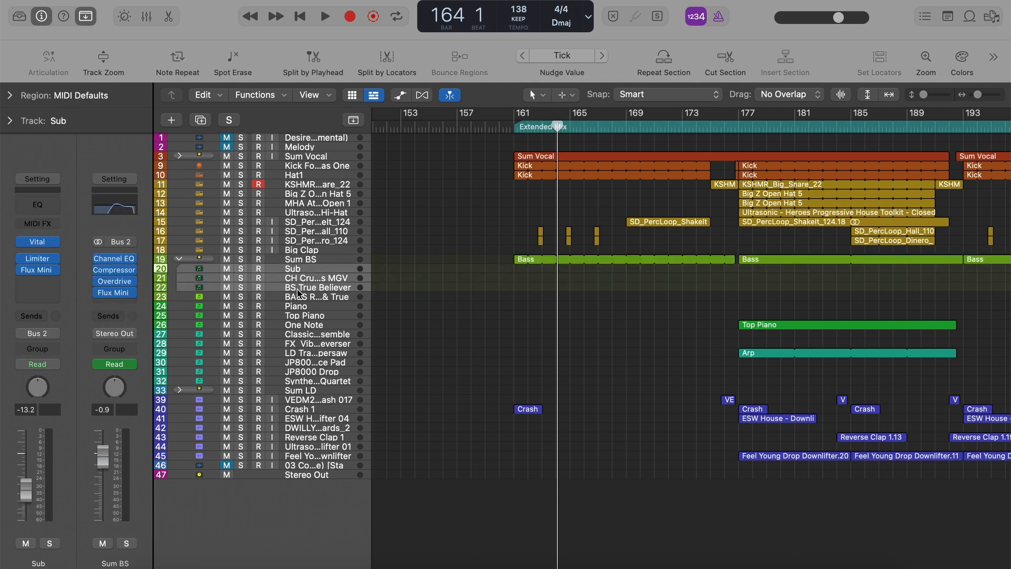
left_click(305, 288)
left_click(323, 278)
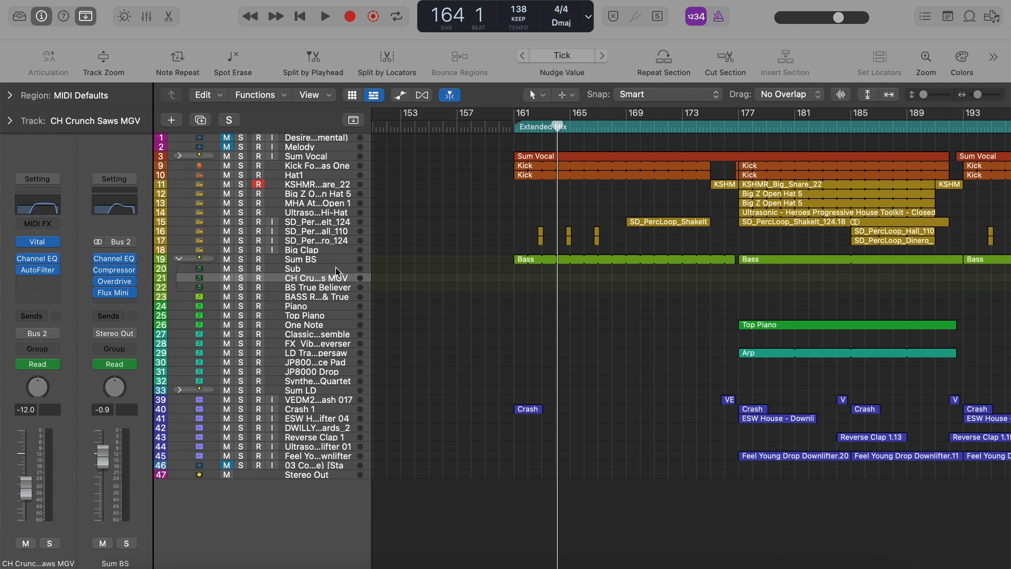
left_click(336, 269)
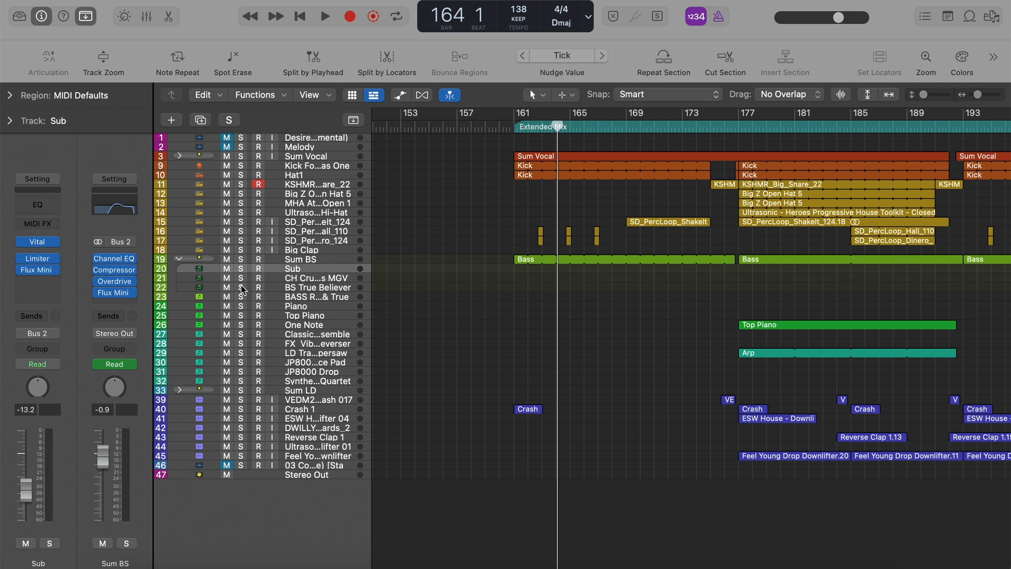
Solo the CH Crunch Saws MGV track and play its bass part from bar 177.
left_click(241, 279)
key("super+Left")
key("super+Left")
scroll(692, 298, "right", 4)
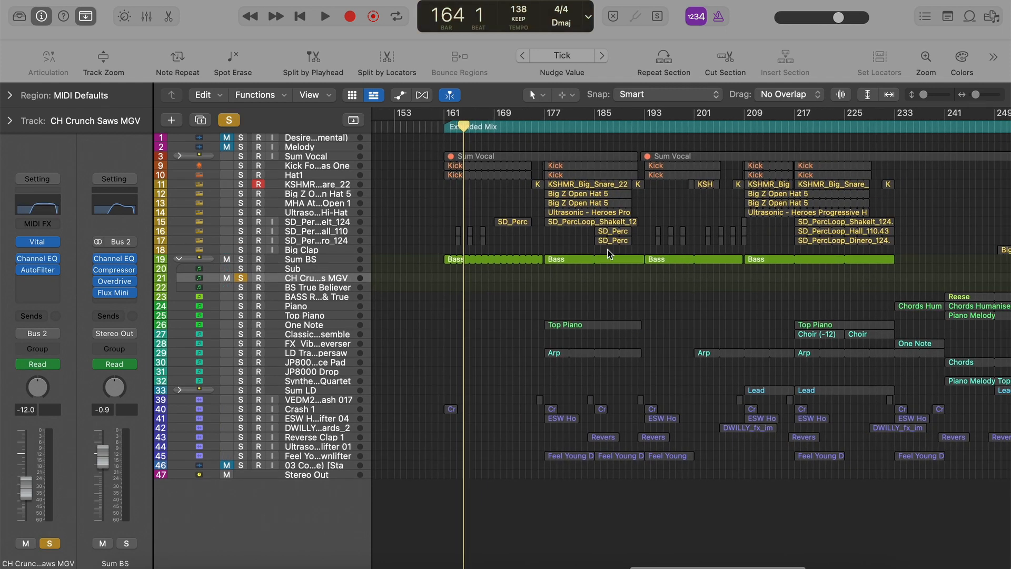
key("space")
left_click(541, 125)
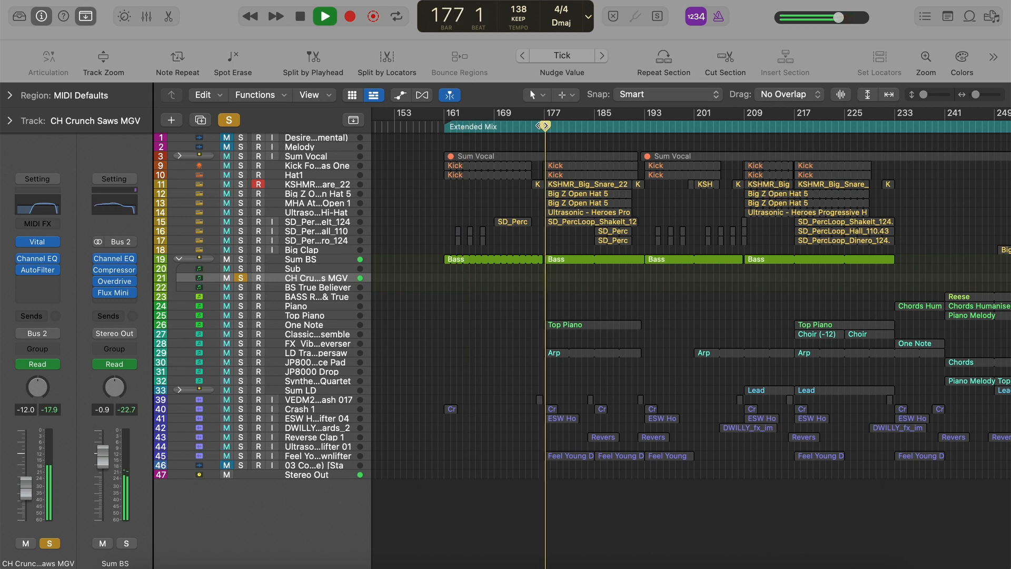
Switch the solo to BS True Believer, listen with its channel strip shown, stop playback and clear the solo.
left_click(240, 280)
left_click(241, 288)
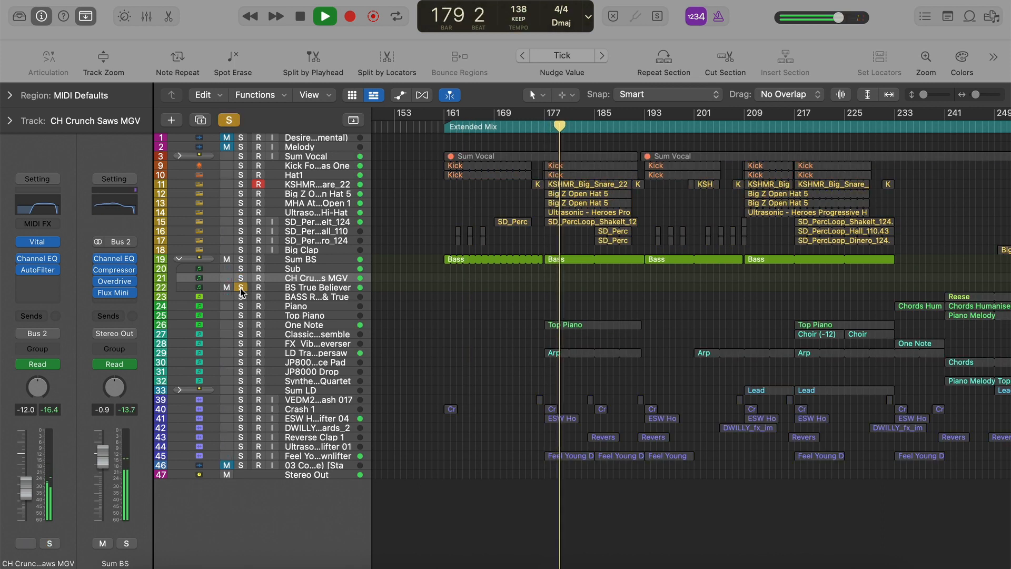
left_click(306, 291)
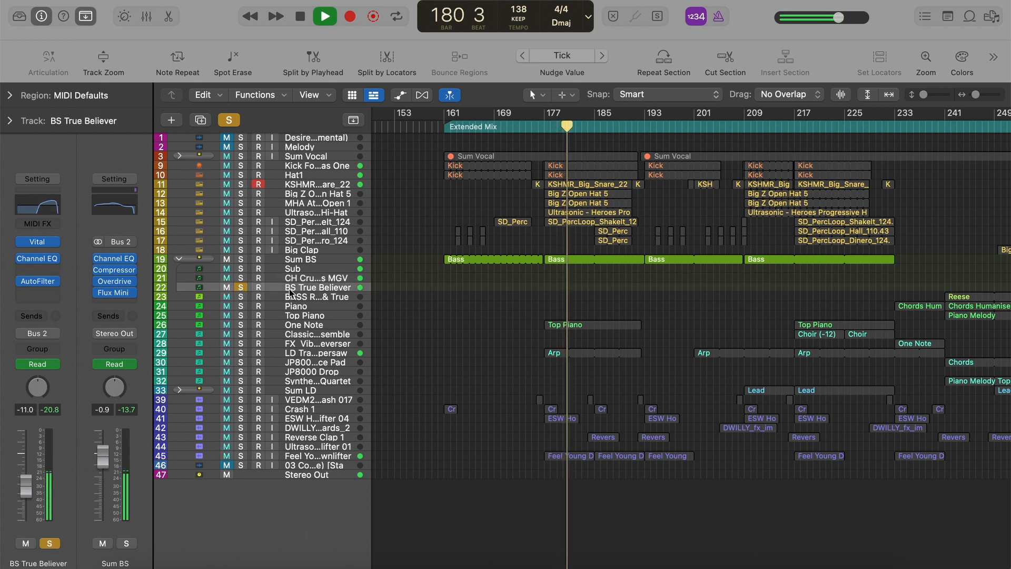
key("space")
left_click(241, 287)
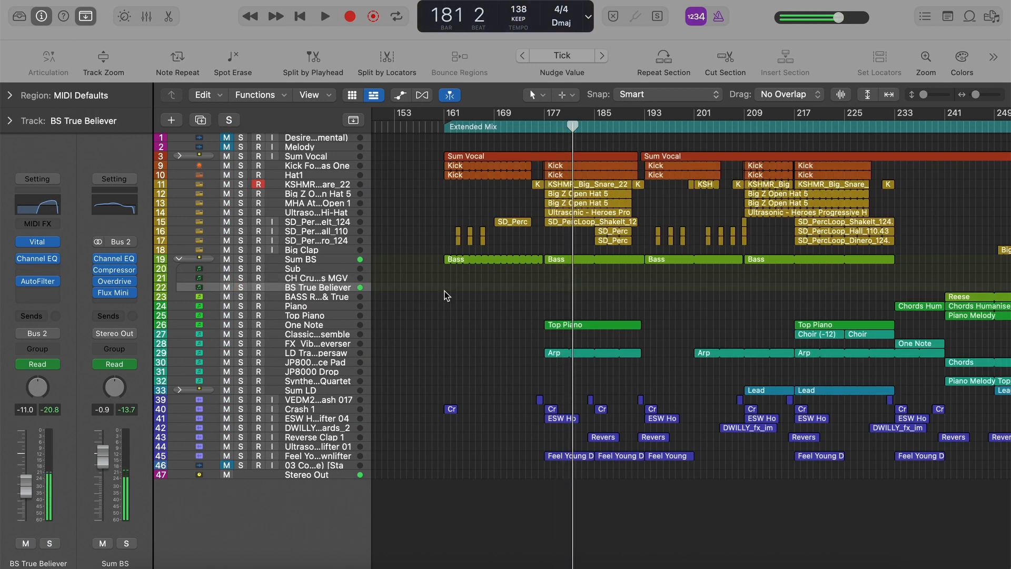
Play the full arrangement from about bar 174 into the section at bar 177.
left_click(521, 242)
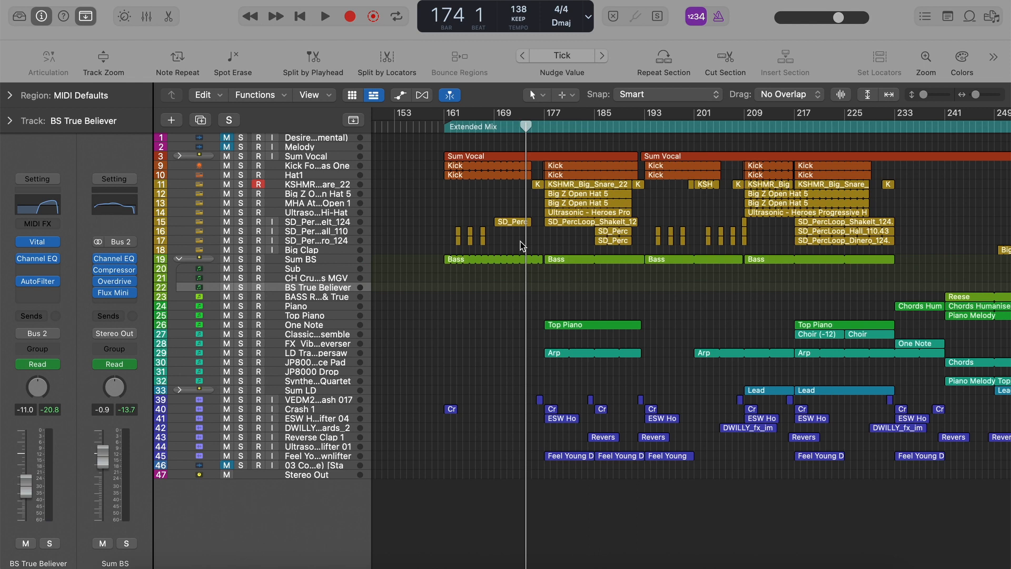
key("space")
key("super+Right")
key("super+Right")
key("super+Right")
scroll(551, 226, "right", 1)
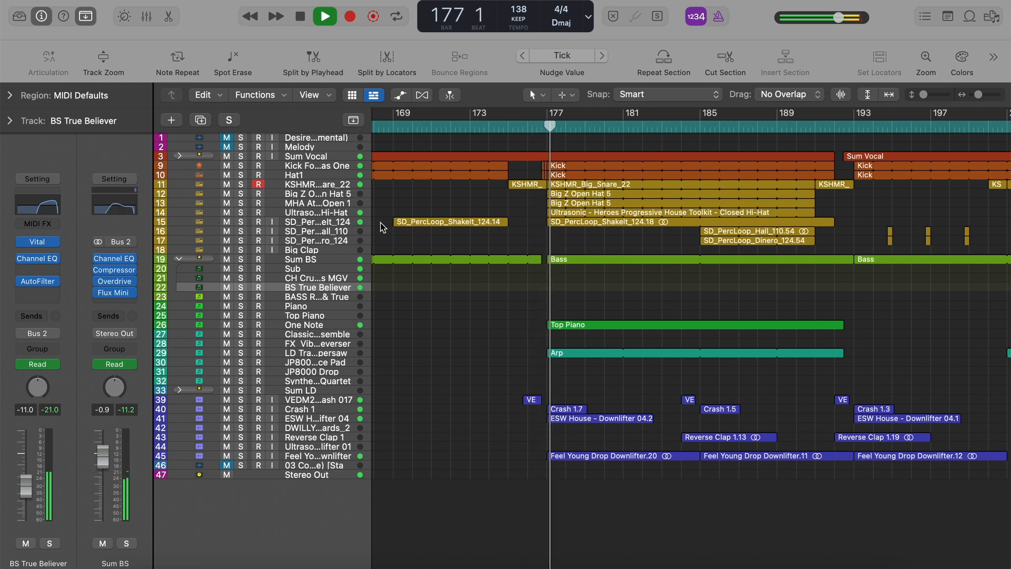
Briefly solo the vocal and drum tracks from Sum Vocal through Big Clap during playback and unsolo them again.
scroll(456, 239, "right", 2)
left_click_drag(240, 156, 240, 250)
left_click(240, 156)
left_click_drag(241, 158, 241, 257)
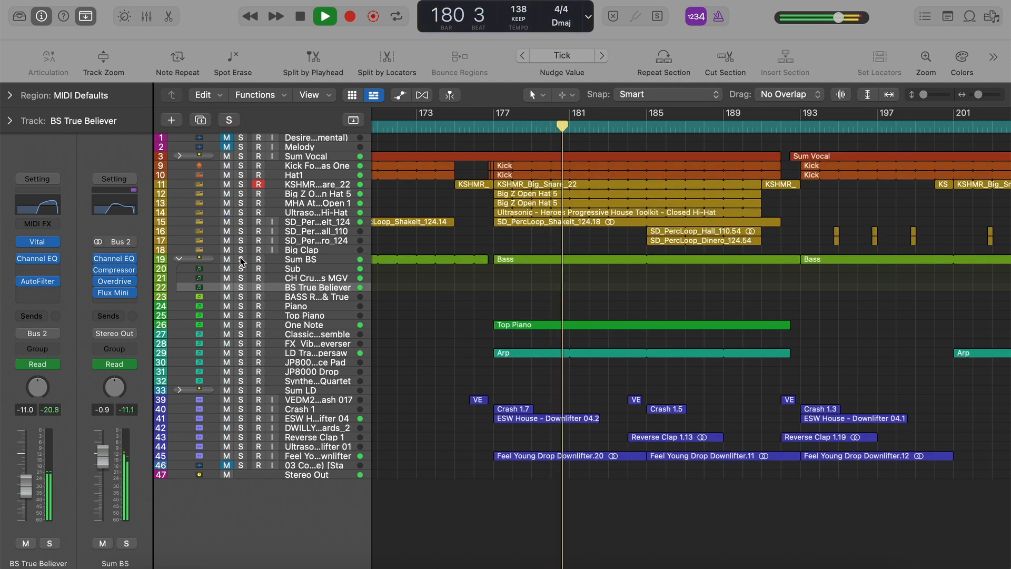
Solo Sum BS and show enlarged automation lanes to examine the low-cut and cutoff curves on the bass tracks.
left_click(240, 258)
key("a")
key("super+Down")
key("super+Down")
key("super+Down")
scroll(539, 321, "up", 3)
key("super+Left")
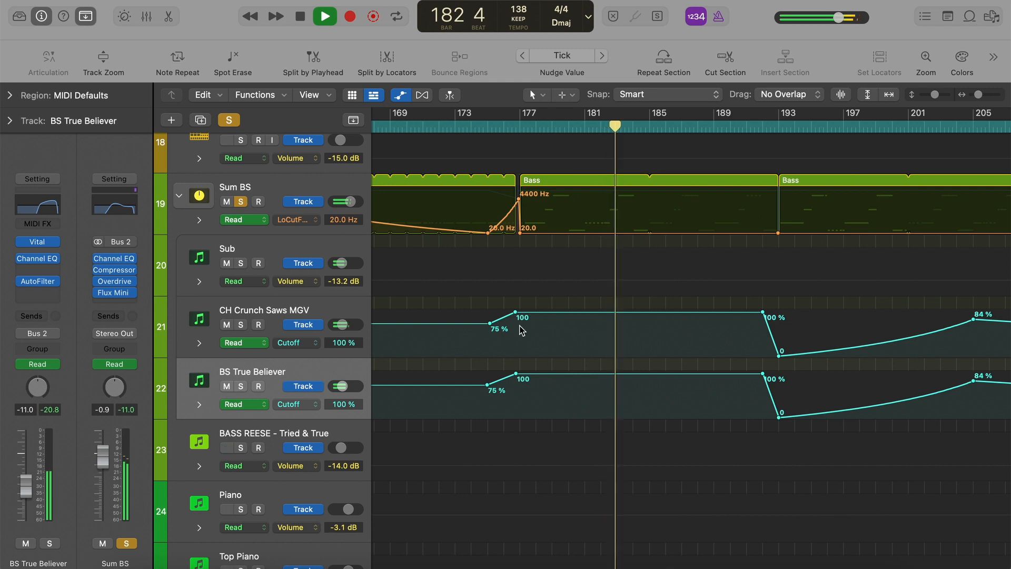
Hide the automation lanes, shrink the tracks back to compact height, clear the Sum BS solo and stop playback.
key("a")
key("super+Up")
key("super+Up")
key("super+Up")
key("super+Up")
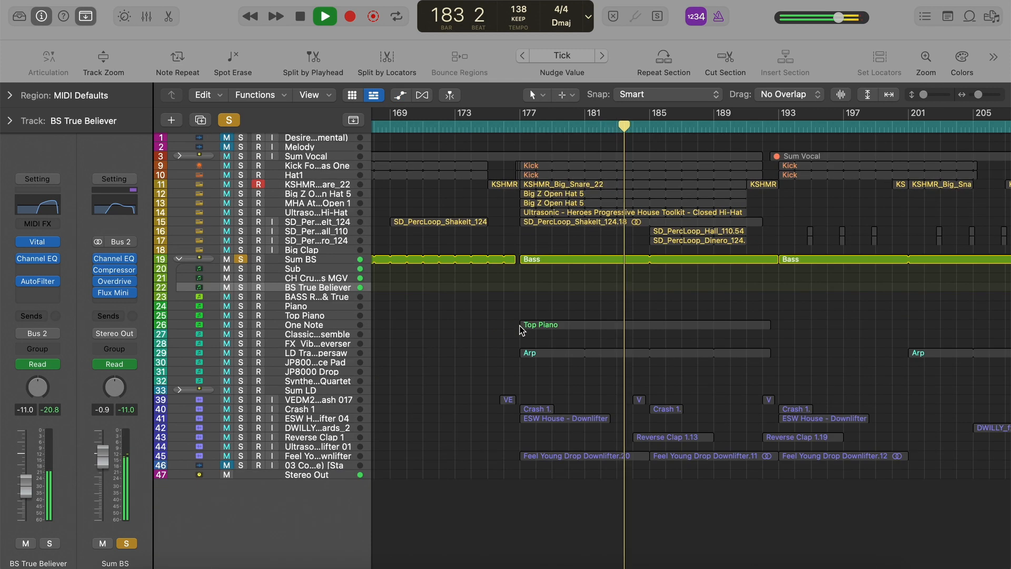
left_click(229, 120)
key("space")
Play the Top Piano region soloed from bar 177, add the Arp track to the solo, clear the solos and stop.
left_click(536, 327)
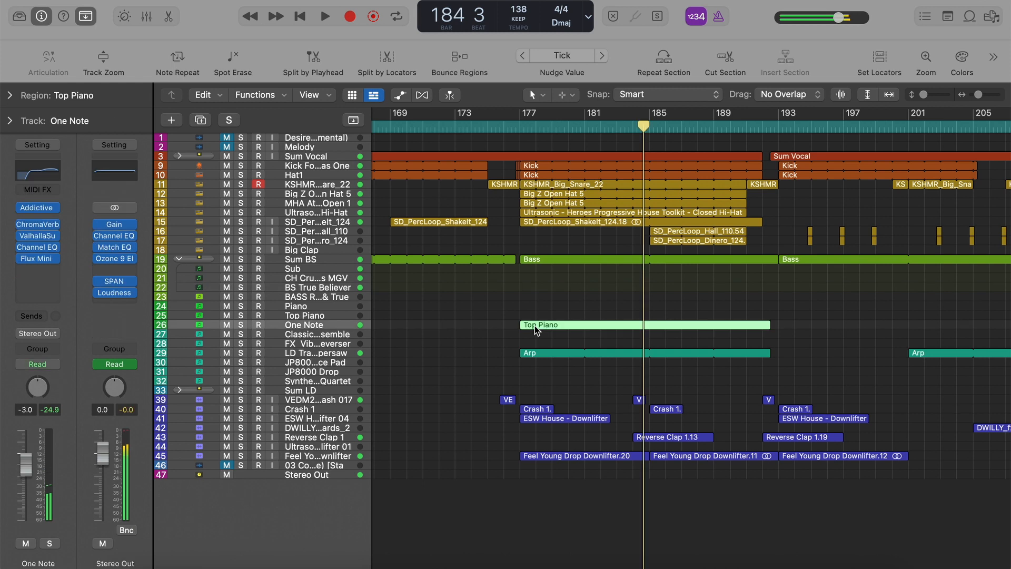
key("s")
key("space")
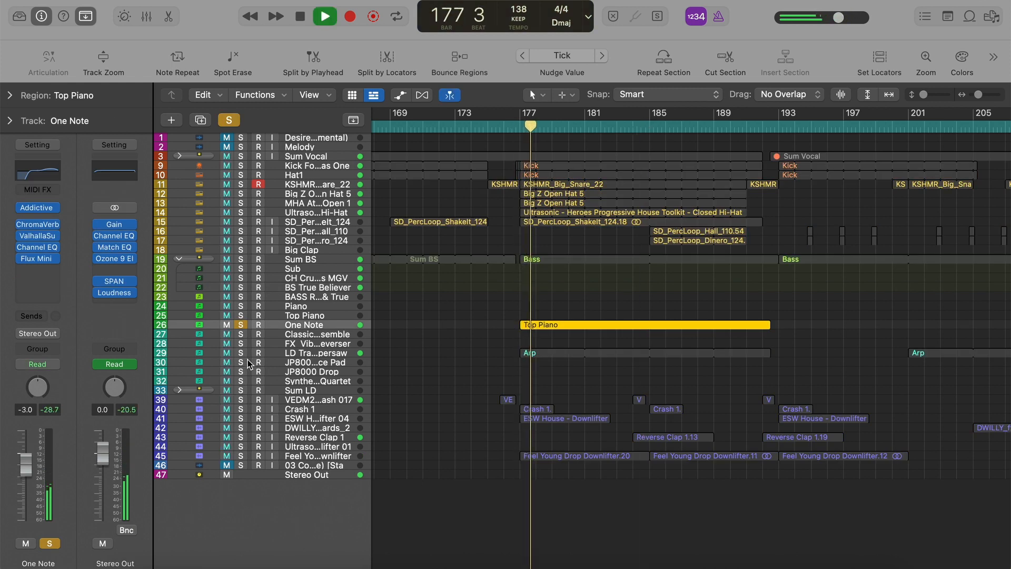
left_click(240, 354)
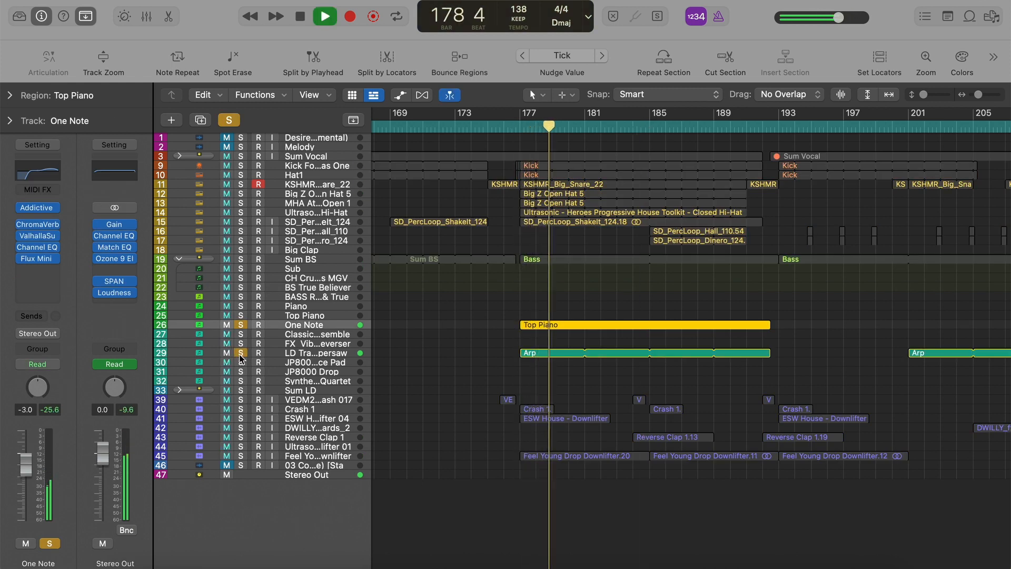
left_click_drag(241, 390, 244, 411)
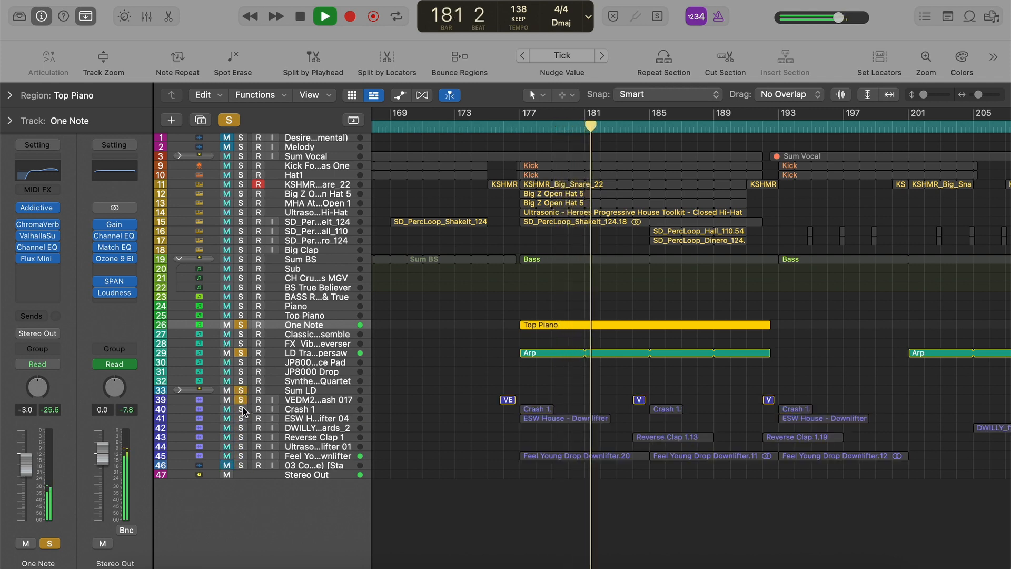
left_click(230, 119)
key("space")
Expand the Sum Vocal stack and view the channel strip of the Echo 1/1 track.
left_click(324, 156)
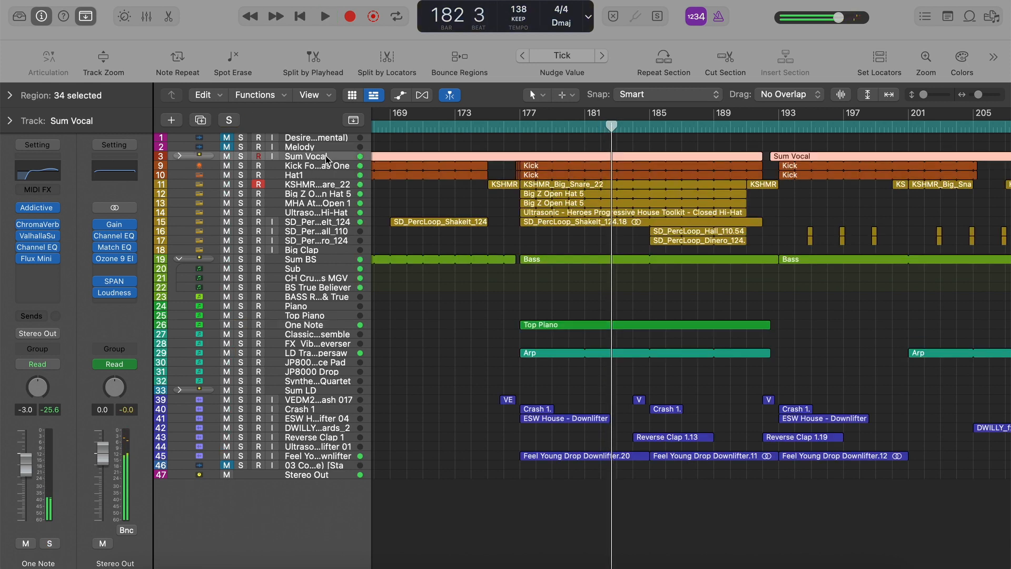
left_click(179, 157)
key("super+Left")
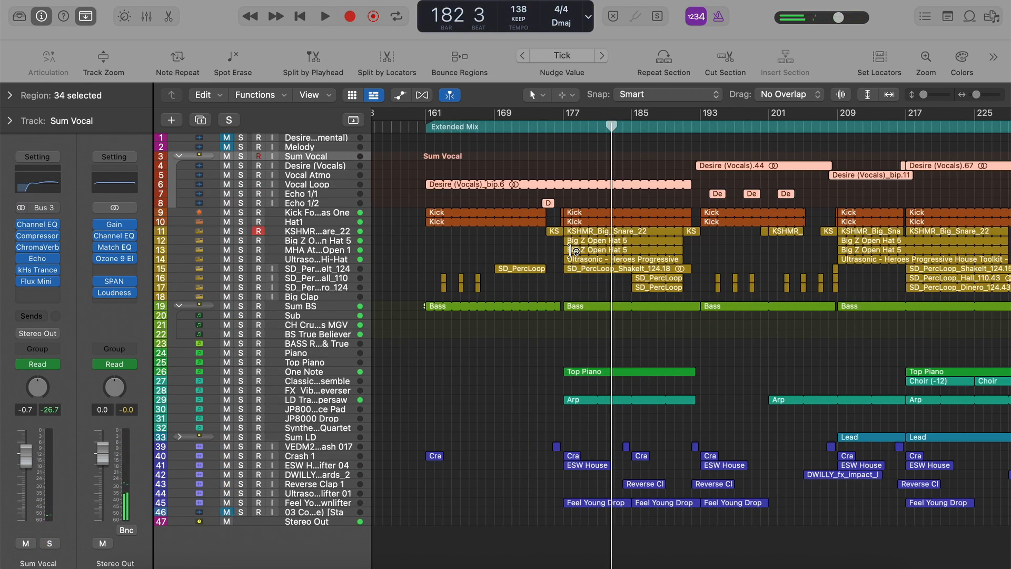
left_click(593, 206)
left_click(342, 193)
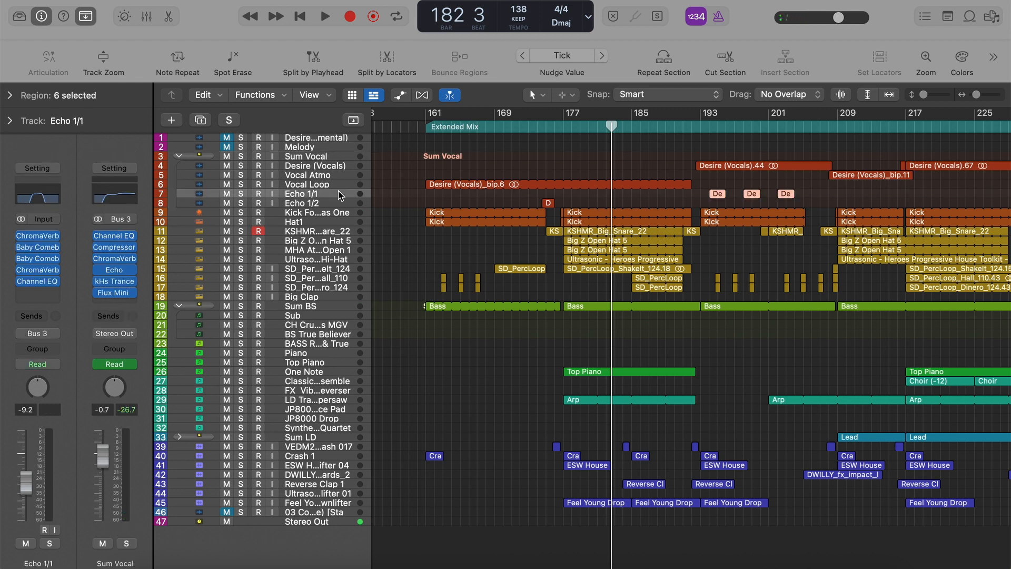
Solo the Vocal Loop track and play it from bar 161.
left_click(343, 185)
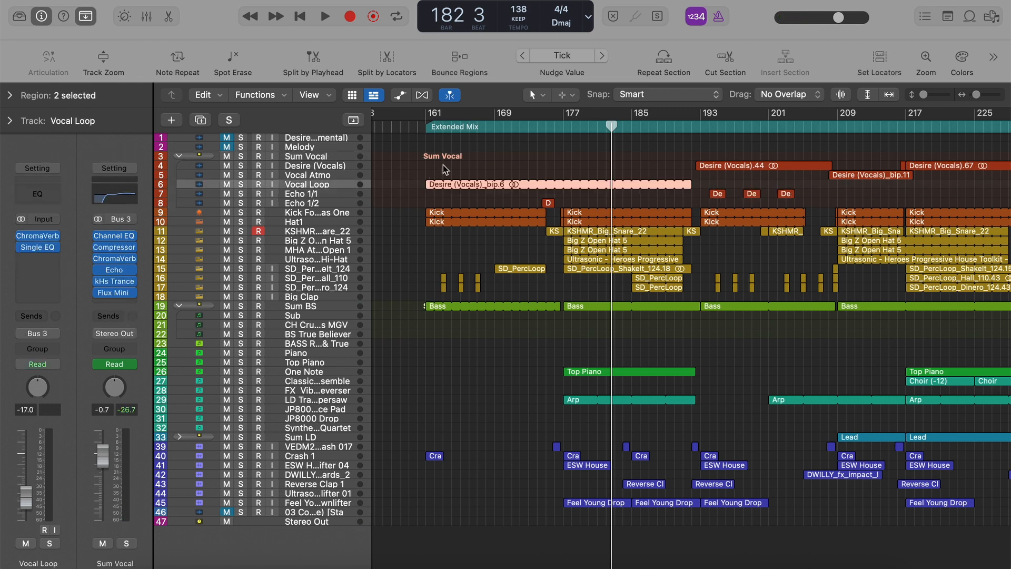
key("s")
left_click(426, 127)
key("super+Right")
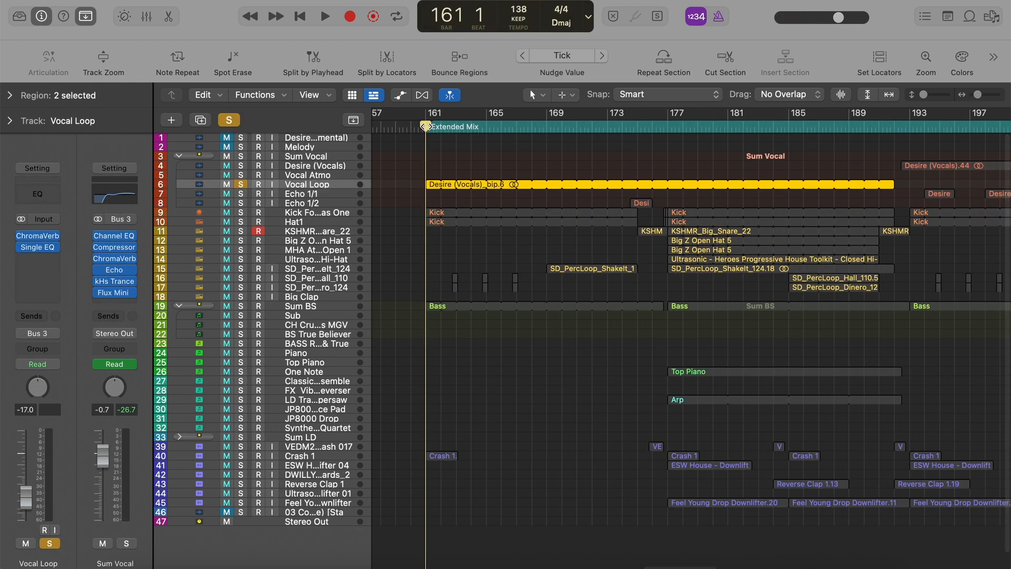
key("space")
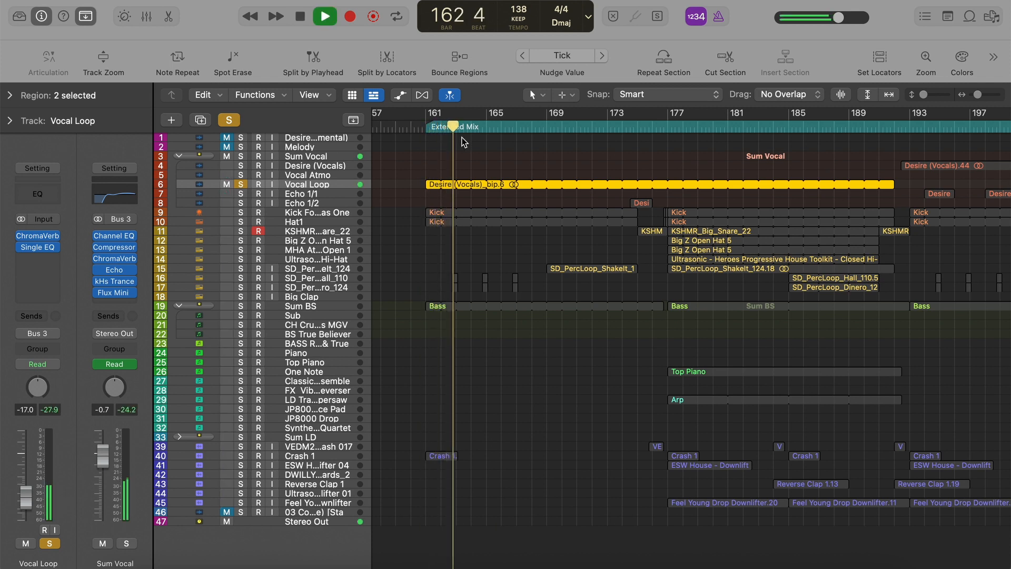
Unsolo the Vocal Loop track while playback continues with the full arrangement.
right_click(461, 137)
left_click(433, 160)
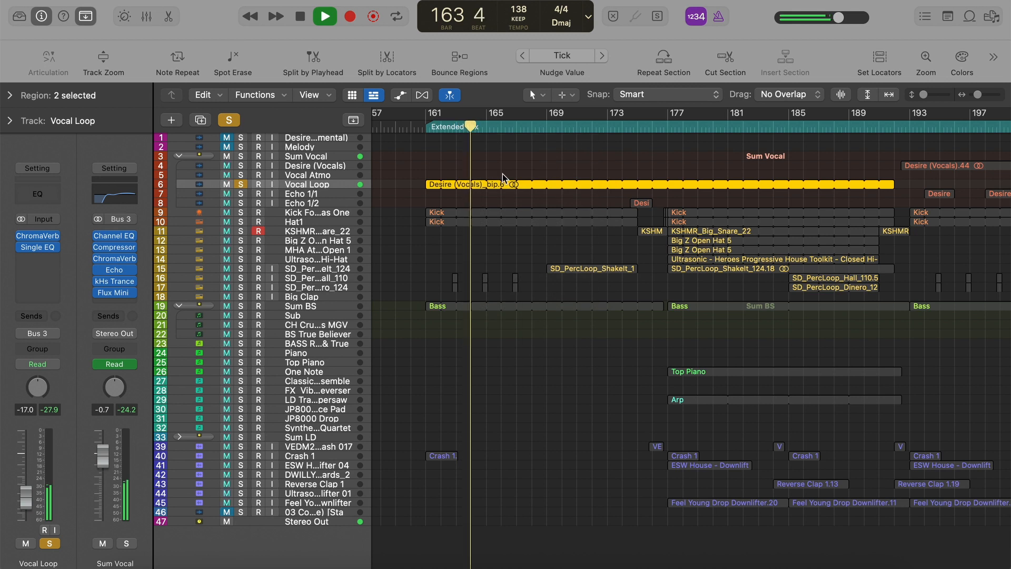
key("s")
key("super+Left")
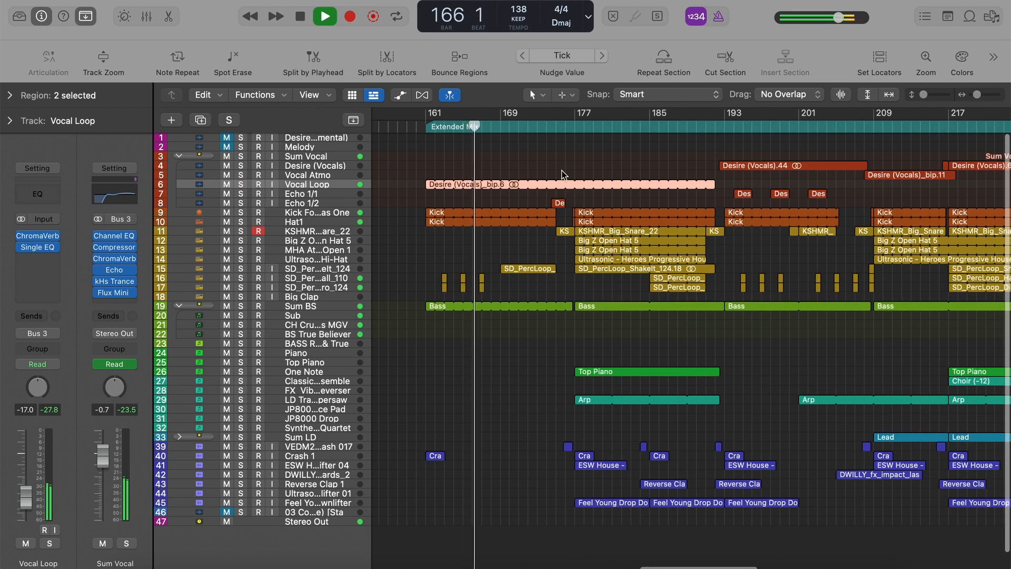
Deselect the vocal loop regions and skip playback ahead to shortly before bar 193.
left_click(594, 159)
scroll(594, 159, "right", 2)
left_click(535, 131)
scroll(638, 131, "right", 1)
left_click(634, 124)
scroll(617, 227, "right", 3)
scroll(617, 226, "down", 1)
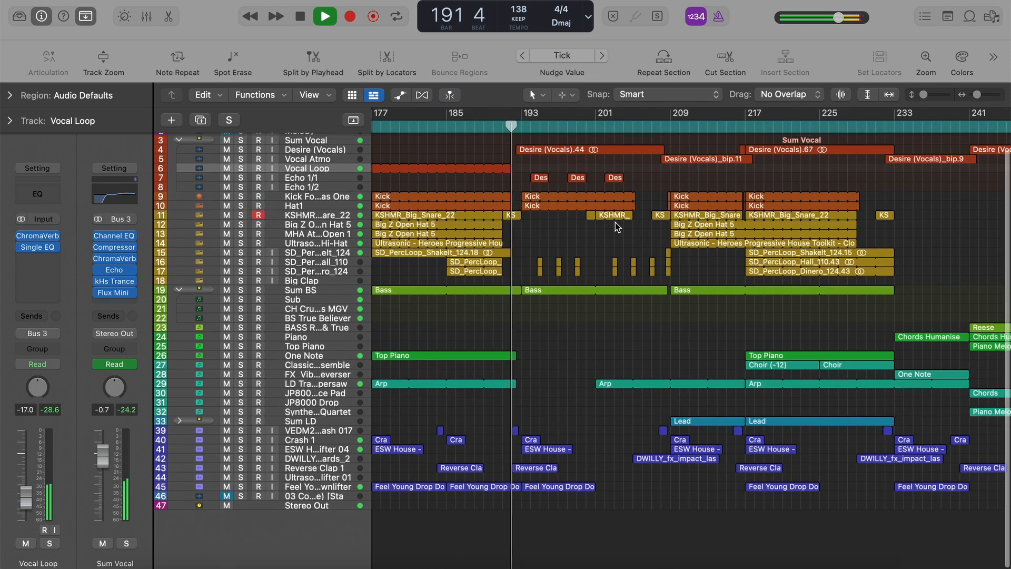
scroll(617, 226, "right", 2)
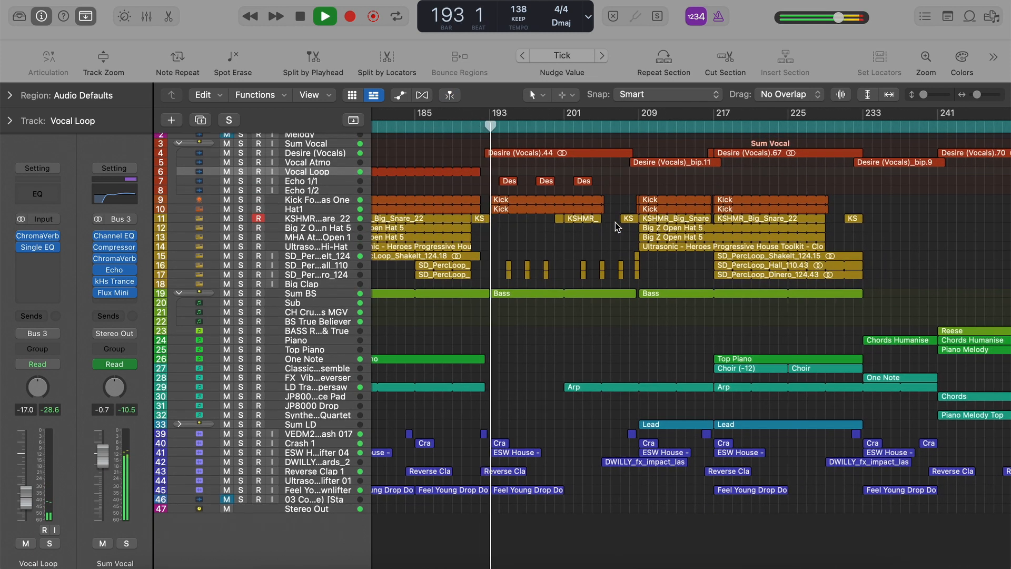
Show track automation in the arrangement and collapse the Sum Vocal stack.
key("a")
scroll(539, 276, "down", 5)
scroll(539, 277, "up", 6)
scroll(536, 282, "up", 3)
scroll(536, 280, "down", 5)
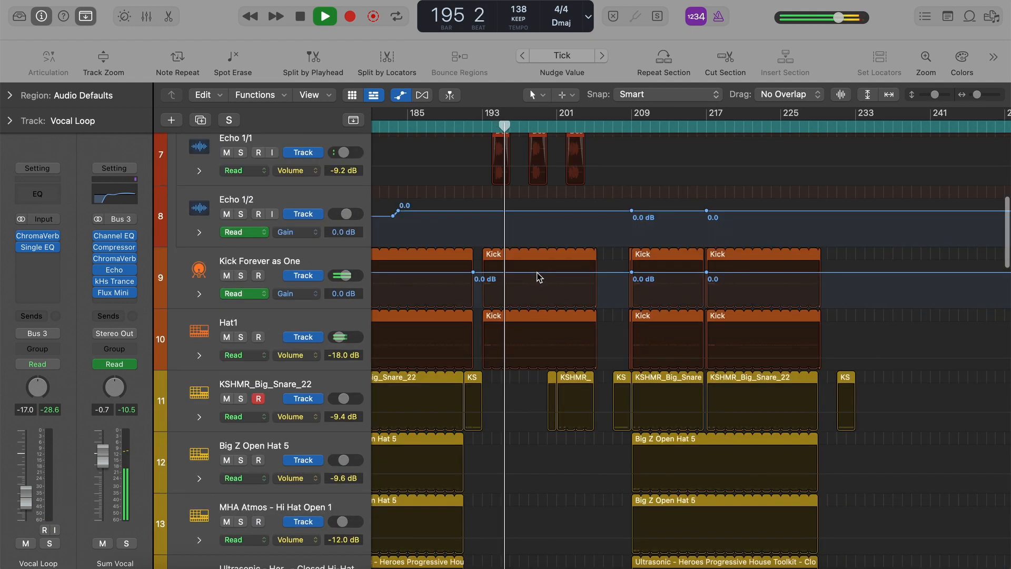
scroll(536, 281, "up", 6)
left_click(179, 202)
Examine the Cutoff automation of the CH Crunch Saws MGV and BS True Believer tracks with playback paused, hide automation and resume playing.
scroll(467, 322, "down", 6)
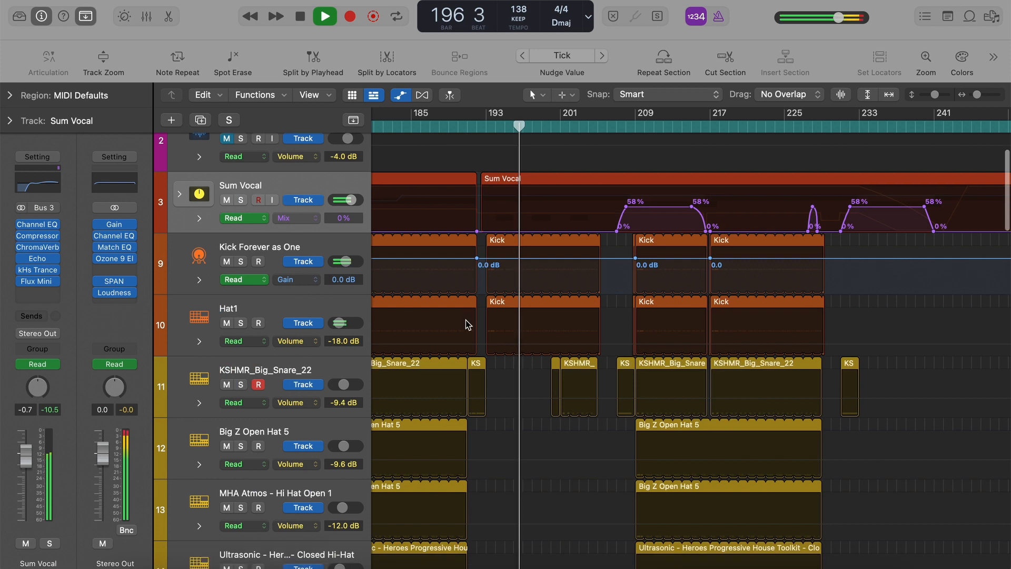
scroll(492, 406, "down", 7)
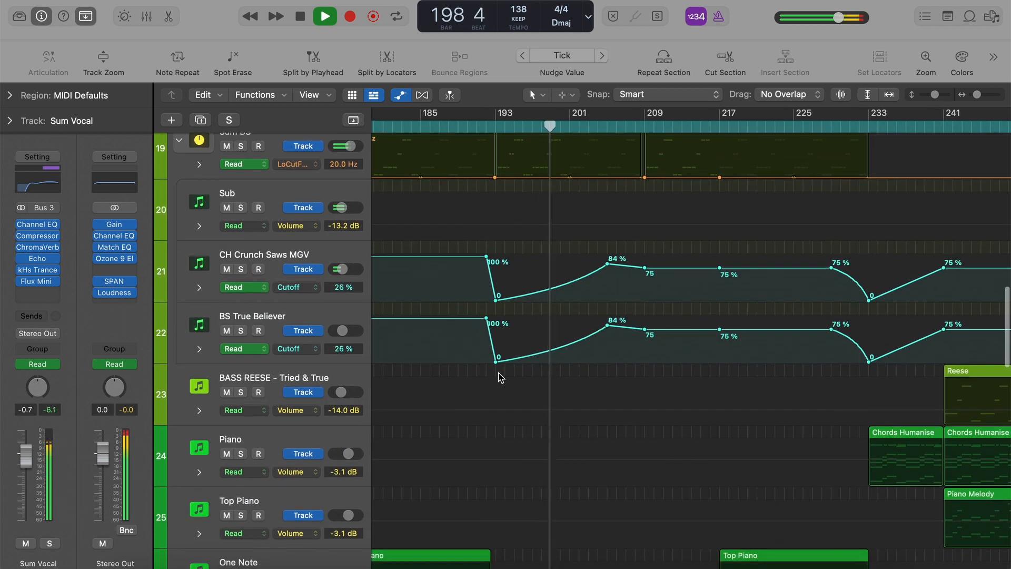
scroll(553, 305, "up", 2)
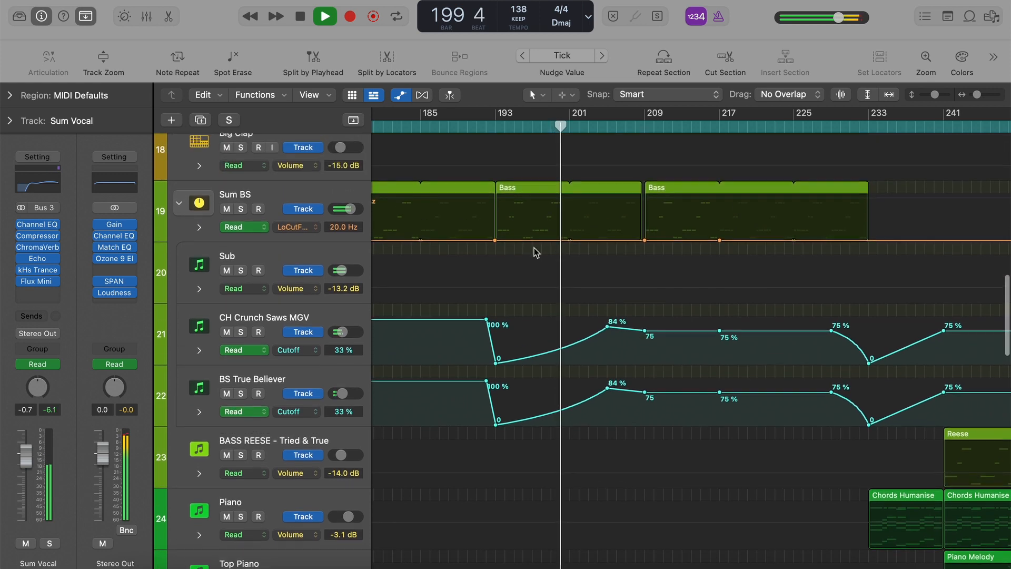
key("space")
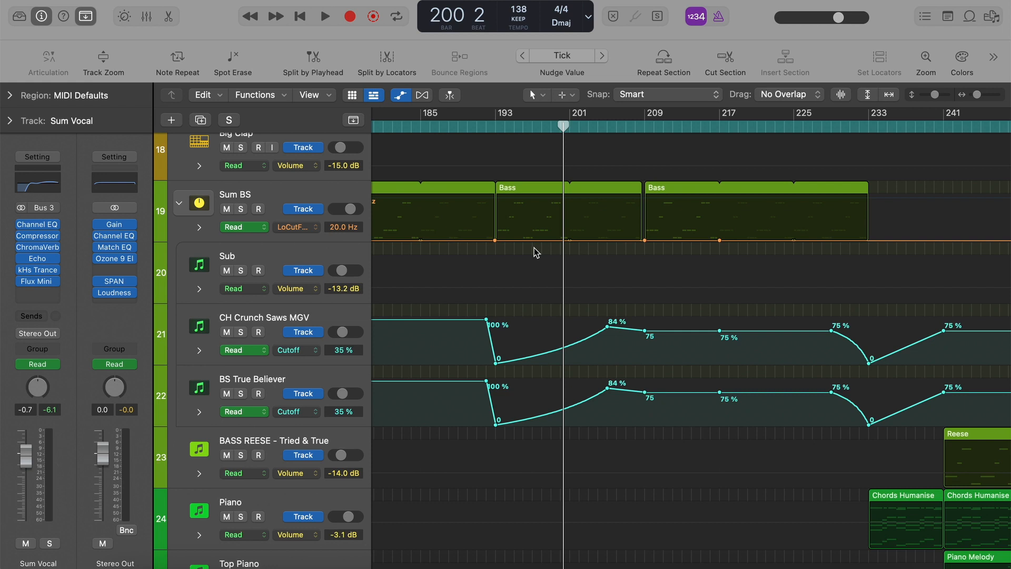
key("a")
key("space")
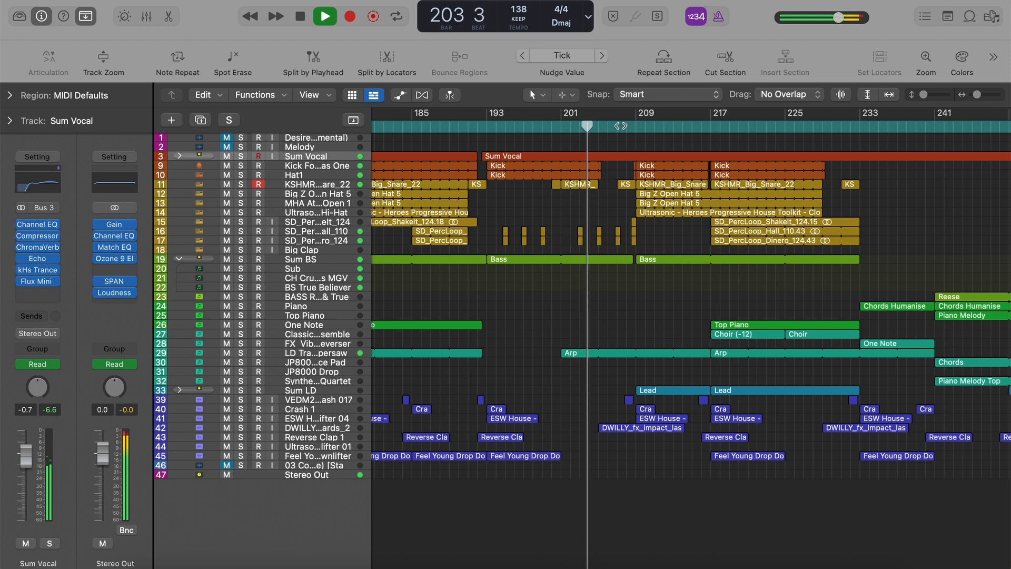
Show automation again to follow the bass tracks' Cutoff curves up to bar 209, and hide it.
key("a")
scroll(643, 283, "down", 10)
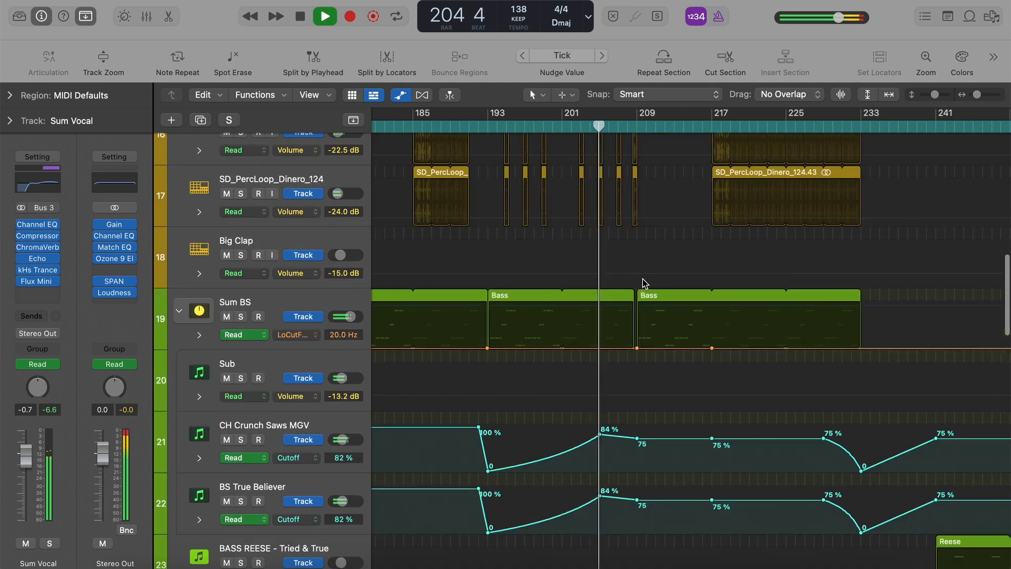
scroll(643, 283, "down", 5)
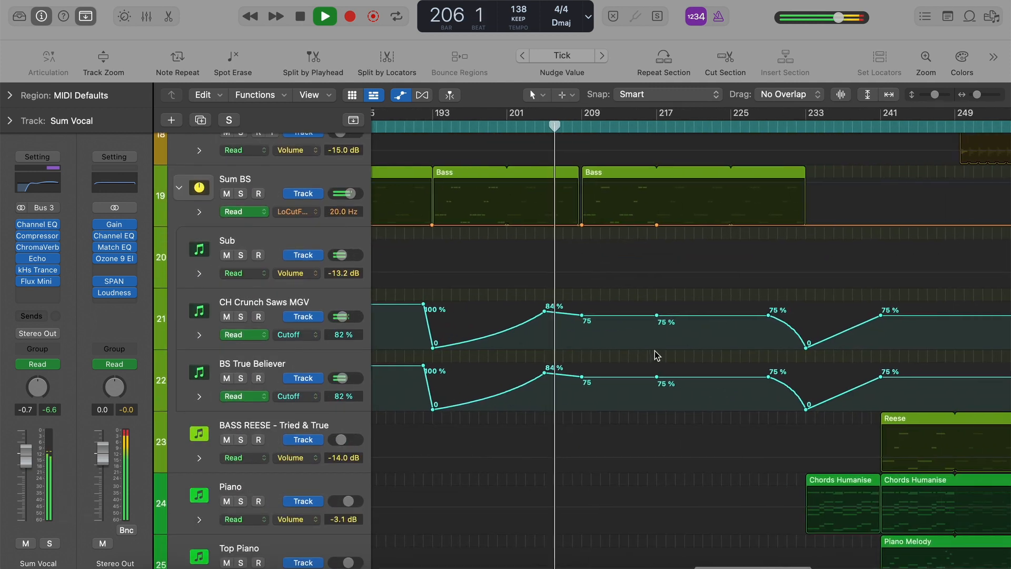
scroll(654, 351, "up", 4)
key("a")
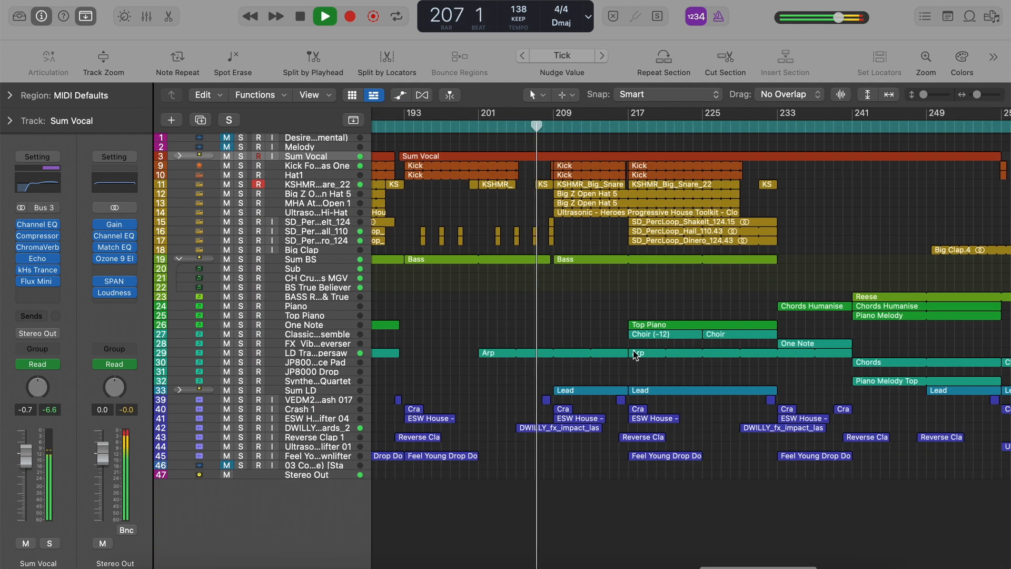
Pause and resume playback at bar 209, and briefly solo the Sum Vocal stack.
scroll(597, 330, "right", 3)
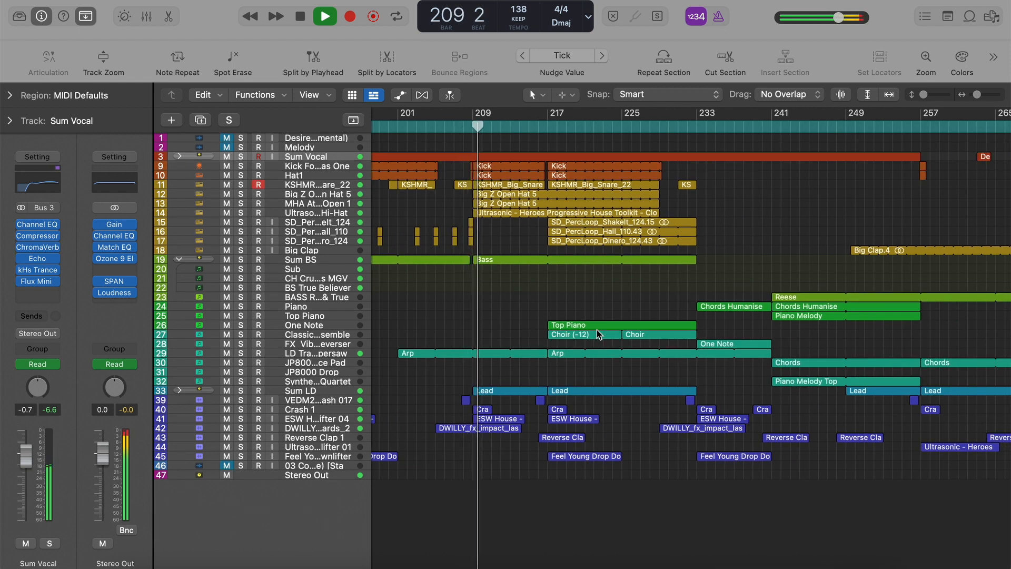
key("space")
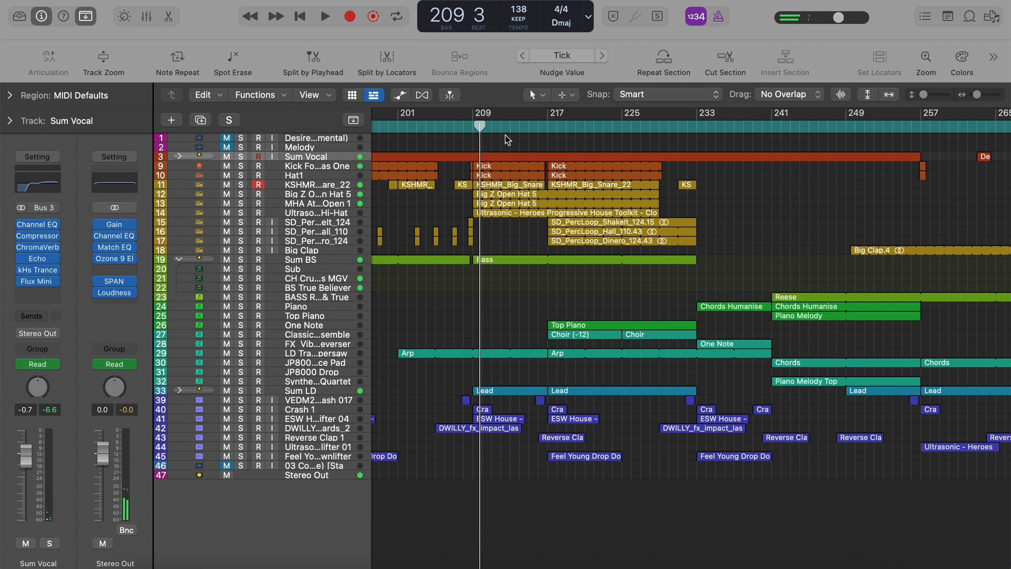
key("space")
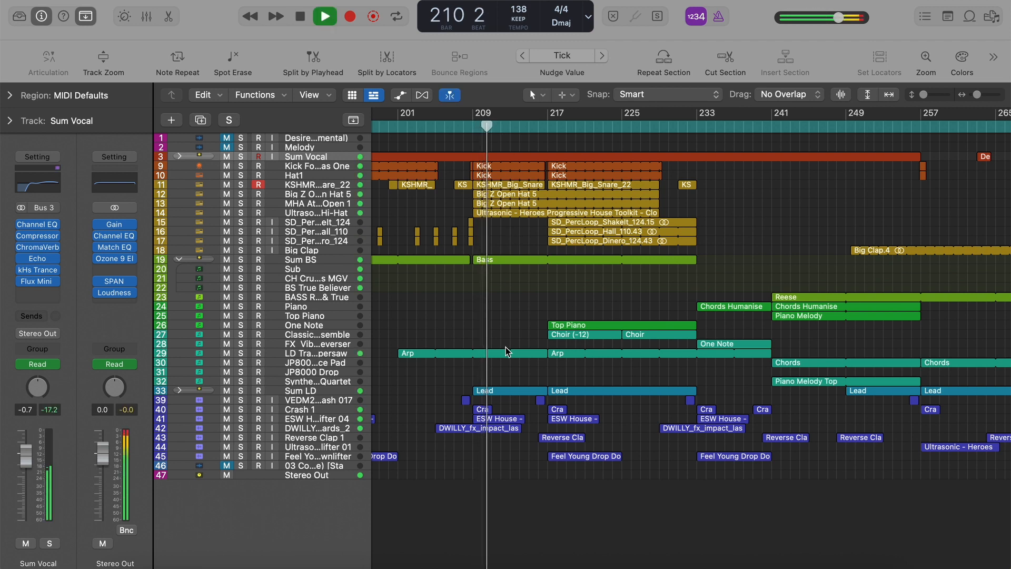
left_click(241, 157)
left_click(241, 157)
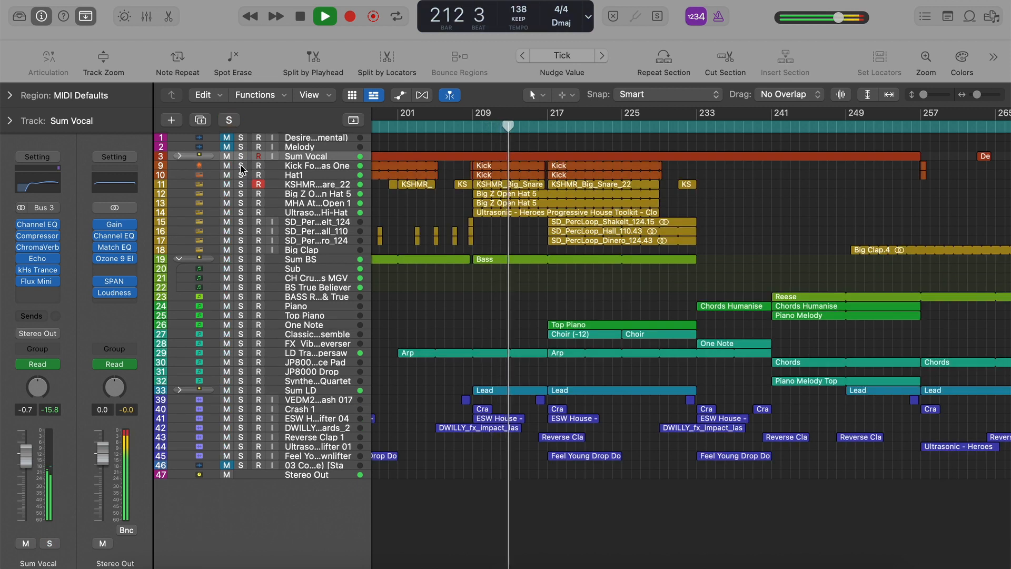
Solo the Sum LD stack and play its Lead region from bar 209.
left_click(494, 391)
key("s")
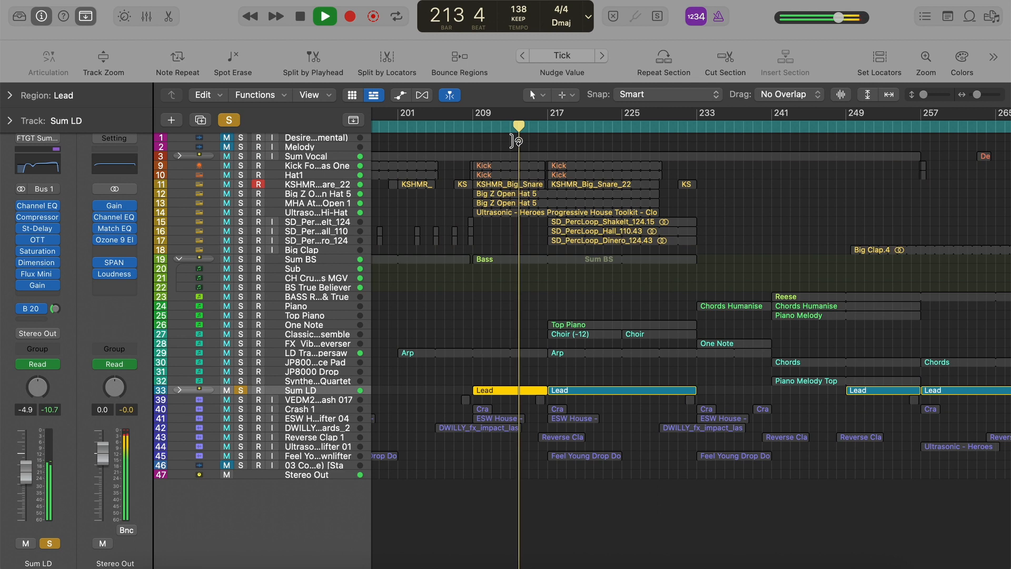
left_click(476, 128)
Show automation and expand all automation lanes of the Sum LD stack for viewing.
key("a")
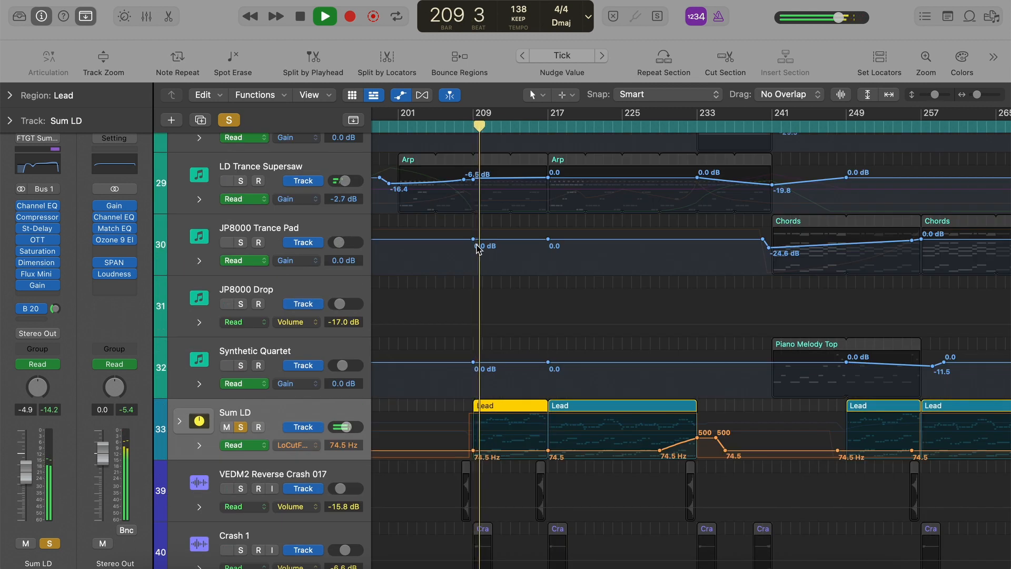
scroll(479, 250, "down", 4)
left_click(199, 364)
scroll(455, 435, "down", 3)
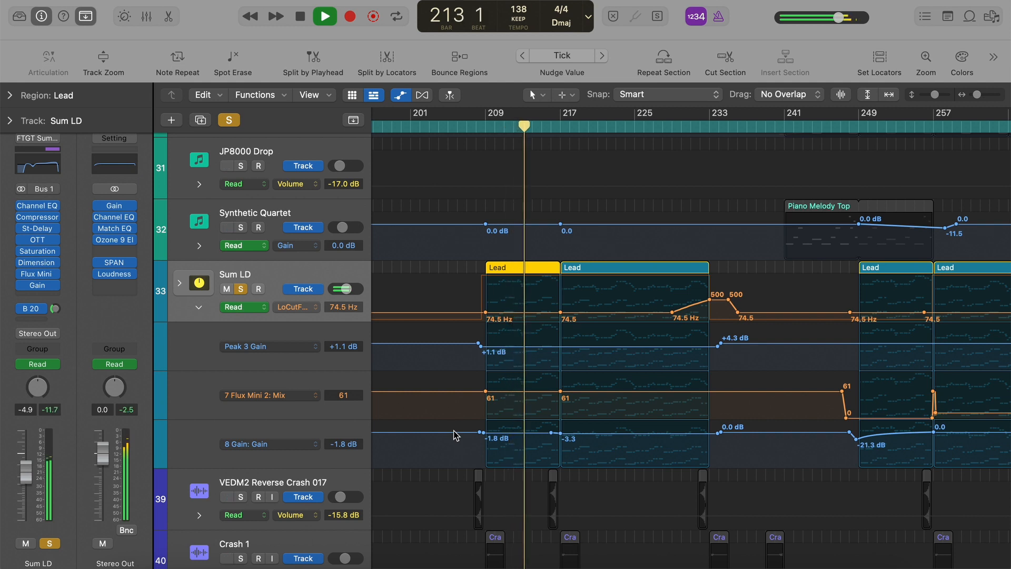
Hide automation, unsolo the Sum LD stack and play the full mix past bar 217 before stopping.
key("a")
key("s")
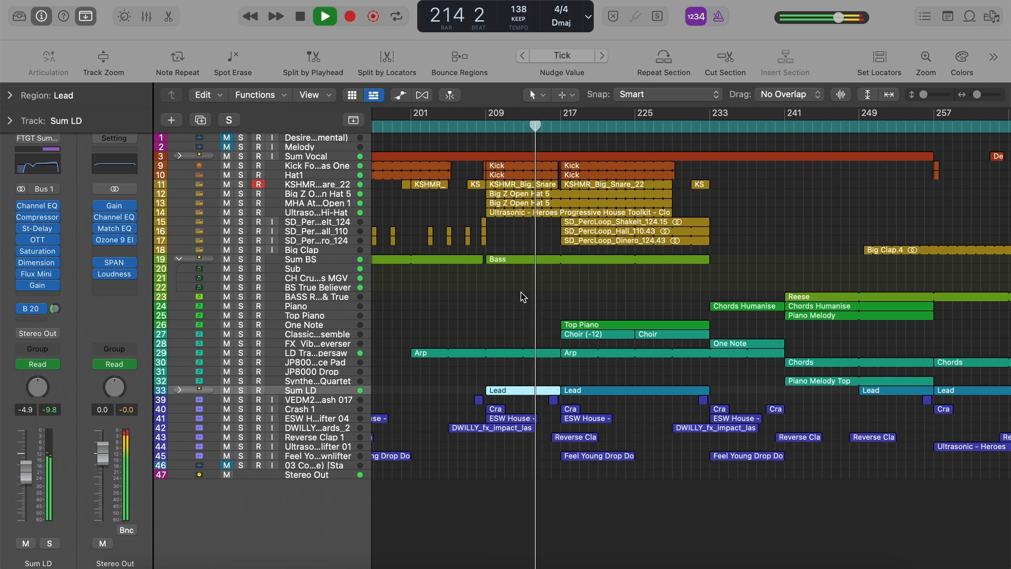
key("super+Left")
key("super+Right")
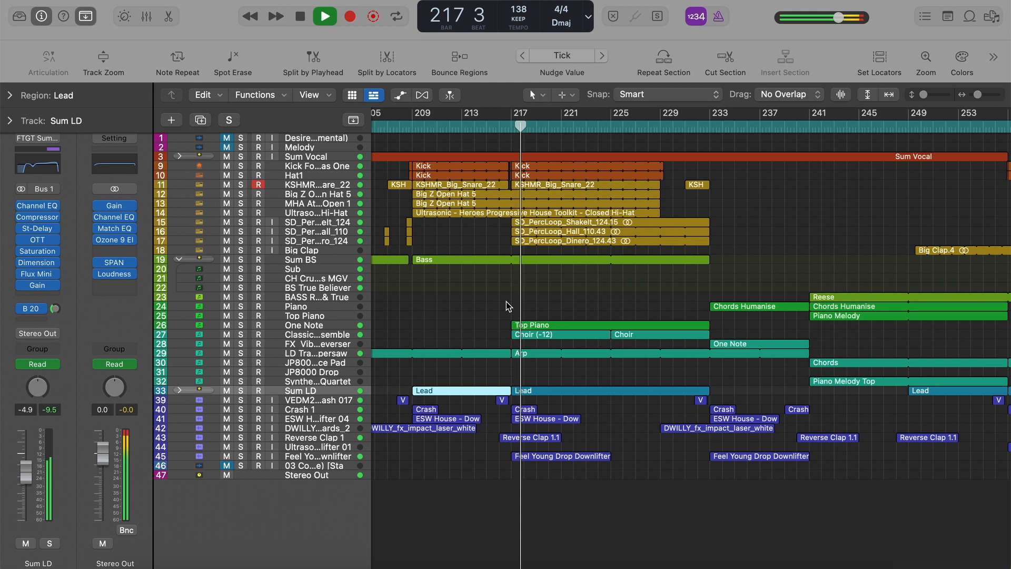
key("space")
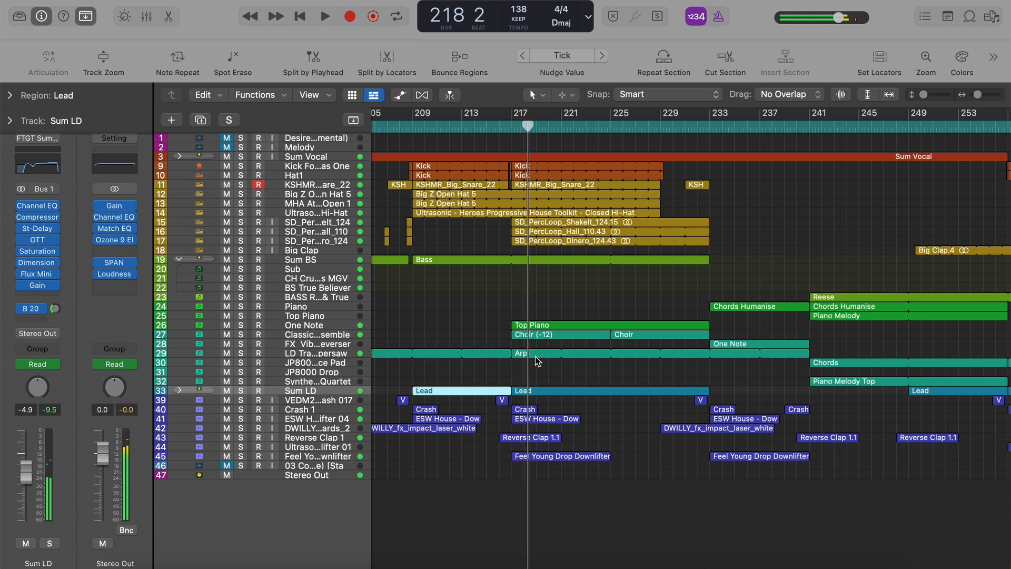
Solo the Classical Female Ensemble track and play its Choir regions from bar 217.
left_click(334, 338)
key("s")
left_click(511, 126)
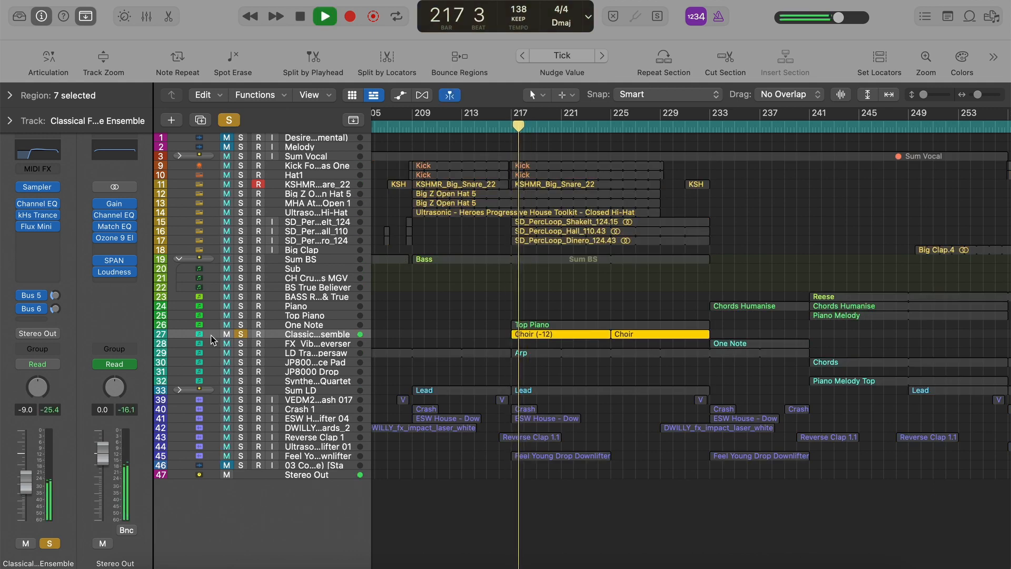
View the Classical Female Ensemble patch in the Library and return to the track's inspector.
left_click(41, 15)
left_click(19, 16)
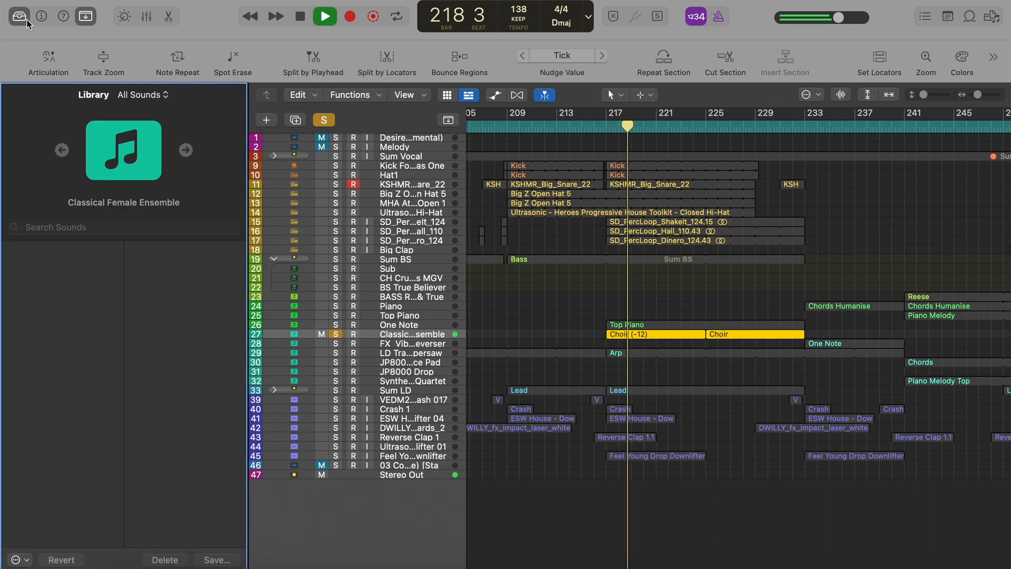
left_click(21, 19)
left_click(42, 16)
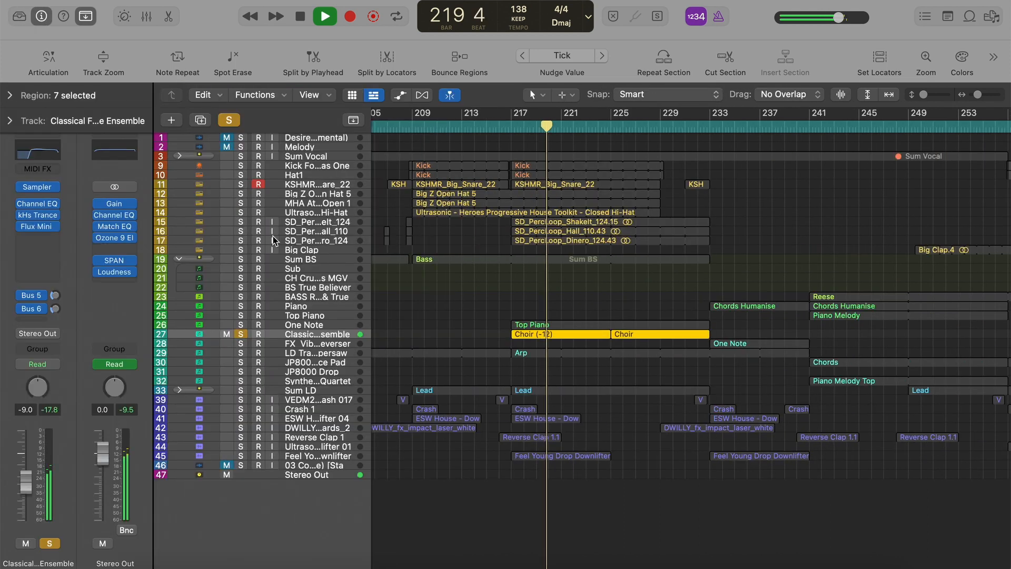
Inspect the kHs Trance Gate plug-in on the Classical Female Ensemble track, close it and hide the inspector.
left_click(38, 214)
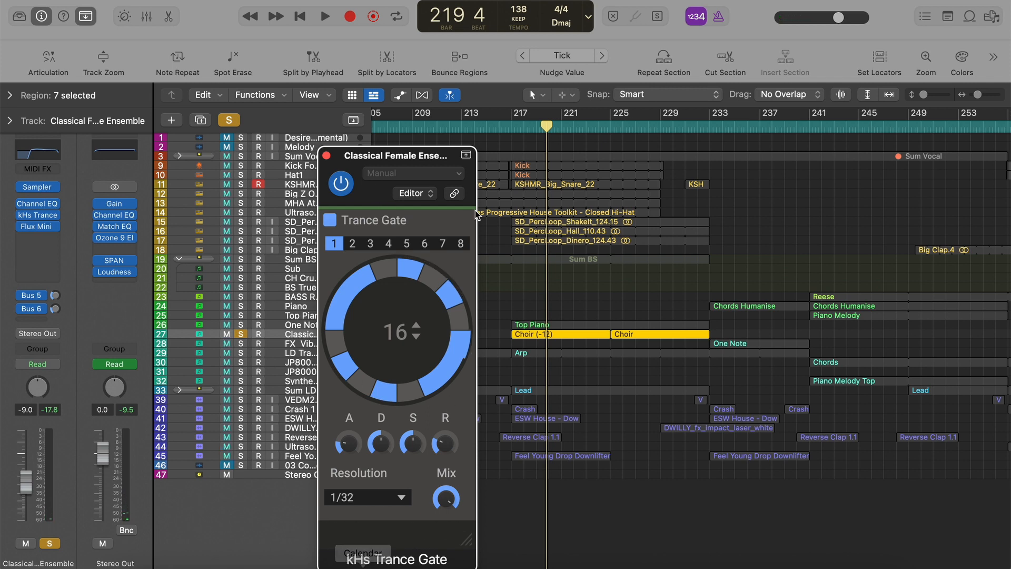
left_click(326, 156)
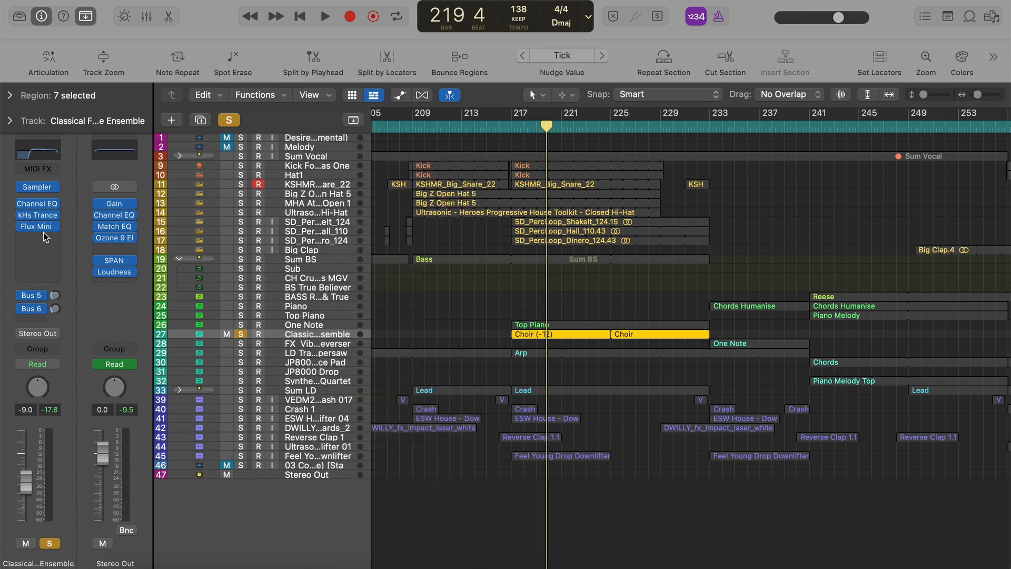
left_click(42, 12)
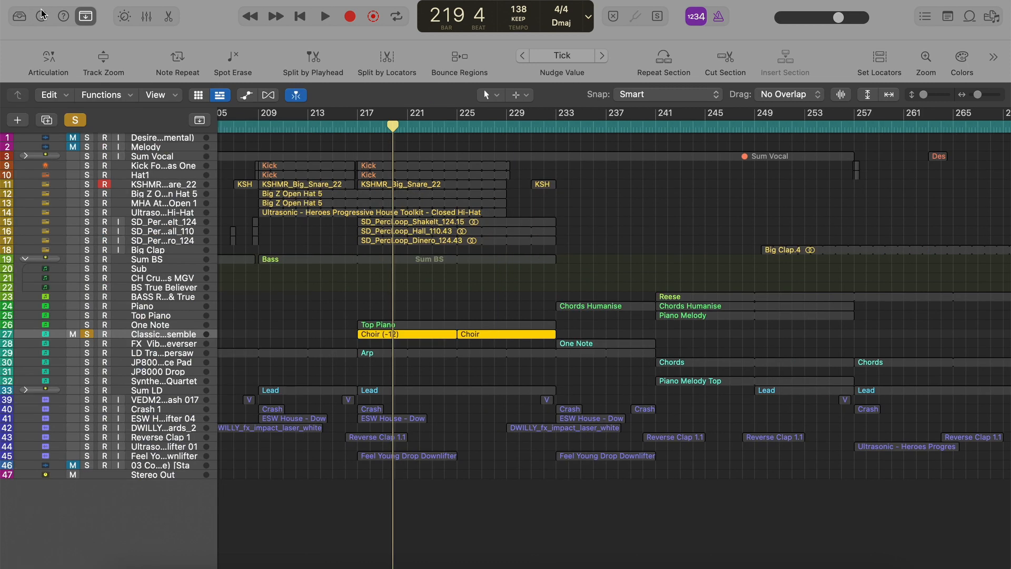
Clear the choir solo and play the full arrangement, skipping ahead toward bar 229.
key("s")
key("space")
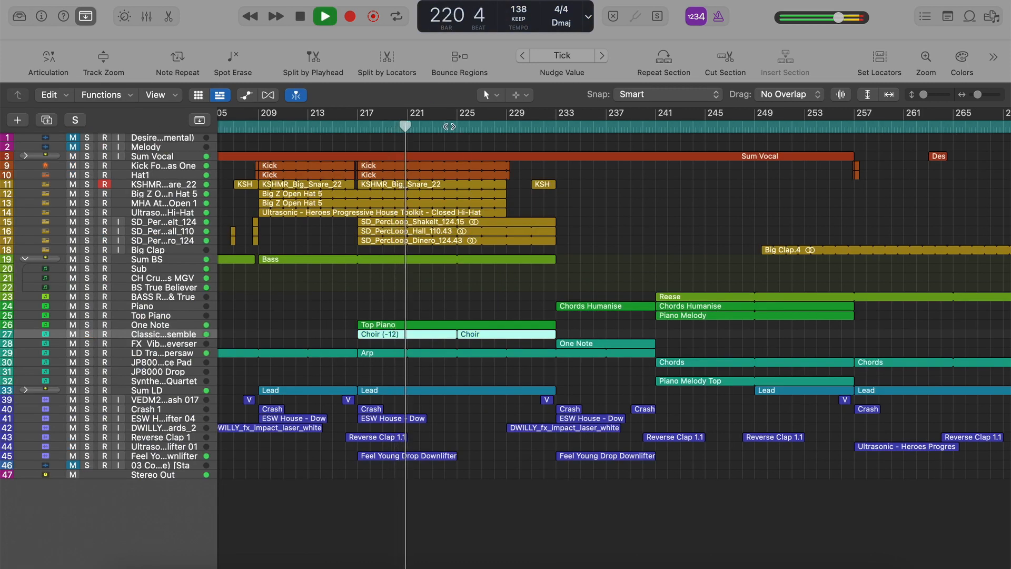
left_click(448, 126)
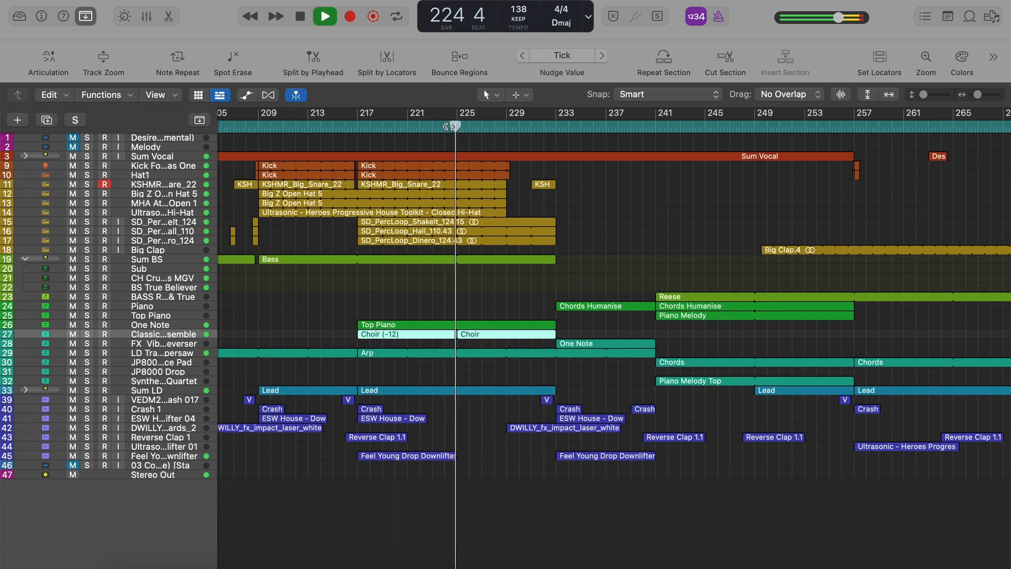
left_click(514, 127)
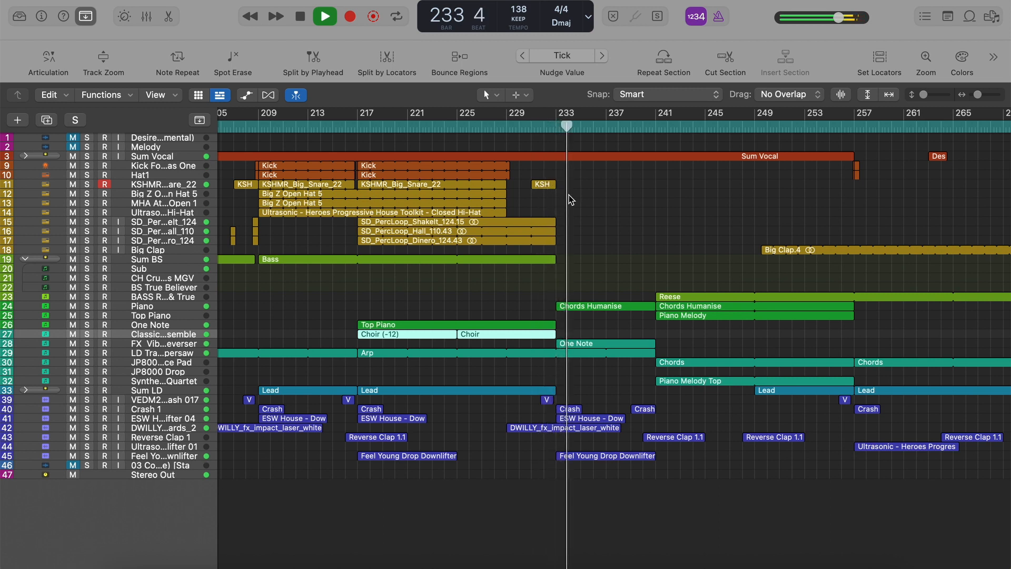
Stop playback, solo the KSHMR_Big_Snare_22 track and play its short fill from bar 231.
key("space")
left_click(542, 184)
right_click(540, 186)
left_click(519, 205)
key("s")
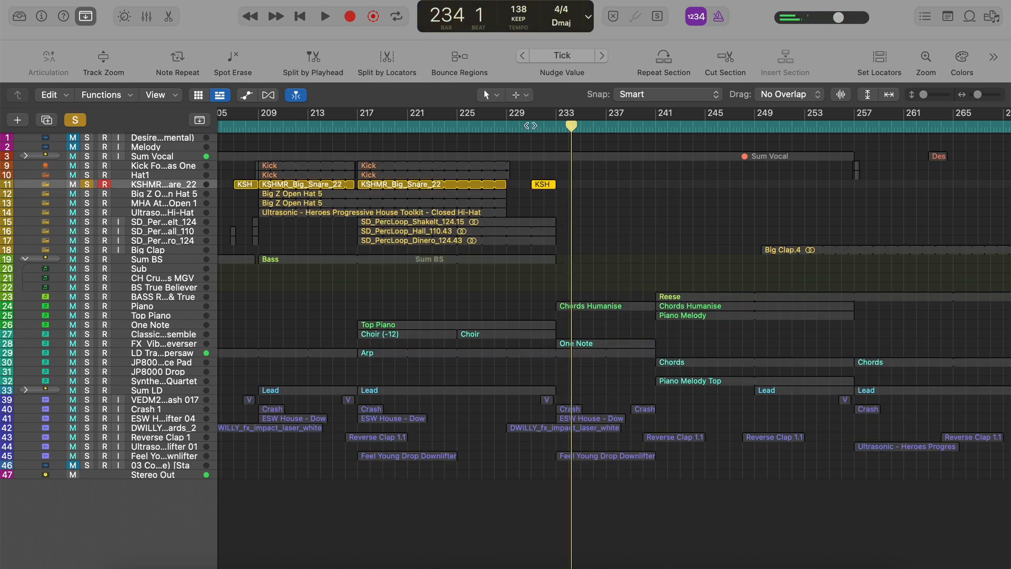
double_click(530, 125)
View the snare fill's notes in the Piano Roll, close the editor, clear the solo and stop playback.
key("p")
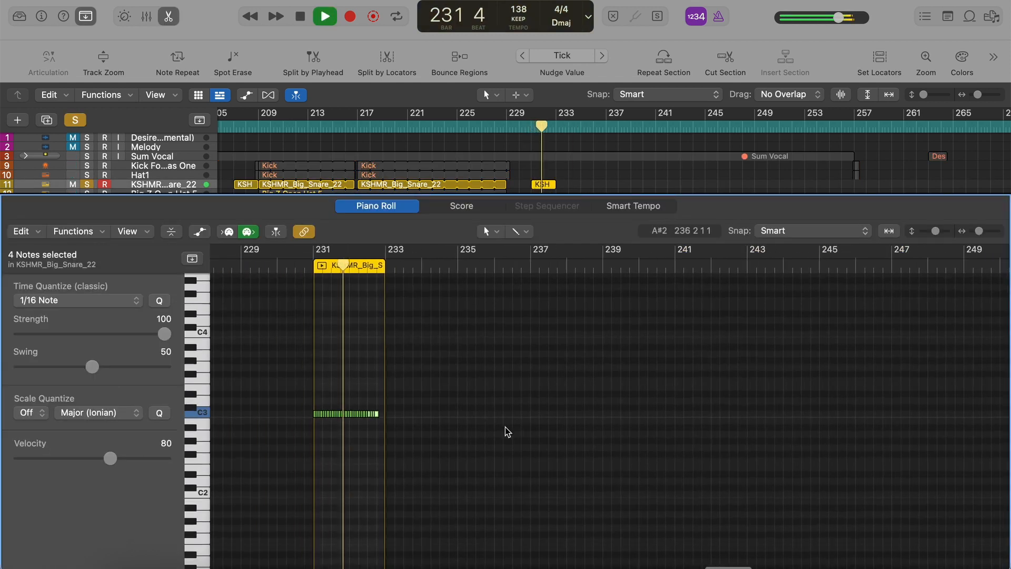
key("p")
key("s")
key("space")
left_click(604, 218)
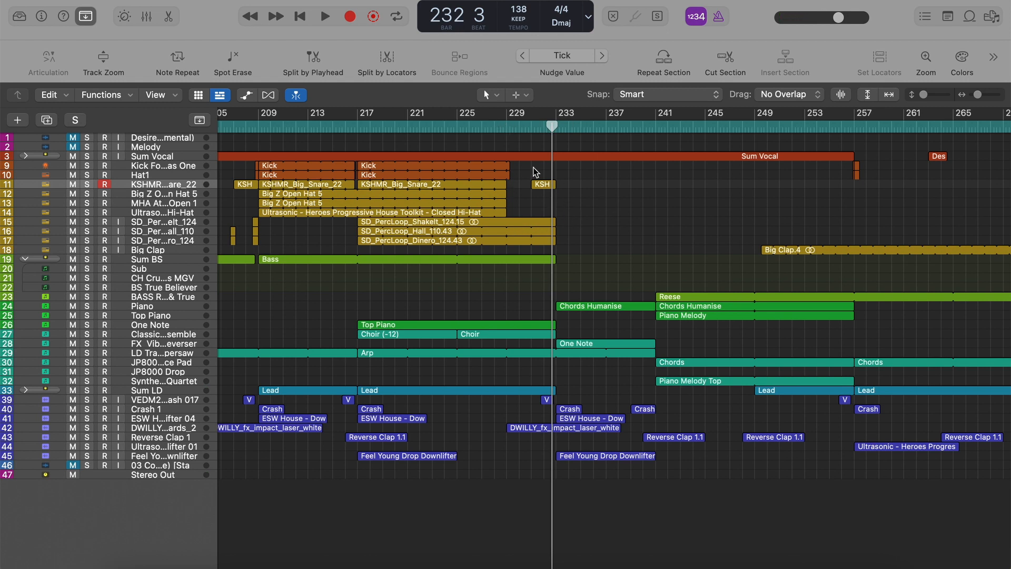
Place the playhead at bar 228, where the kick regions end.
left_click(496, 127)
key("super+Right")
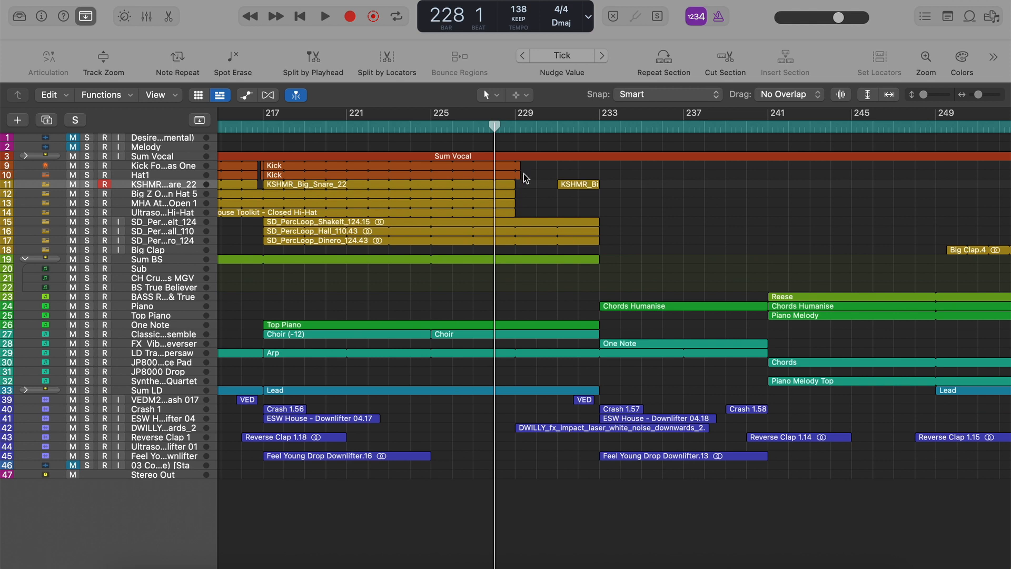
key("super+Left")
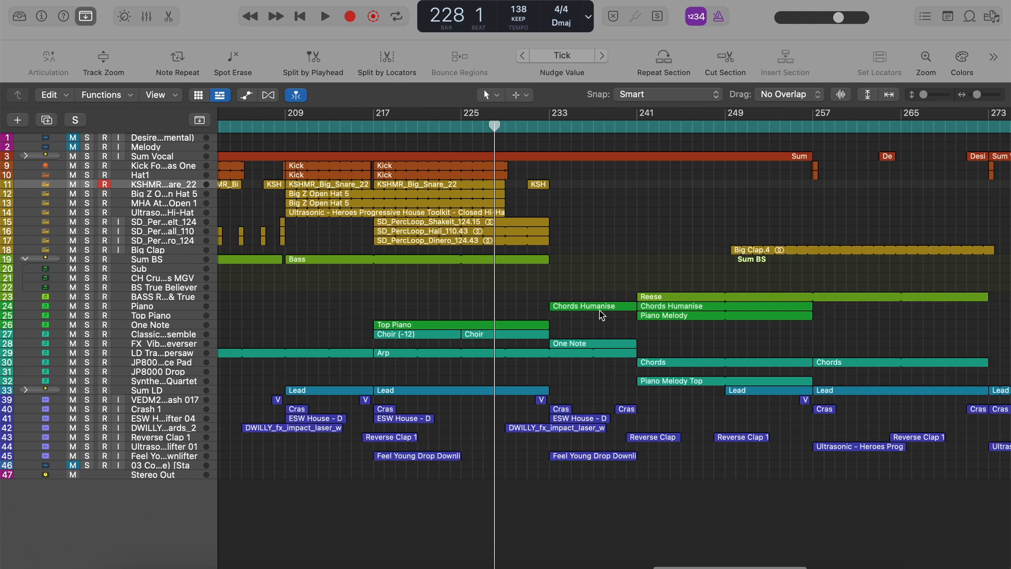
Create a 12-bar cycle range from bar 217 and move it to bars 297–309.
key("space")
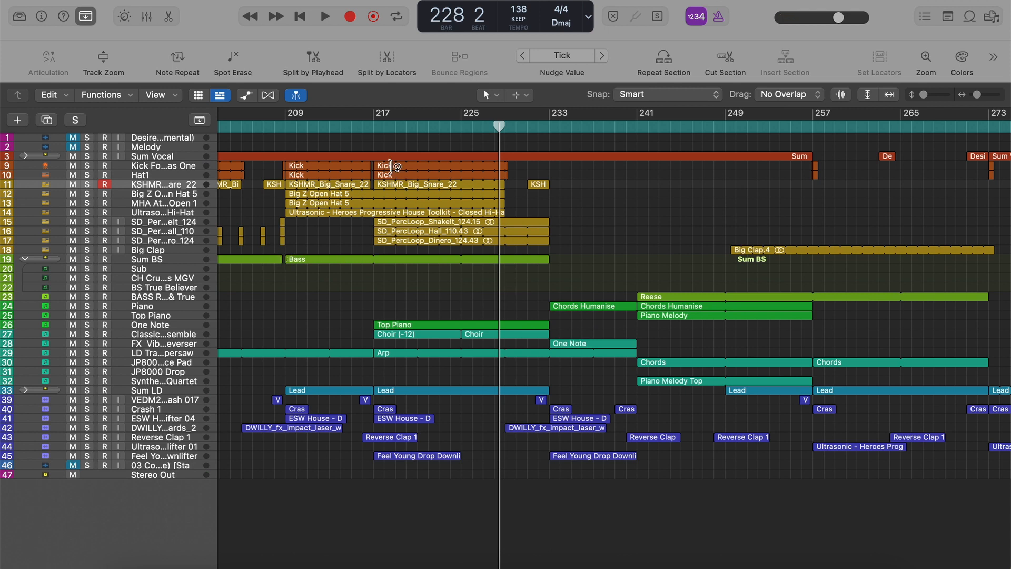
left_click_drag(374, 119, 503, 132)
key("super+Left")
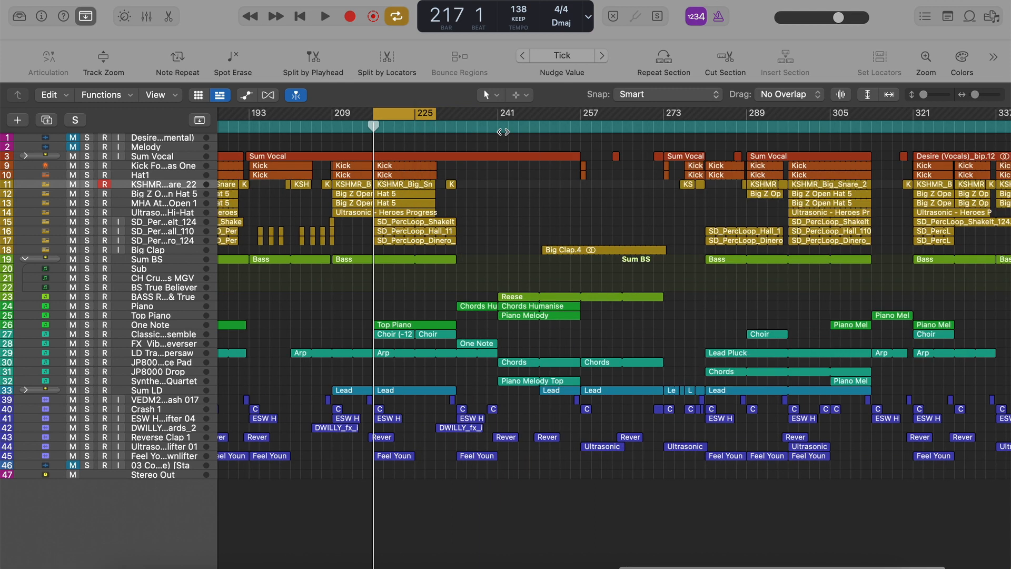
left_click_drag(415, 117, 830, 119)
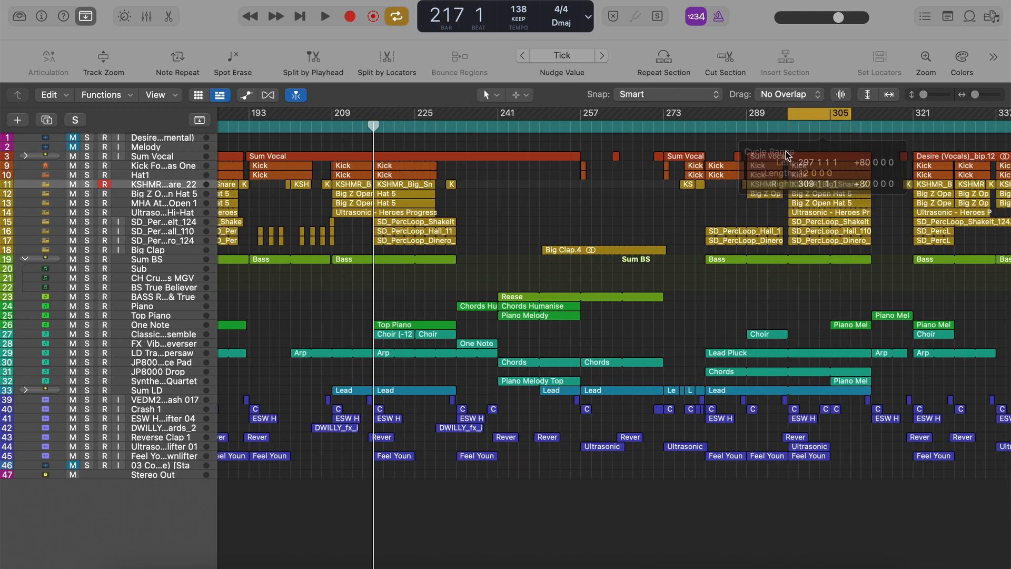
Solo the drum and percussion tracks from the kick to Big Clap and play the cycle from bar 297.
left_click_drag(87, 170, 87, 250)
key("space")
scroll(426, 255, "right", 3)
key("super+Right")
key("super+Right")
key("super+Right")
scroll(428, 257, "right", 2)
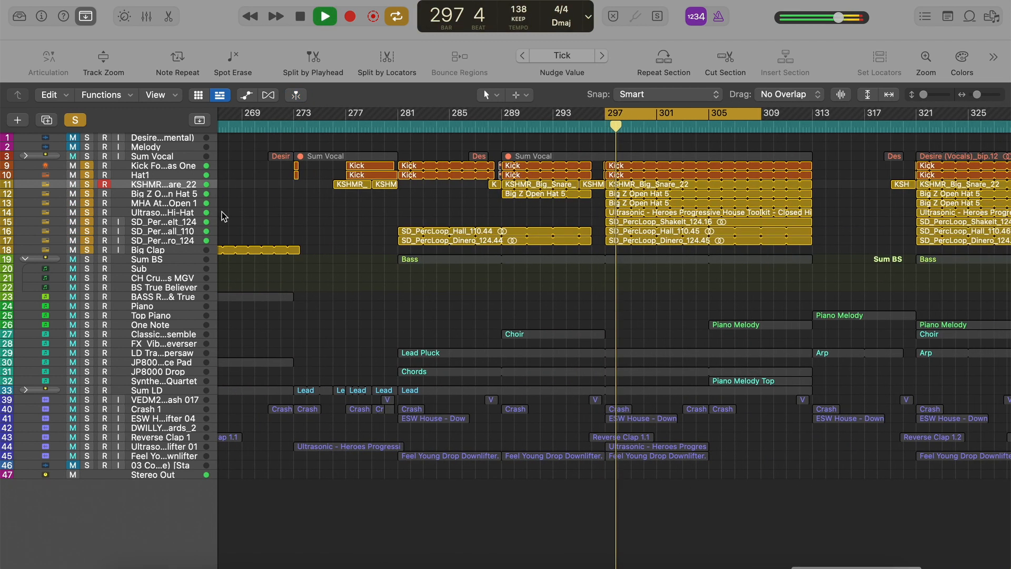
Audition the drums without percussion loops, then only the Hall and Dinero loops, stop playback and clear the solos.
left_click_drag(87, 184, 88, 211)
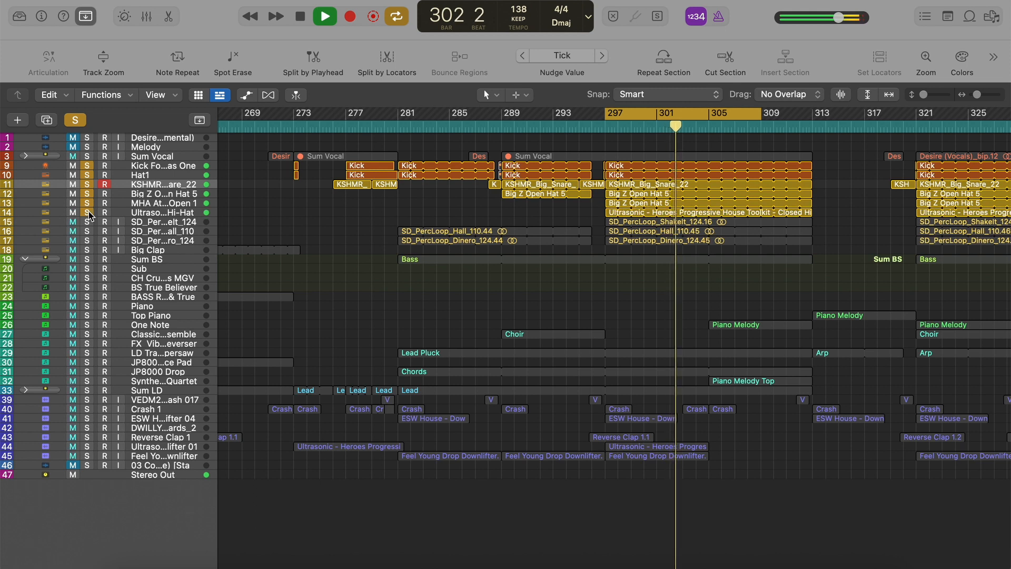
left_click_drag(88, 225, 89, 166)
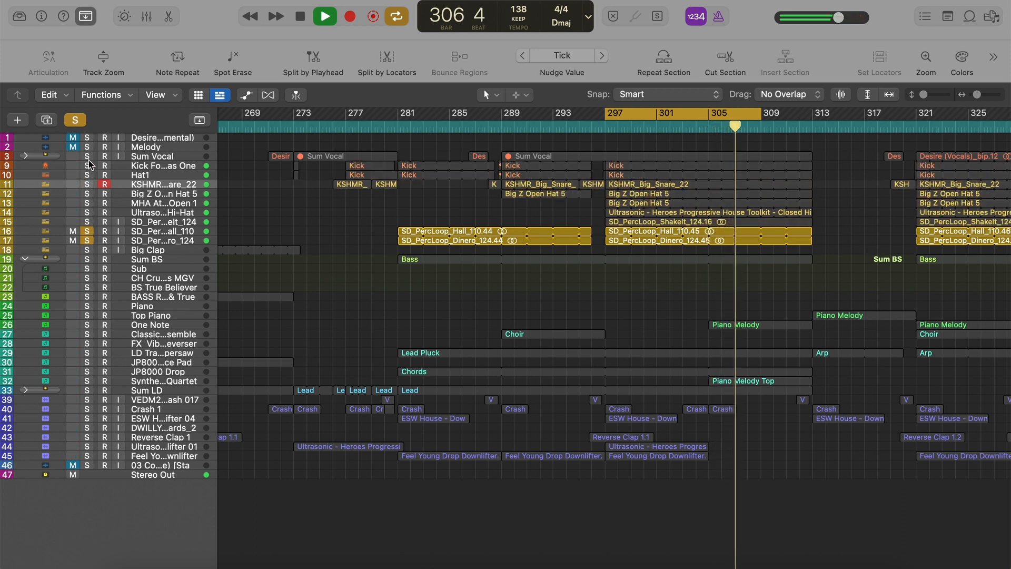
key("space")
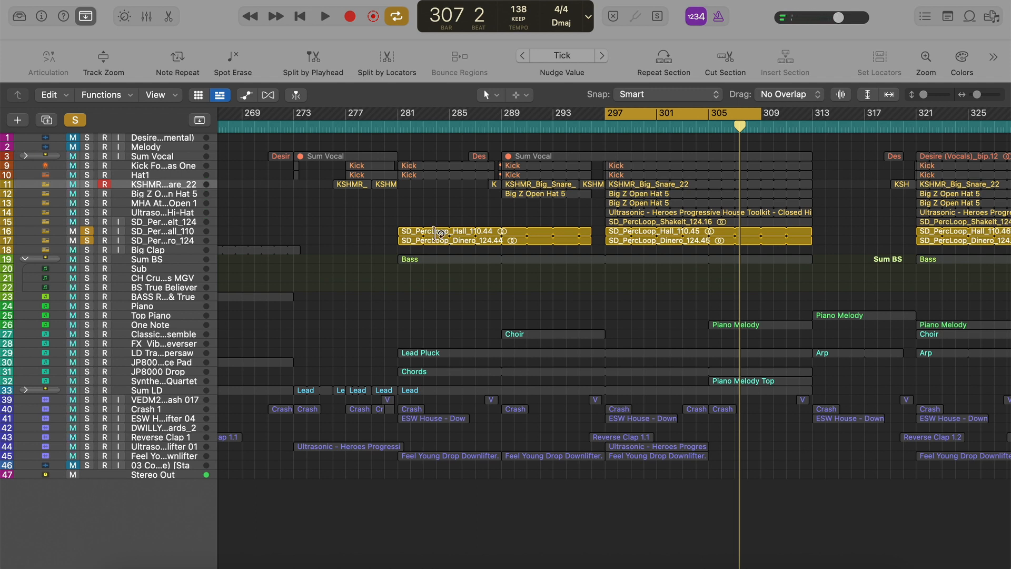
left_click(83, 122)
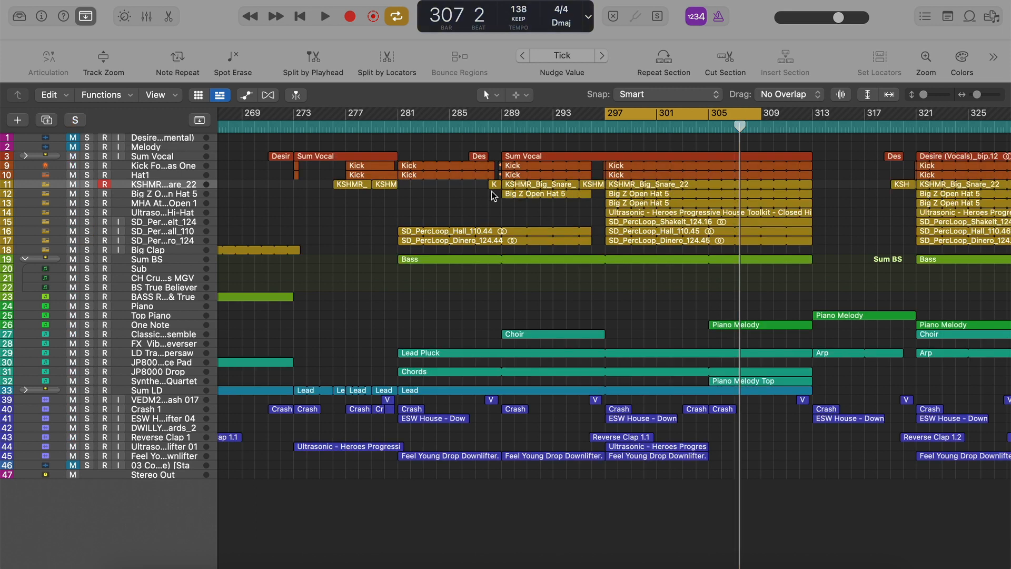
Turn off cycle mode and briefly play the full arrangement from bar 273.
key("c")
key("super+Left")
key("super+Right")
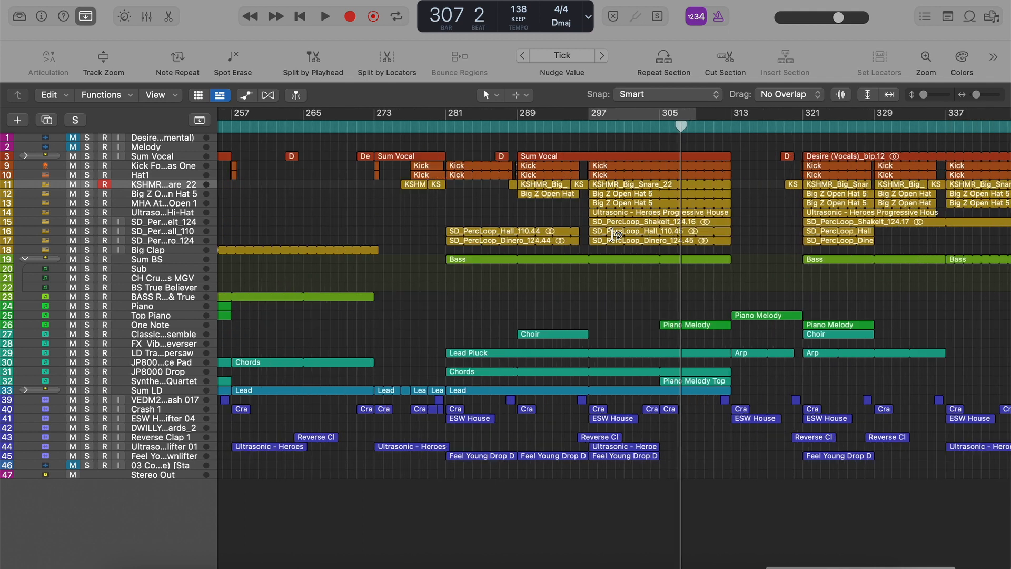
left_click(337, 124)
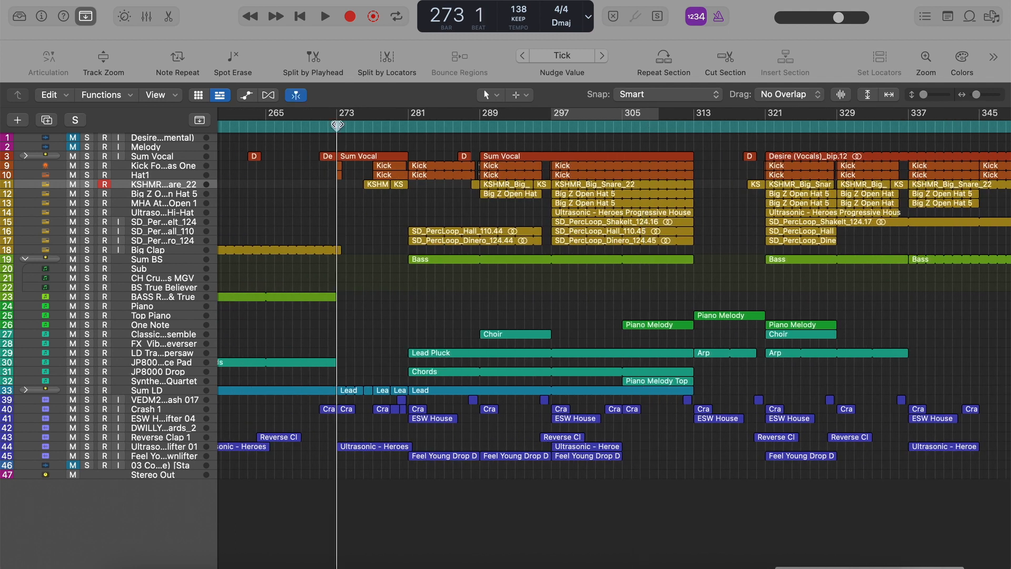
key("space")
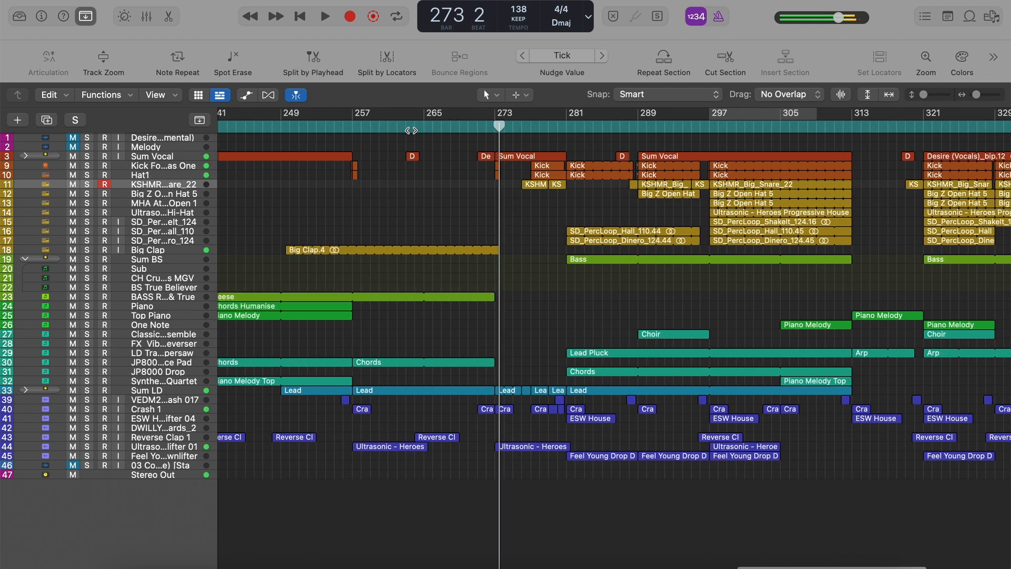
Play from bar 233 and solo the Piano track with its Chords Humanise region.
left_click(261, 127)
key("space")
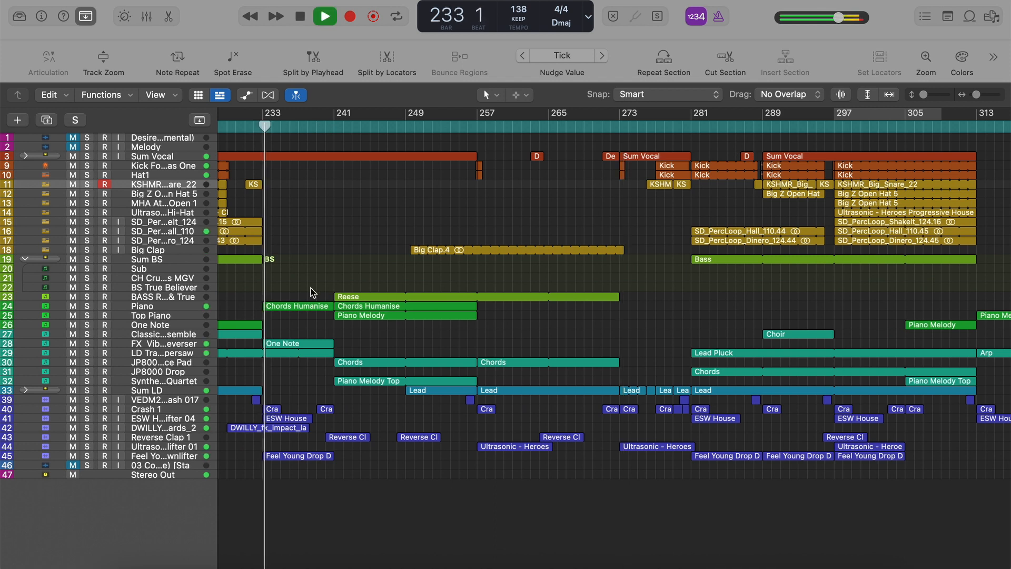
left_click(290, 309)
key("s")
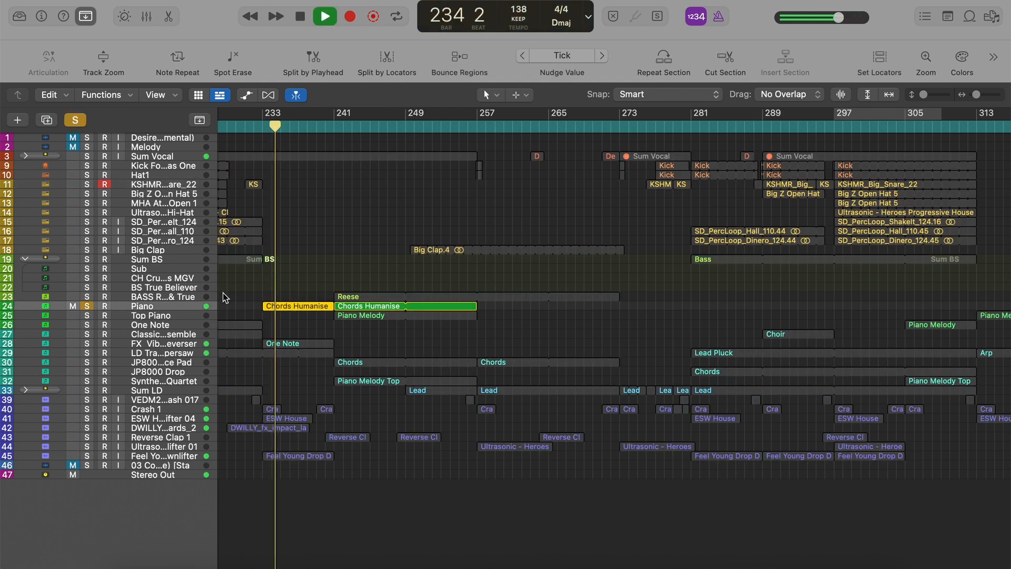
Stop playback and view the Piano track's Addictive Keys instrument and ChromaVerb settings, closing each plug-in window.
key("i")
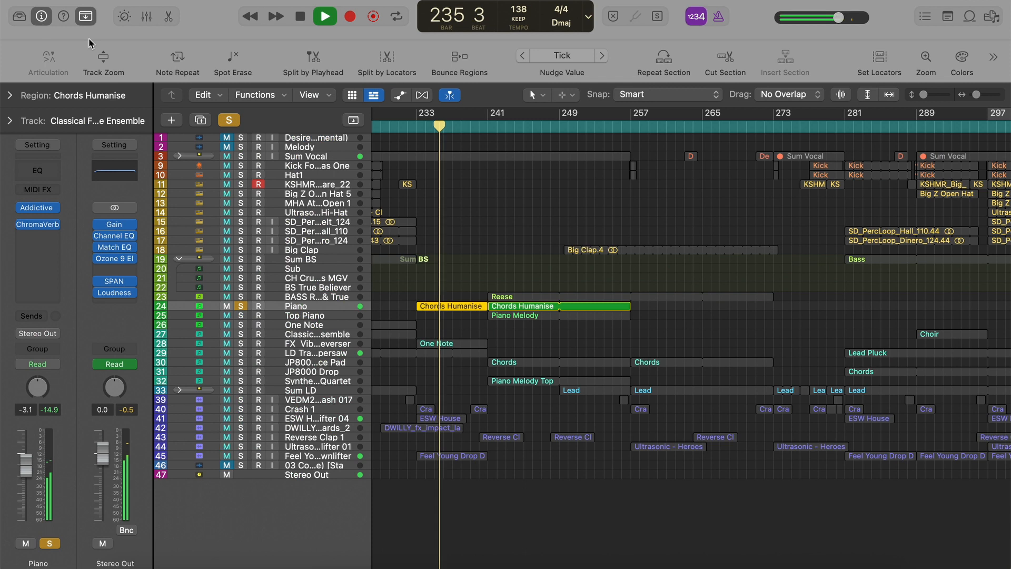
key("space")
left_click(39, 208)
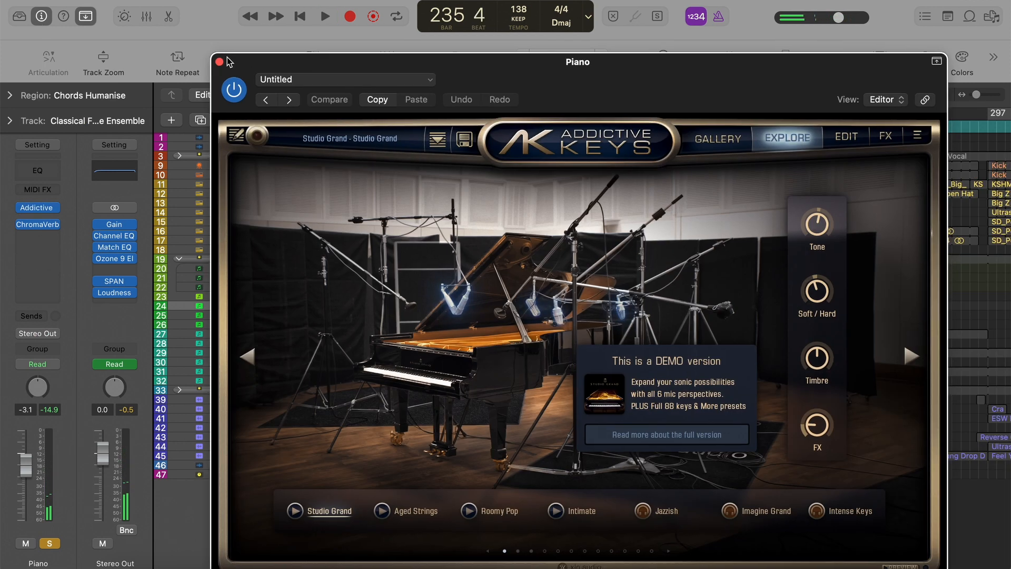
left_click(219, 61)
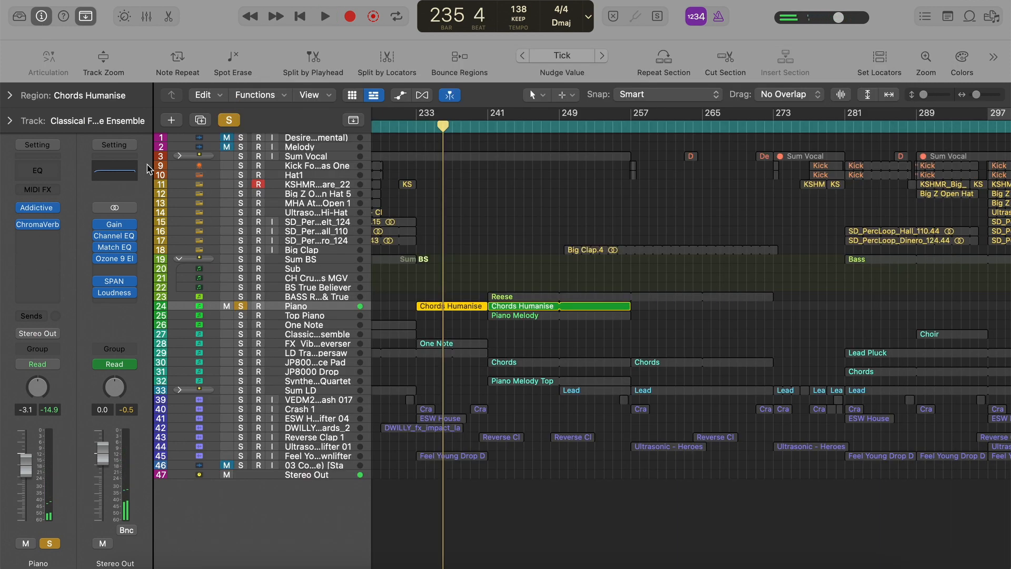
left_click(38, 226)
left_click_drag(669, 178, 664, 168)
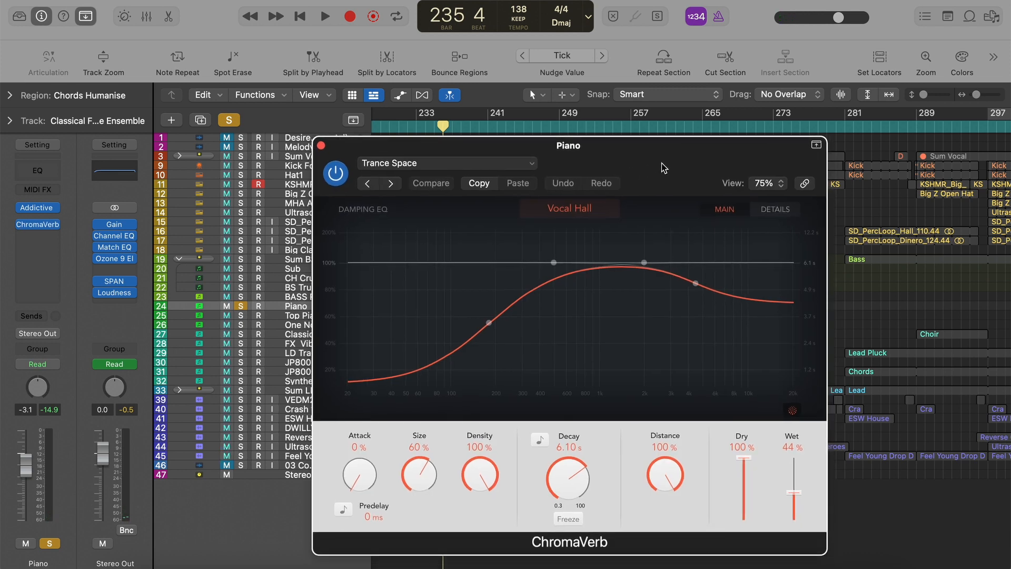
left_click(322, 145)
Hide the inspector, clear the Piano solo and resume playing the full arrangement.
key("s")
left_click(41, 22)
key("s")
key("s")
key("space")
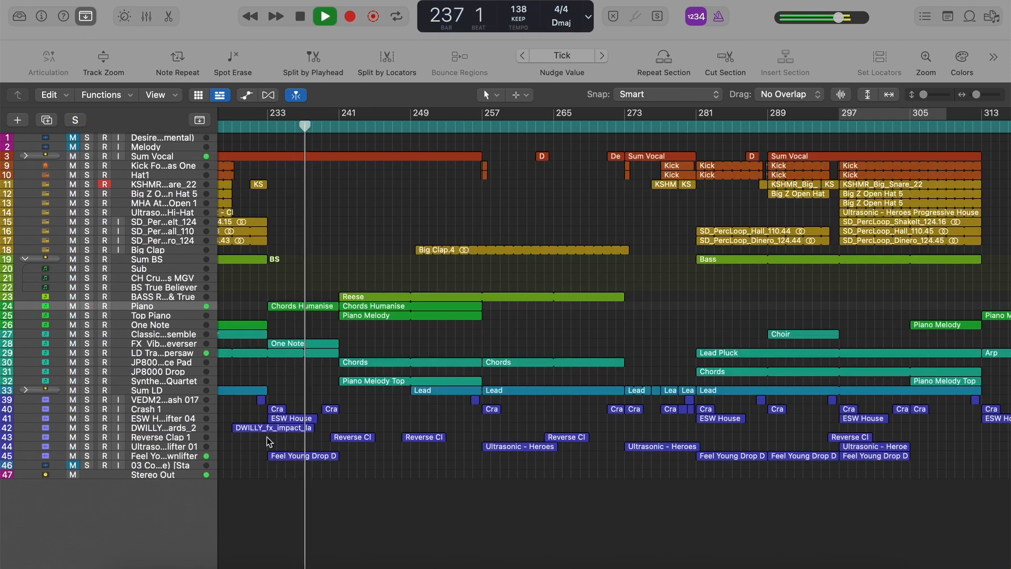
Solo the FX Vibrato Reverser track's One Note region and play it from bar 233.
scroll(254, 364, "left", 2)
left_click(300, 347)
key("s")
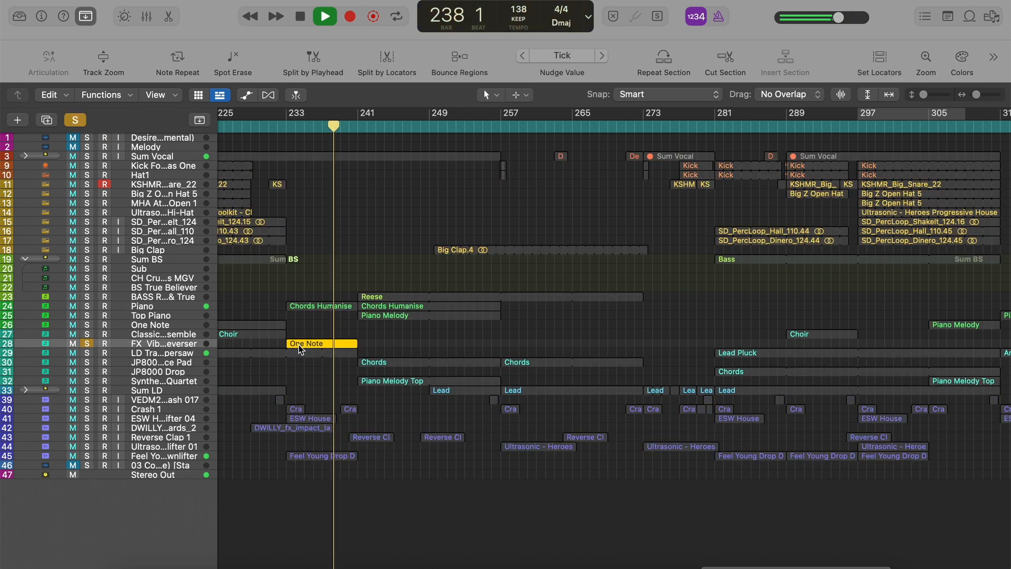
left_click(286, 125)
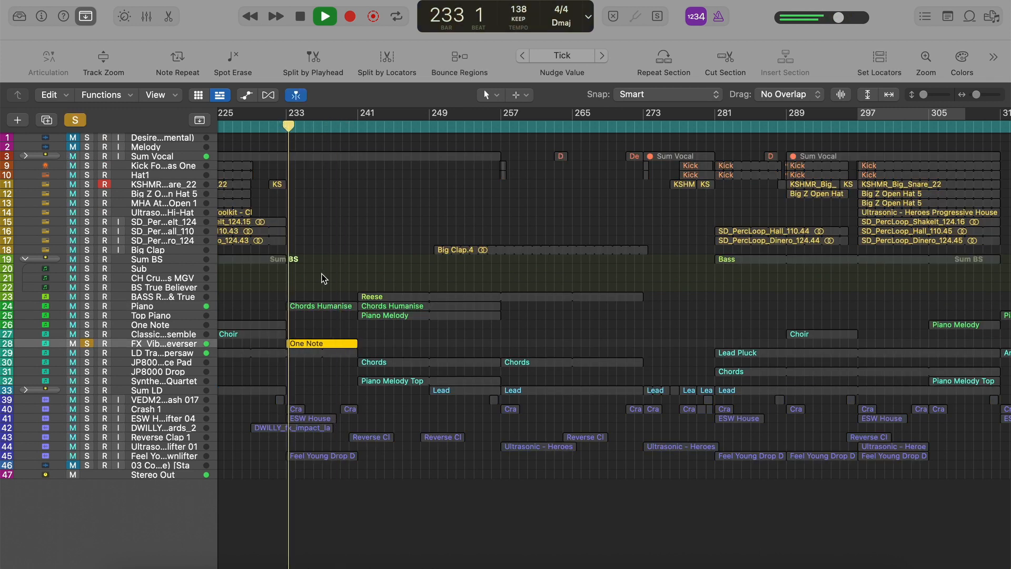
key("super+Right")
Stop playback, view the FX Vibrato Reverser's Vital patch, close it, hide the inspector and clear the solo.
key("i")
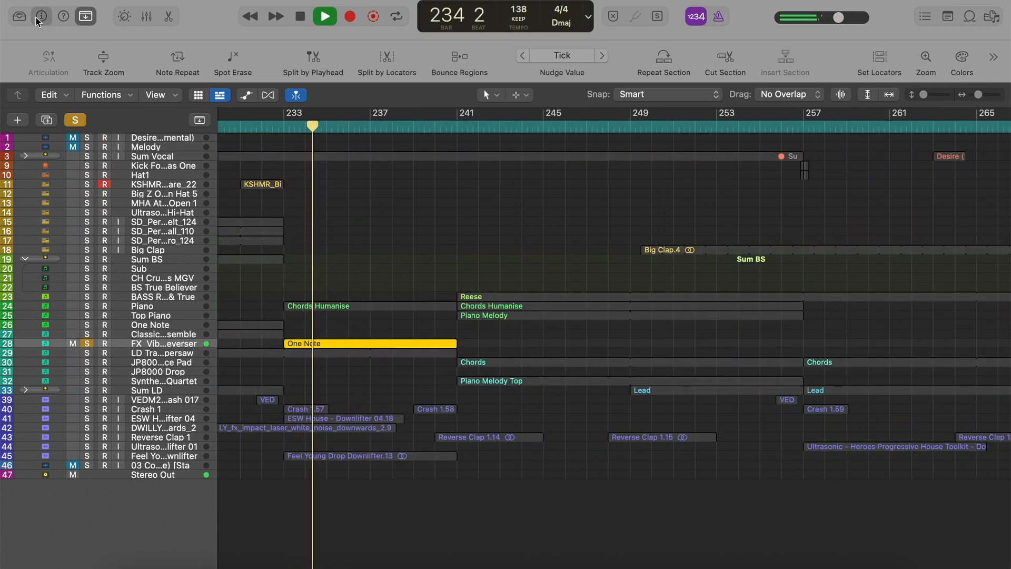
key("space")
left_click(40, 209)
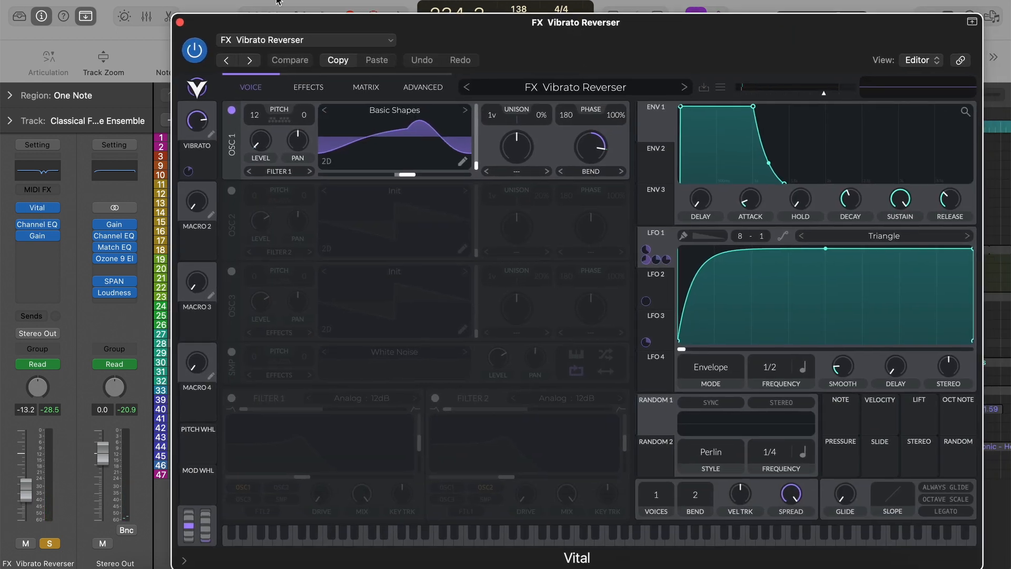
left_click(179, 22)
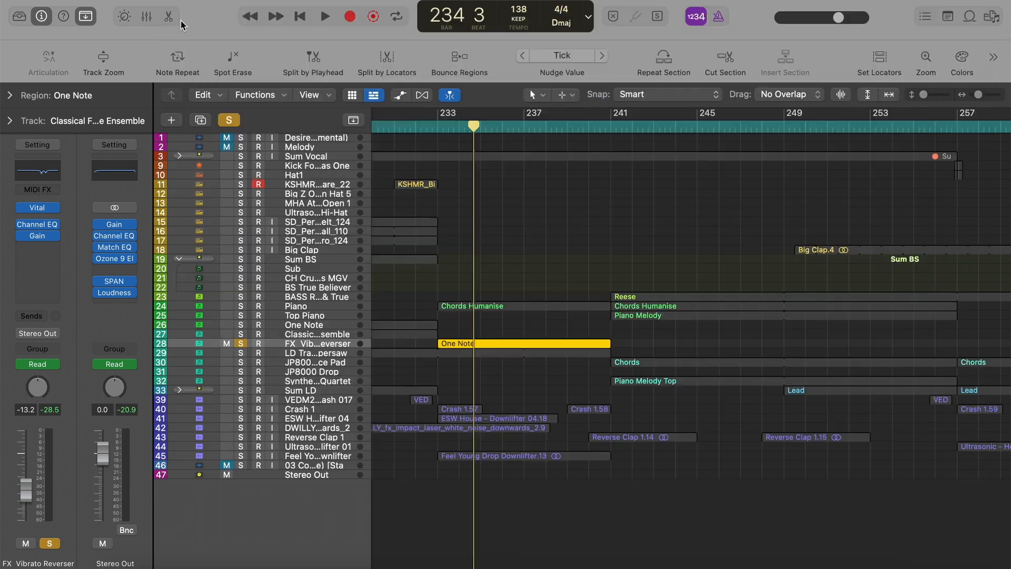
left_click(40, 16)
left_click(75, 121)
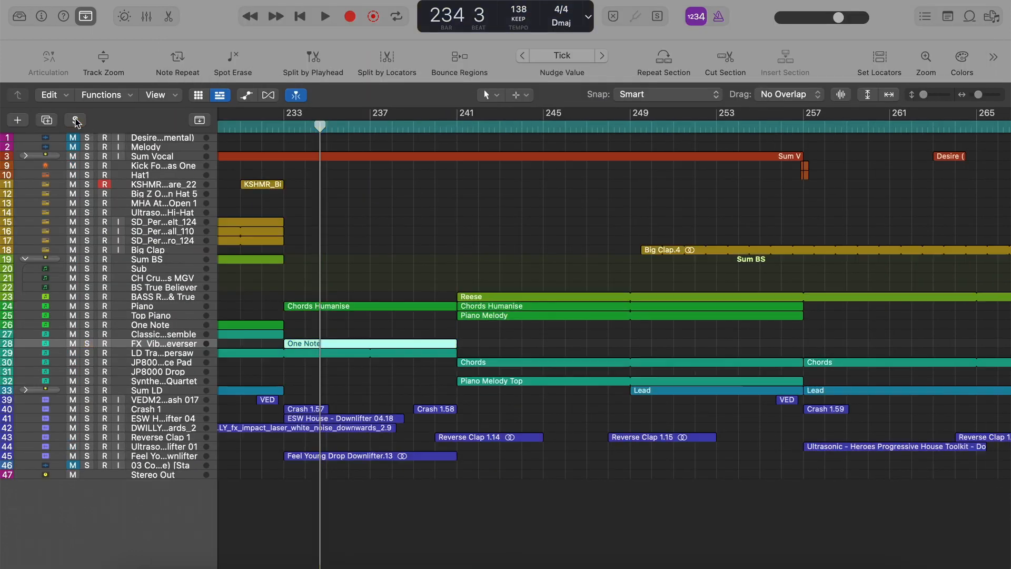
Select the supersaw lead on track 29, play the full arrangement through the section at bar 241 and stop.
left_click(177, 353)
key("space")
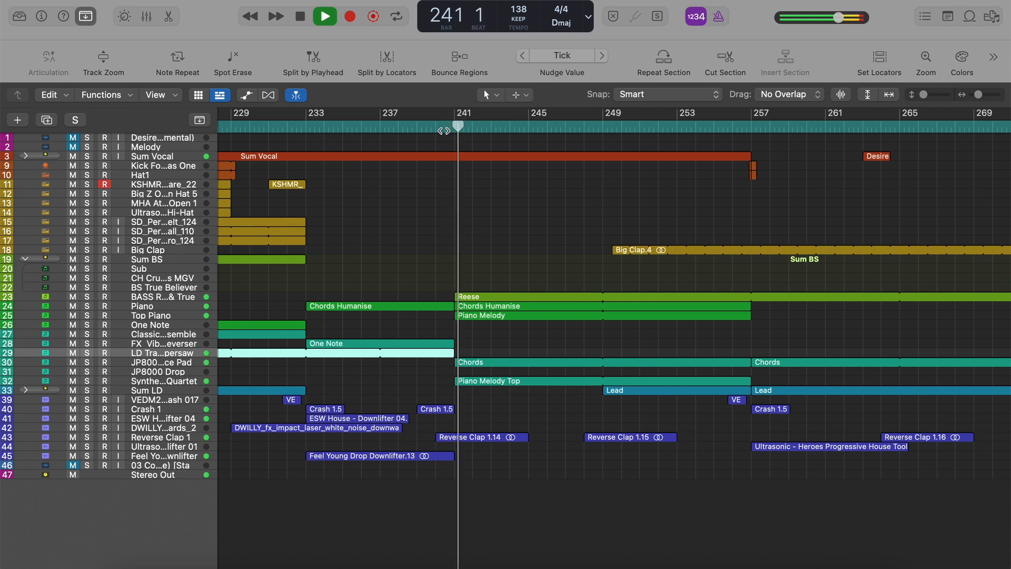
scroll(422, 219, "right", 2)
key("super+Left")
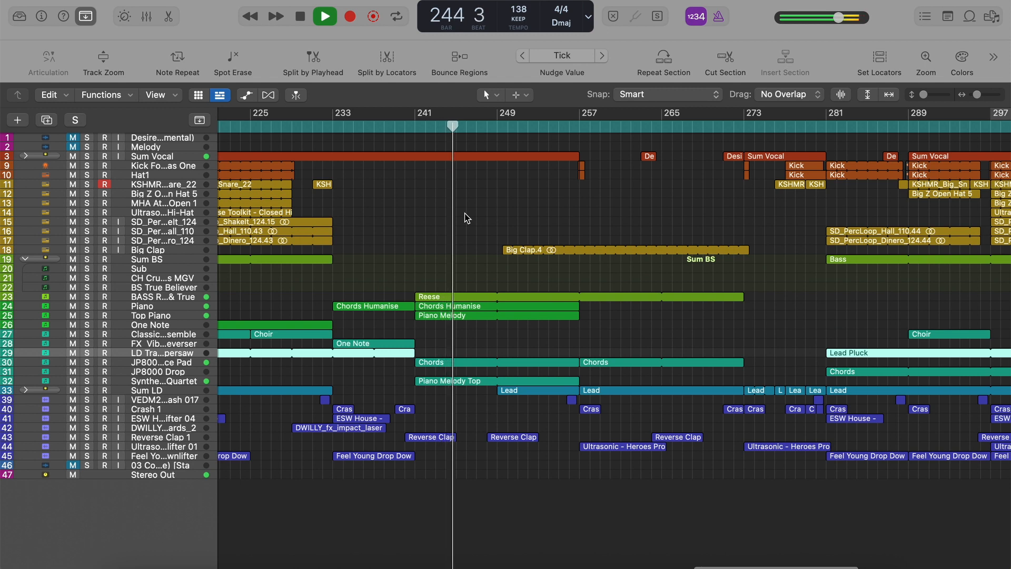
key("space")
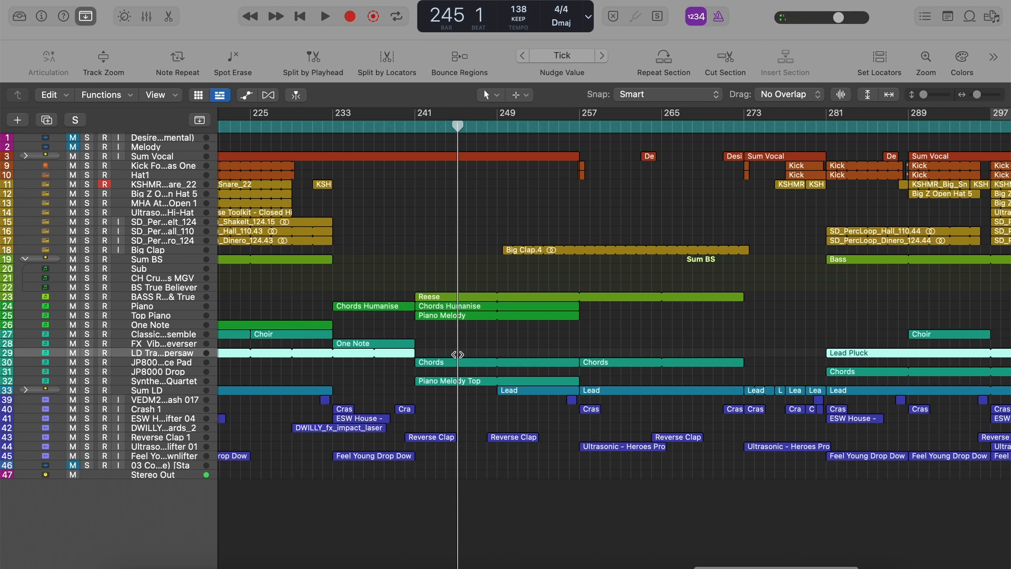
Enlarge the Synthetic Quartet track to view the Piano Melody Top notes, then restore its height.
left_click(444, 383)
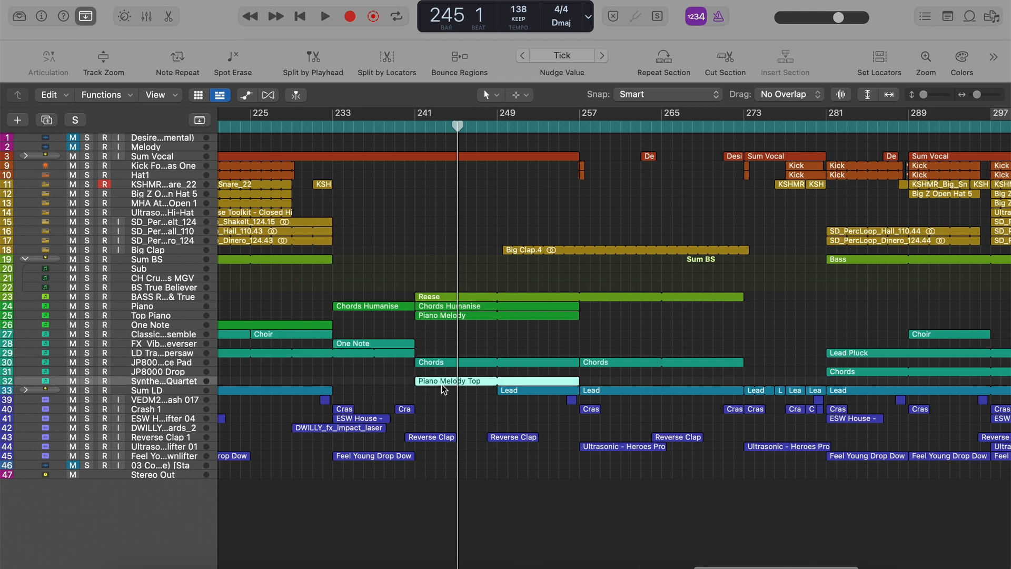
left_click(110, 60)
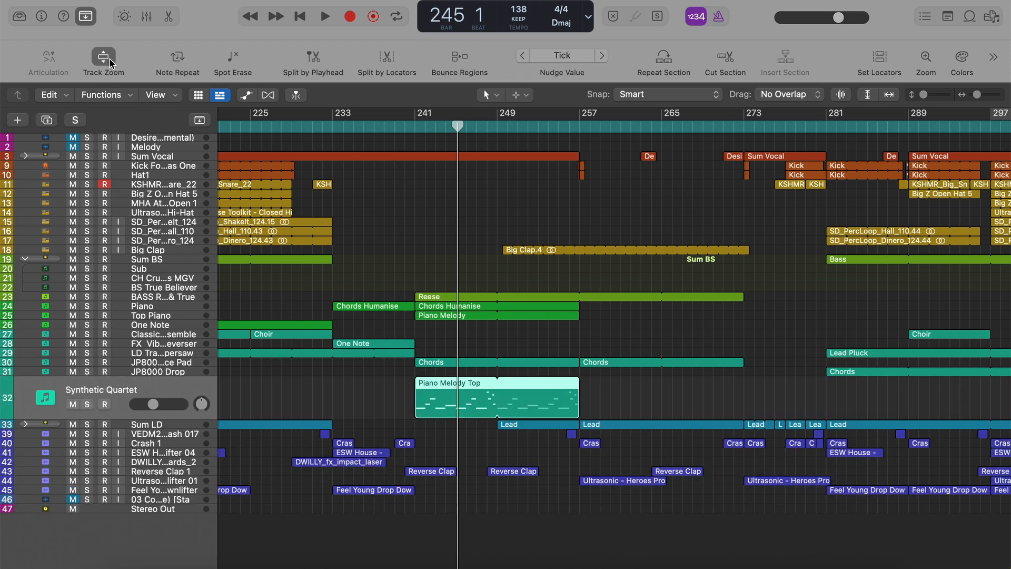
left_click(109, 59)
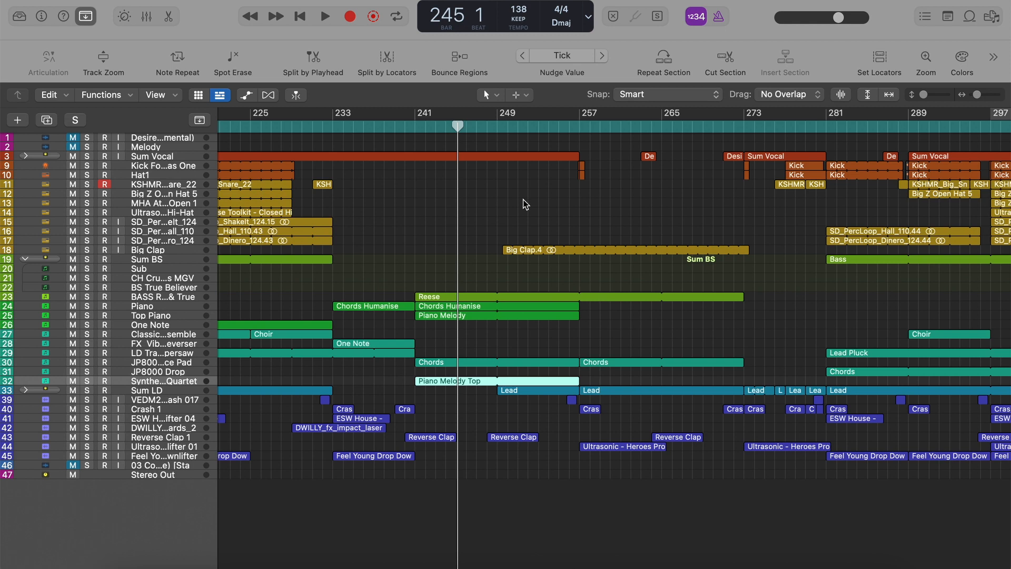
Play the full arrangement from around bar 249, where the Big Clap and Lead regions enter.
key("space")
left_click(491, 129)
scroll(492, 128, "right", 1)
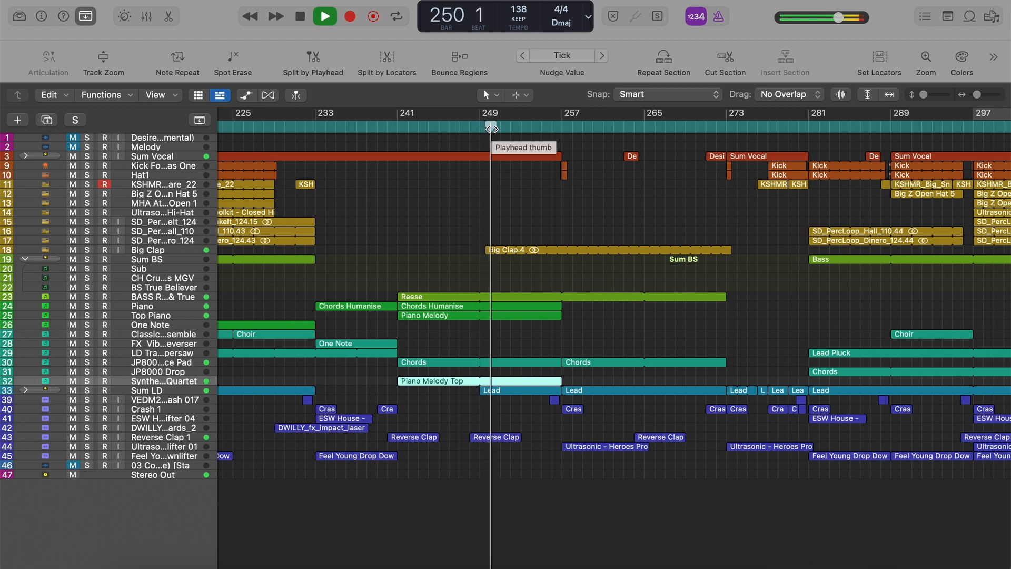
scroll(488, 175, "right", 1)
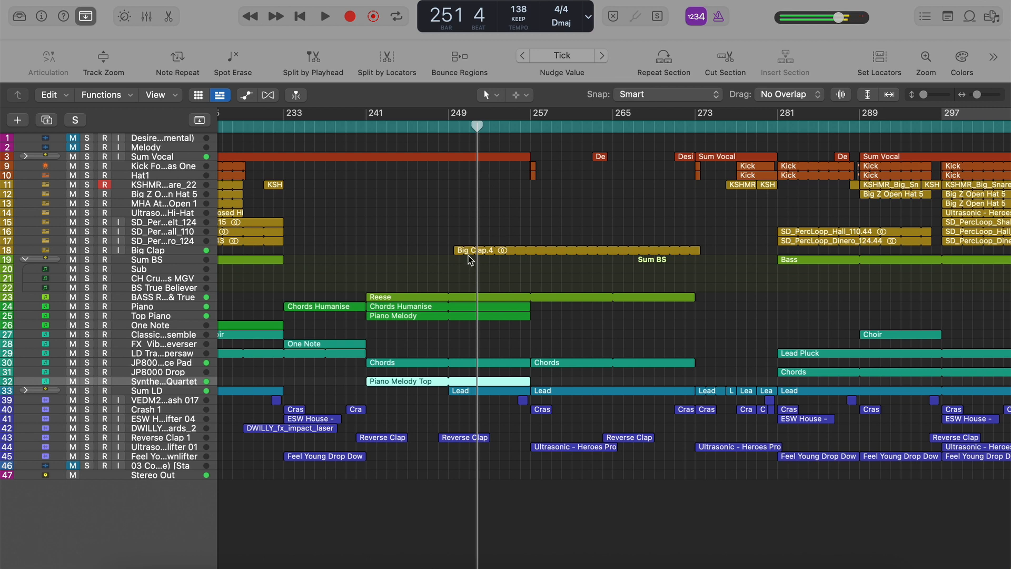
Select the Big Clap track, view its channel strip effects in the inspector and hide the inspector again.
left_click(199, 252)
left_click(41, 16)
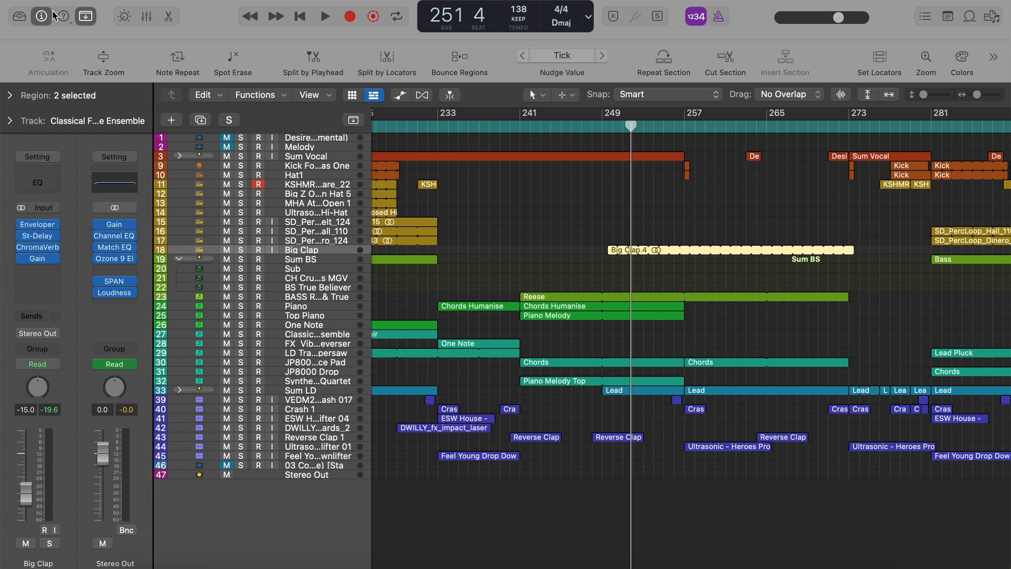
left_click(41, 16)
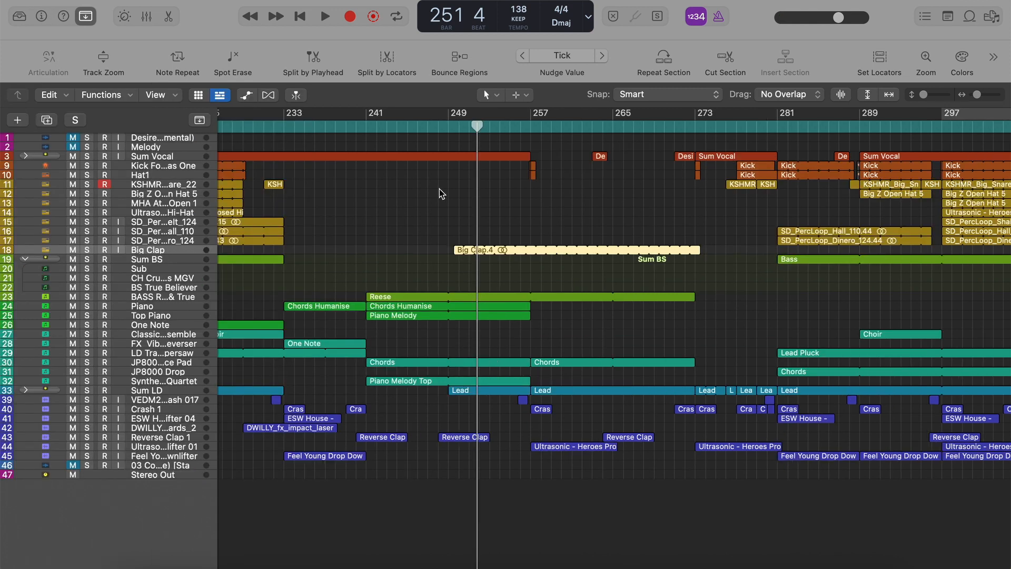
Resume playing the full arrangement and skip ahead to bar 257.
key("space")
left_click(520, 126)
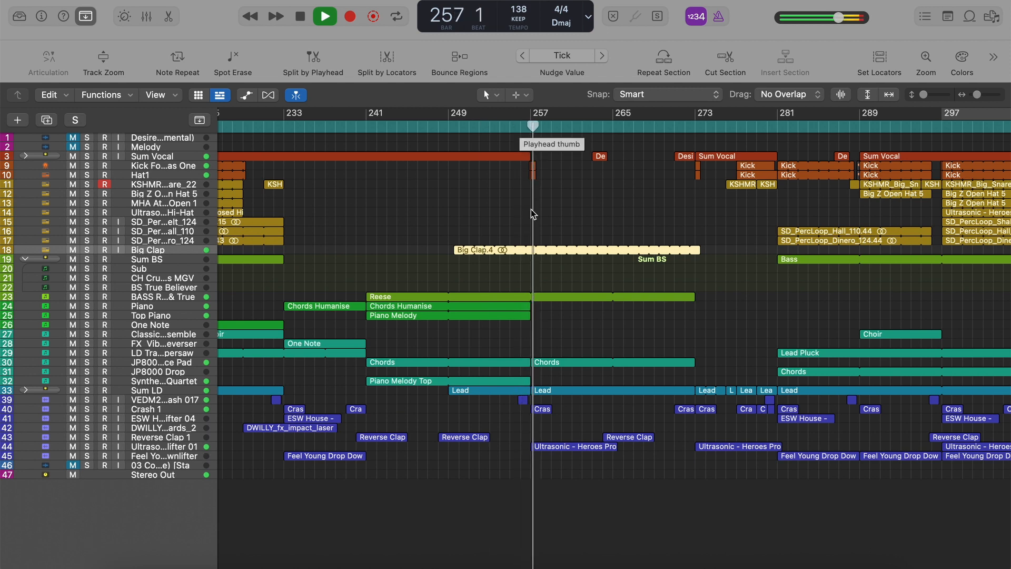
Stop playback, show the track automation and expand the automation lanes of the Sum LD track.
scroll(534, 246, "right", 2)
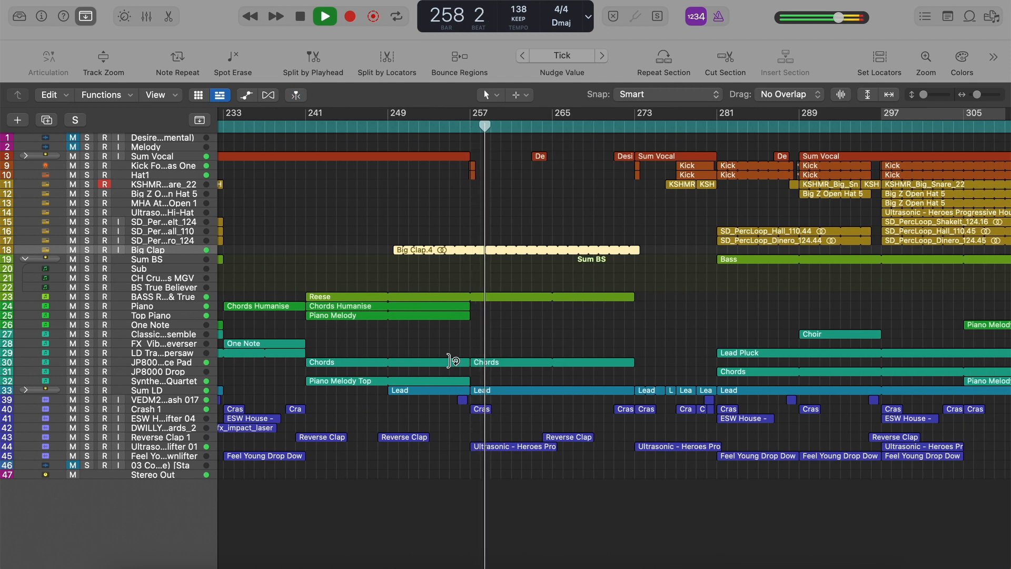
key("a")
key("space")
scroll(523, 335, "down", 15)
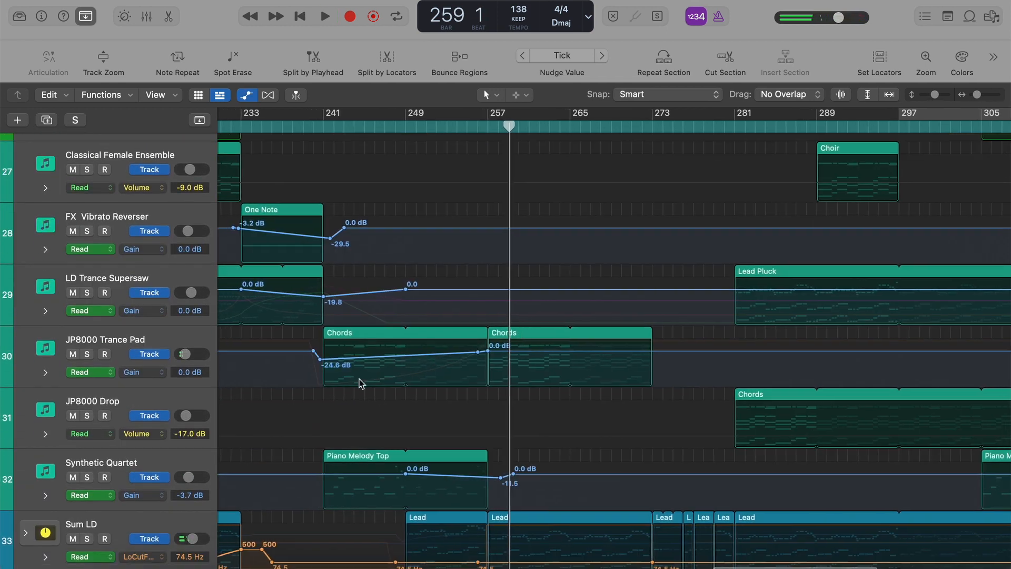
scroll(337, 393, "down", 5)
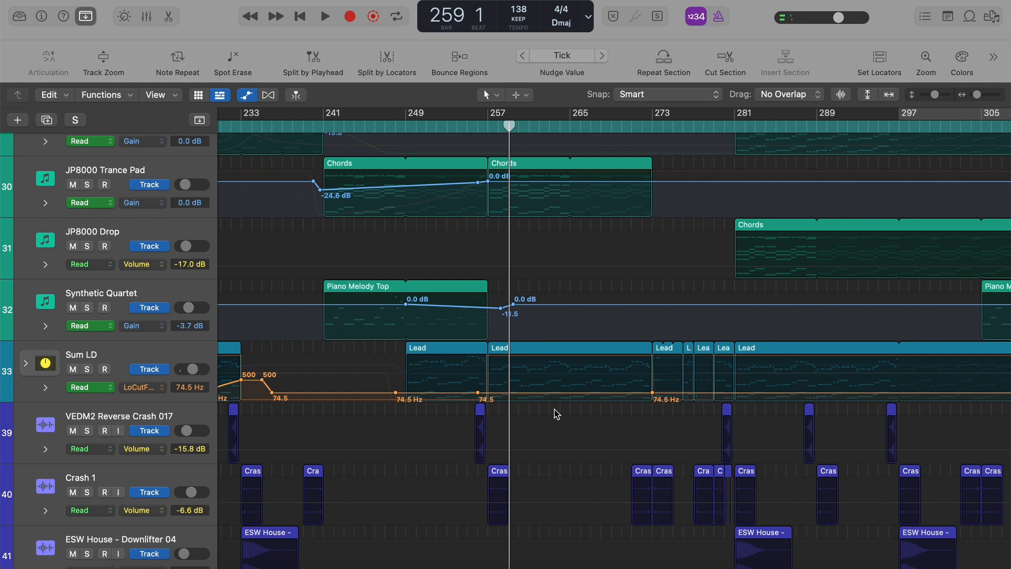
left_click(45, 388)
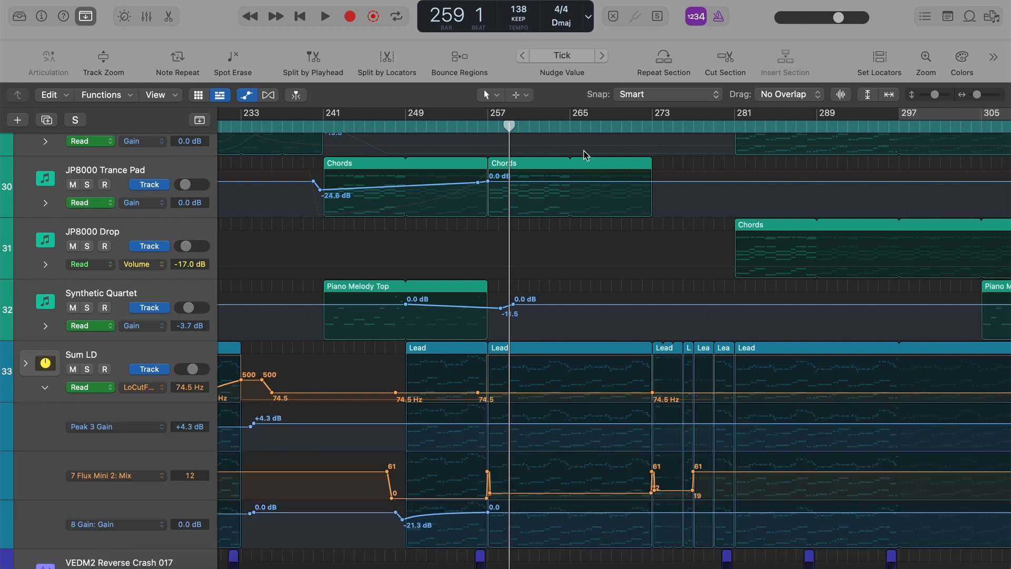
Examine the gain and mix automation on the synth, pad and Sum LD tracks around bars 233 to 273.
scroll(548, 197, "up", 5)
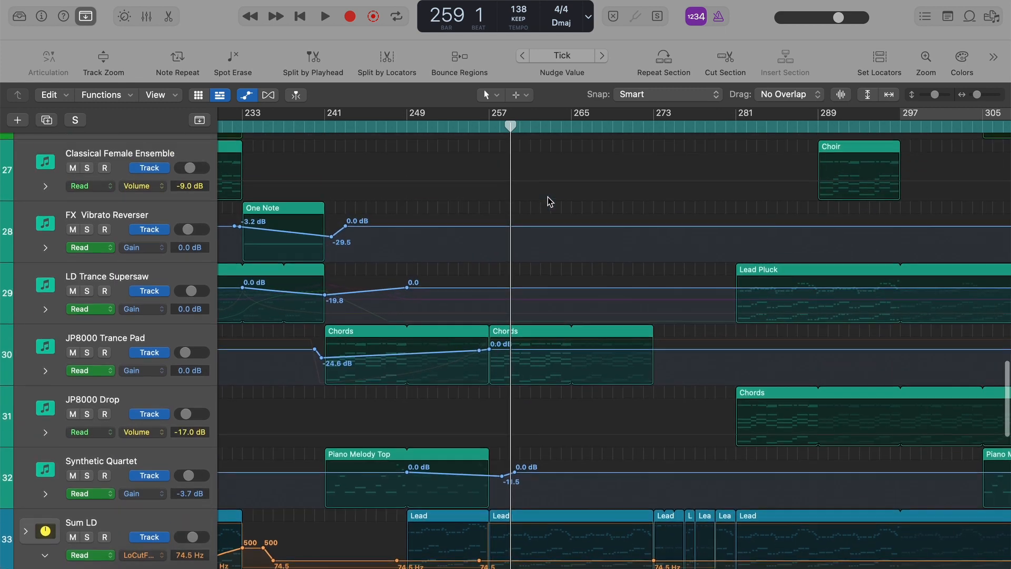
scroll(548, 197, "down", 4)
scroll(529, 458, "down", 2)
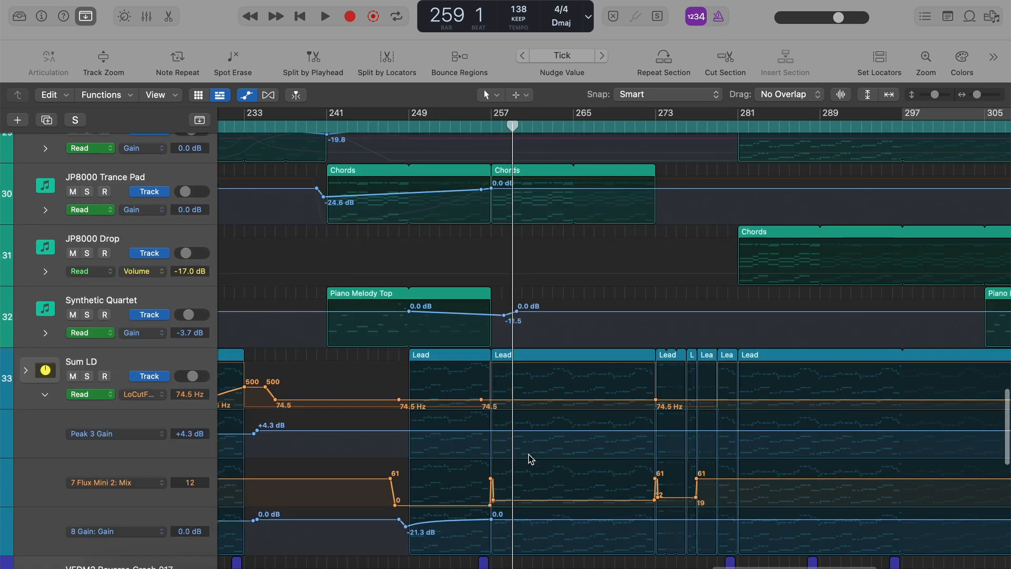
scroll(529, 458, "up", 9)
scroll(529, 458, "up", 3)
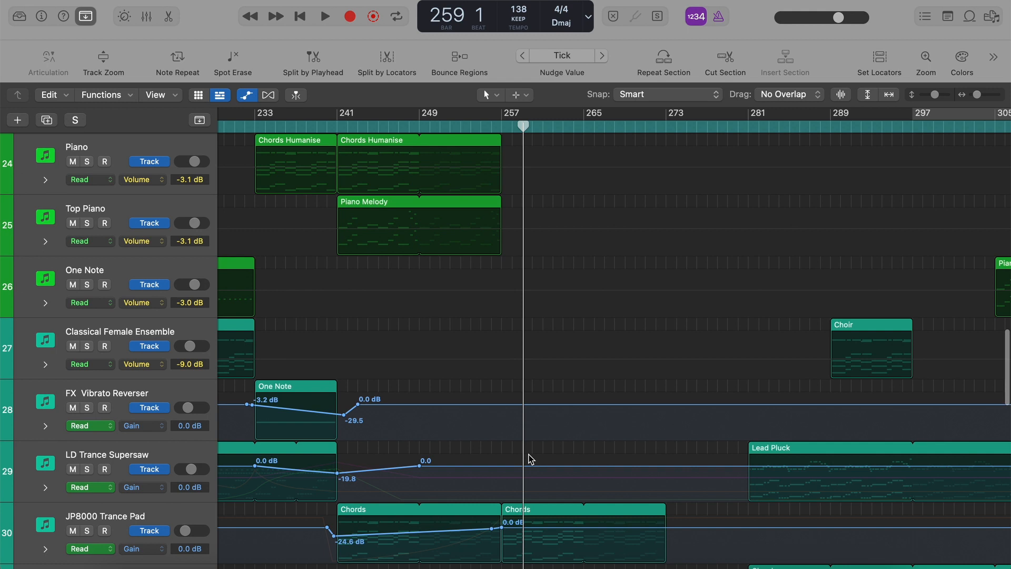
scroll(529, 459, "up", 6)
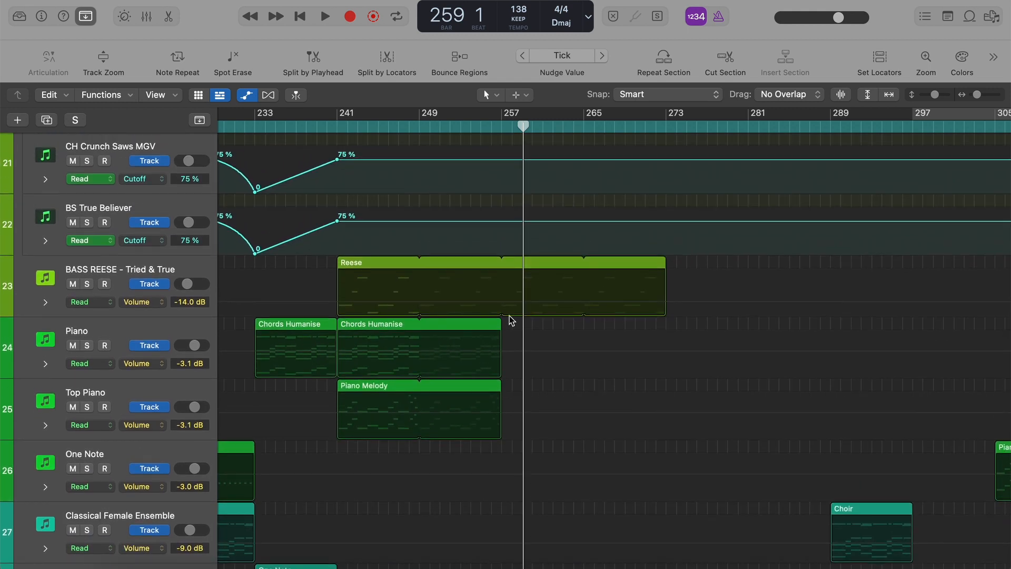
scroll(509, 315, "down", 12)
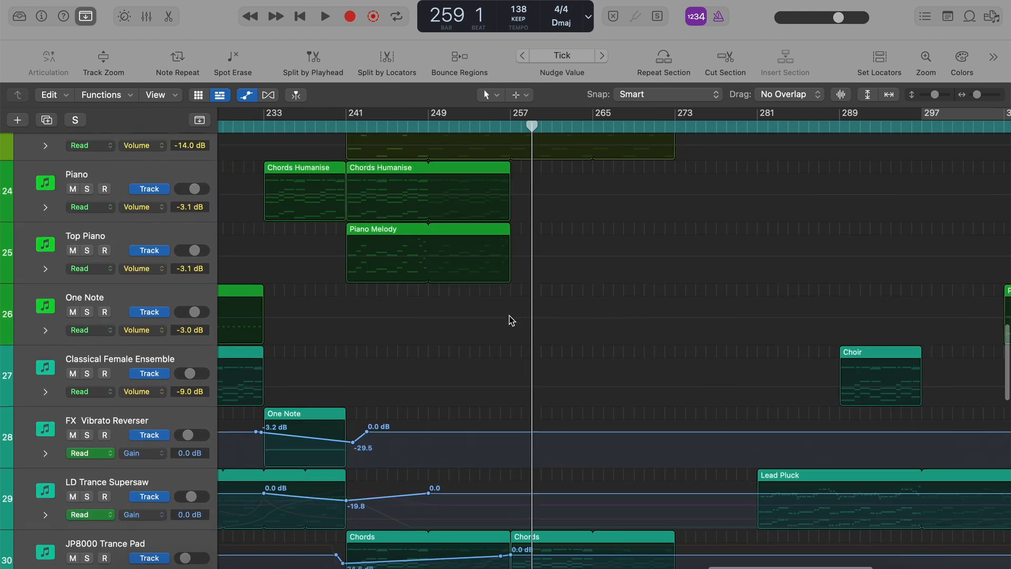
scroll(562, 286, "down", 1)
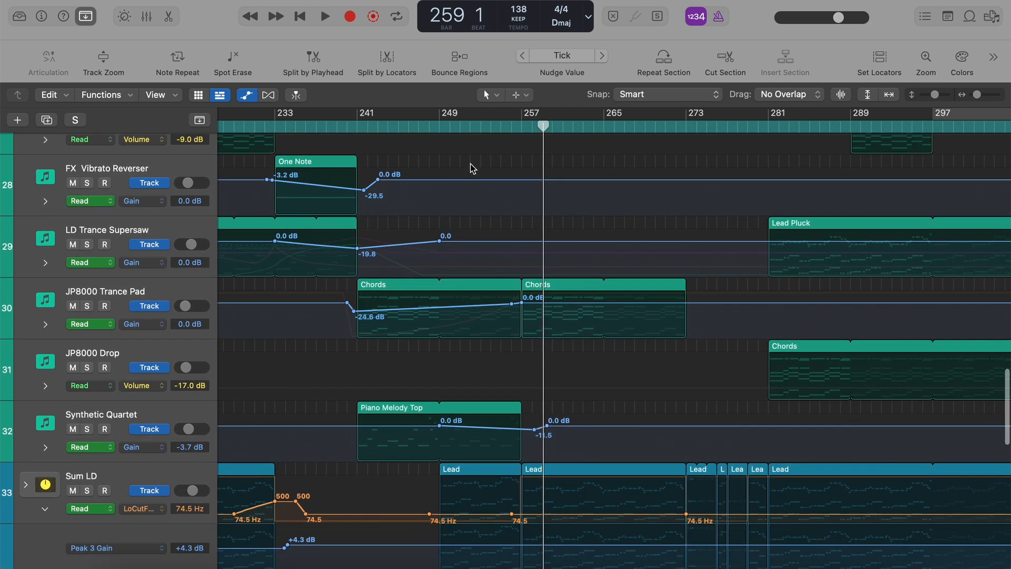
Solo the JP8000 Trance Pad track, play it from bar 241, skip ahead to around bar 255 and unsolo it.
left_click(182, 297)
key("s")
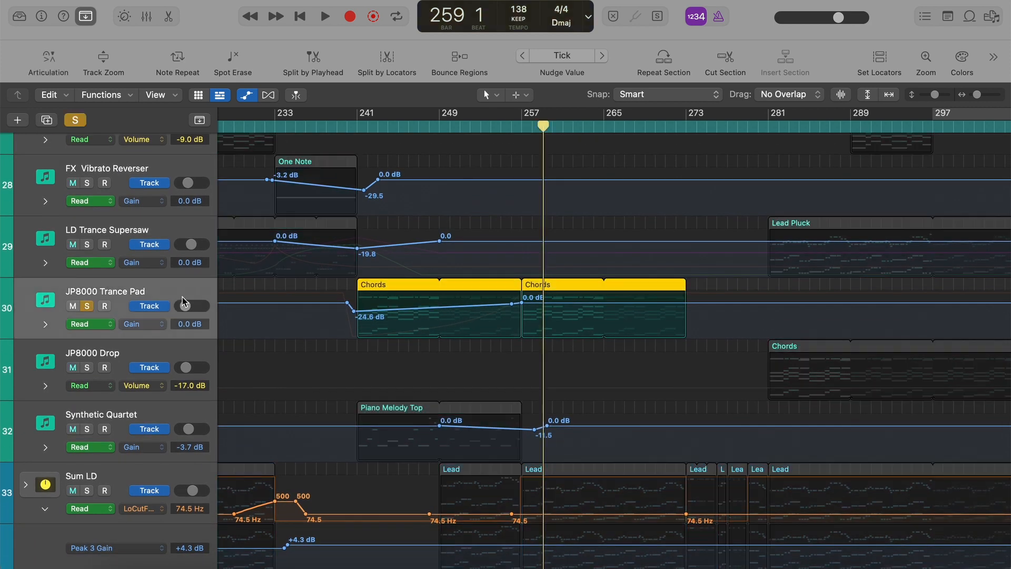
left_click(358, 127)
key("space")
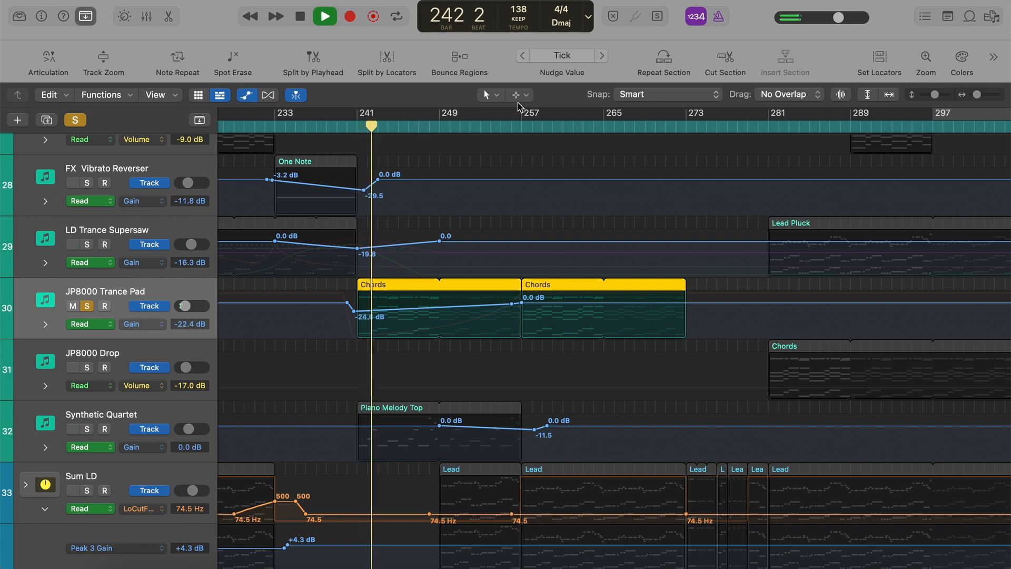
left_click(499, 126)
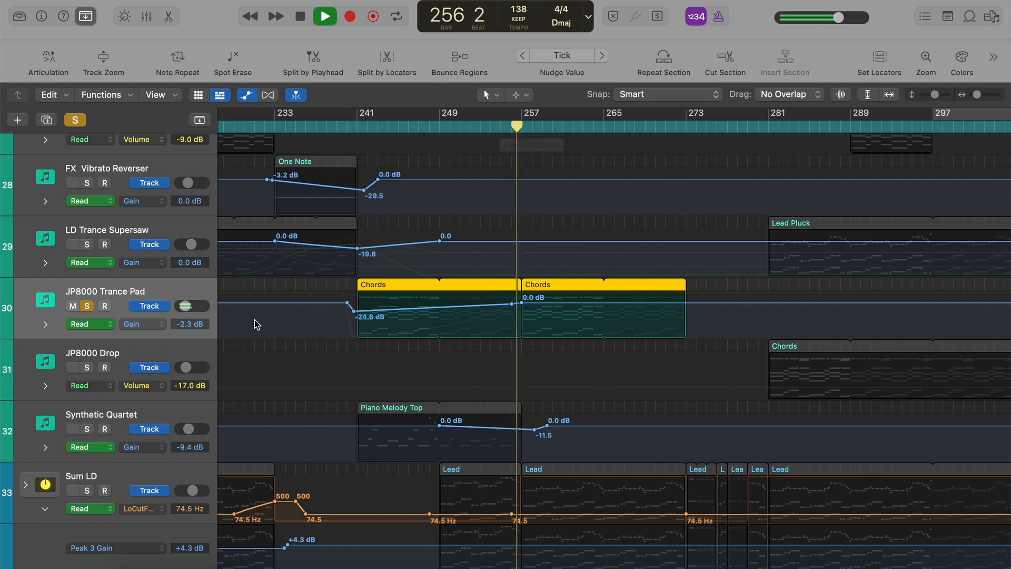
key("s")
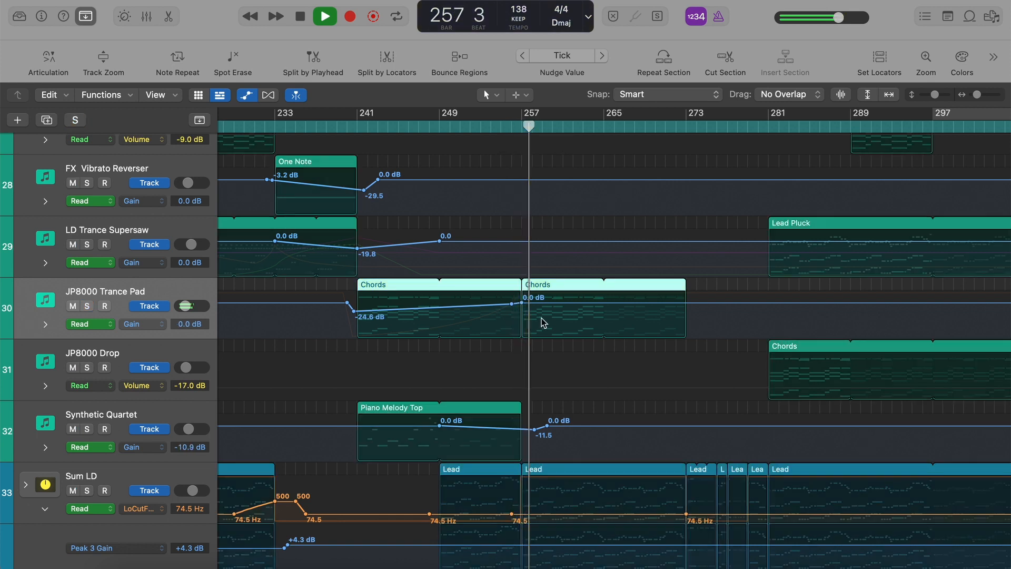
Stop playback, hide the automation and play the full arrangement from bar 256.
key("space")
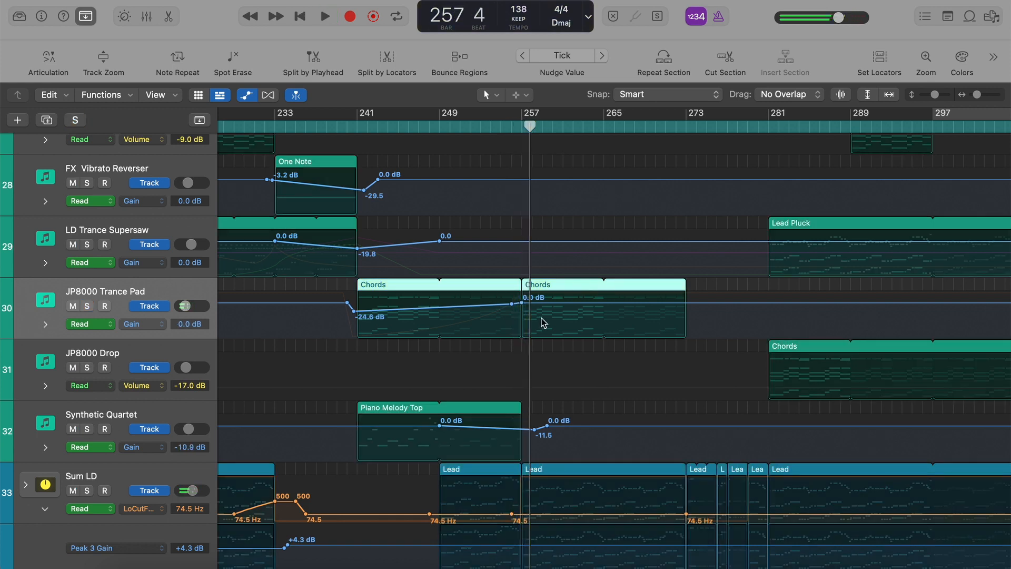
key("a")
left_click(514, 128)
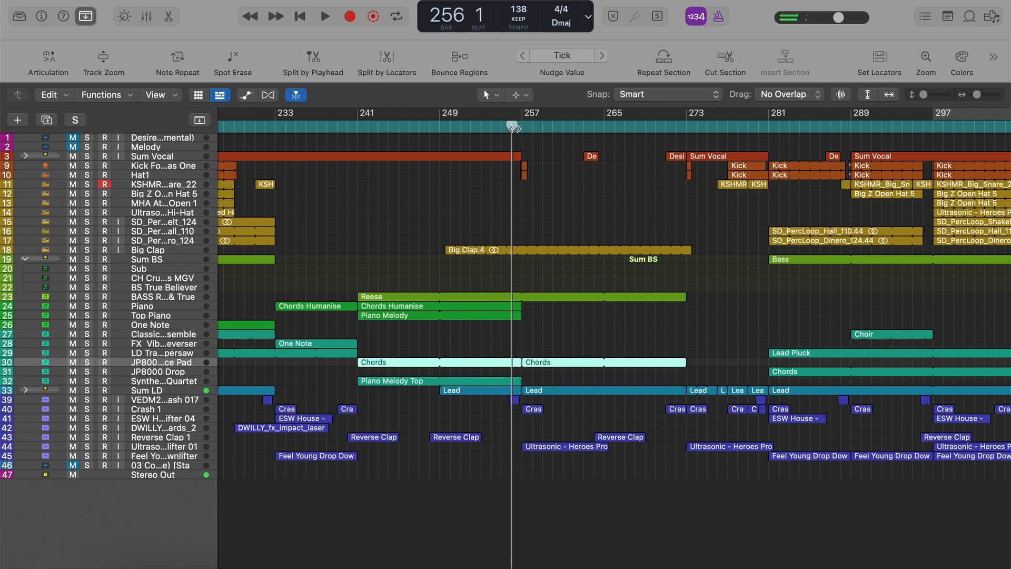
key("space")
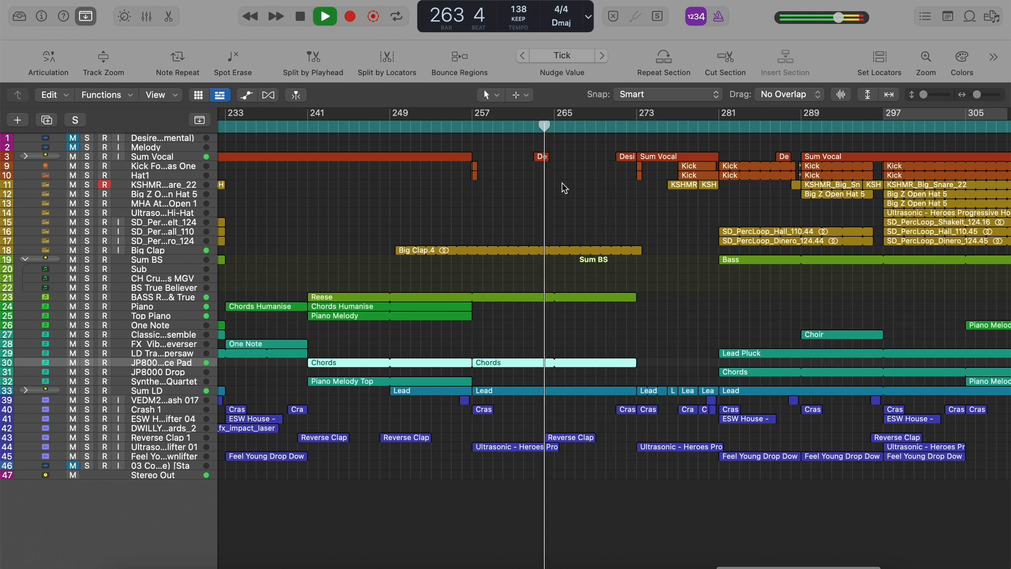
scroll(562, 183, "right", 2)
scroll(561, 183, "right", 4)
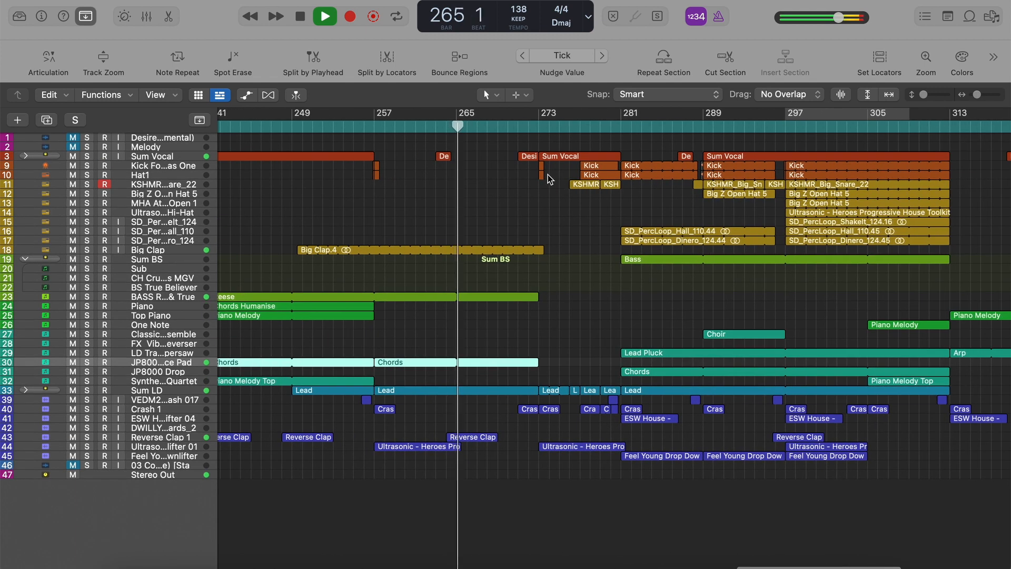
Skip ahead to around bar 271, play into the section starting at bar 273 and stop playback.
left_click(518, 125)
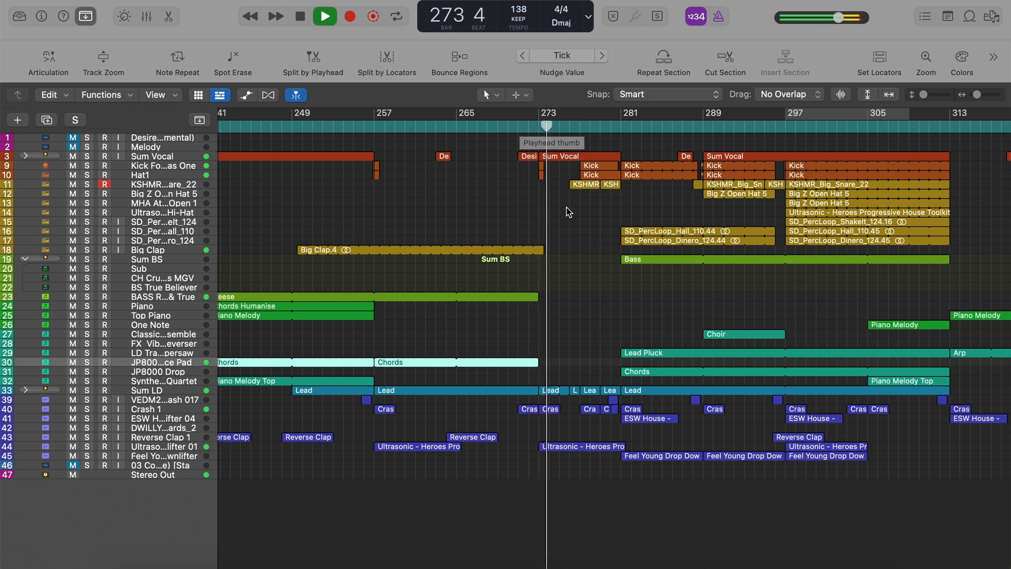
scroll(596, 281, "right", 3)
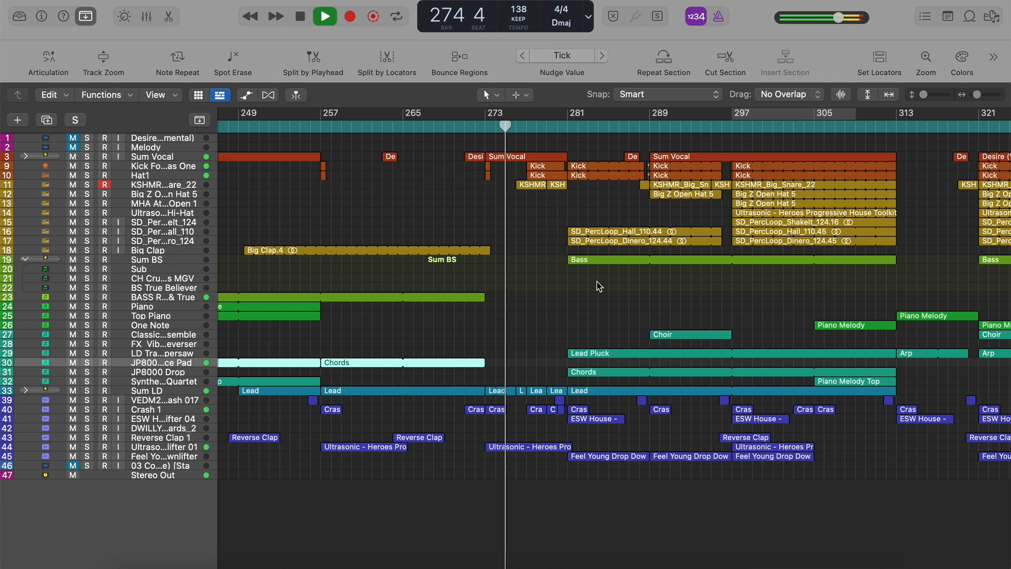
key("space")
key("a")
key("a")
scroll(518, 410, "left", 1)
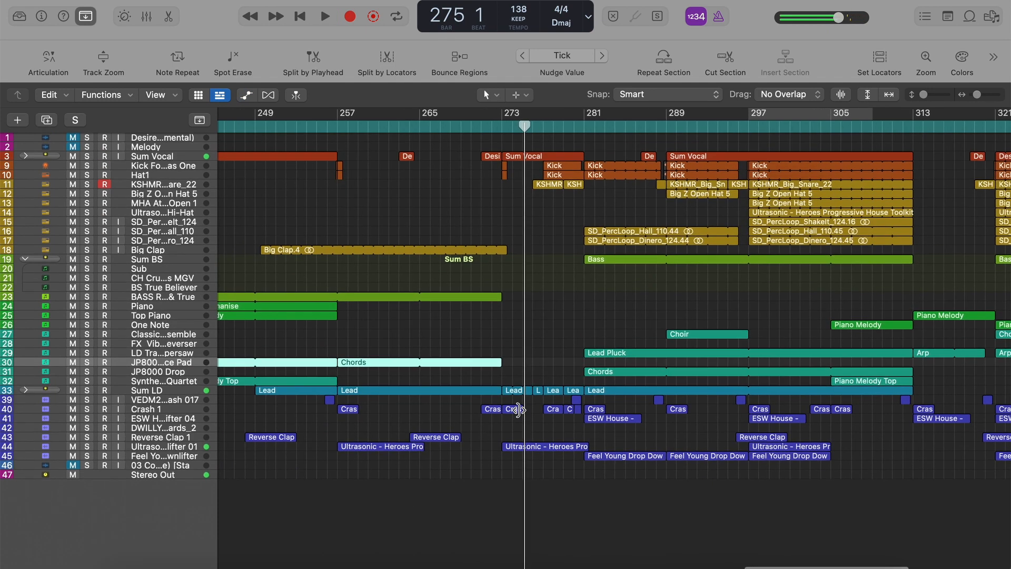
Solo the Sum LD track and play it from bar 275 with the track enlarged to view its Lead notes, then stop and clear the solo.
left_click(191, 390)
key("s")
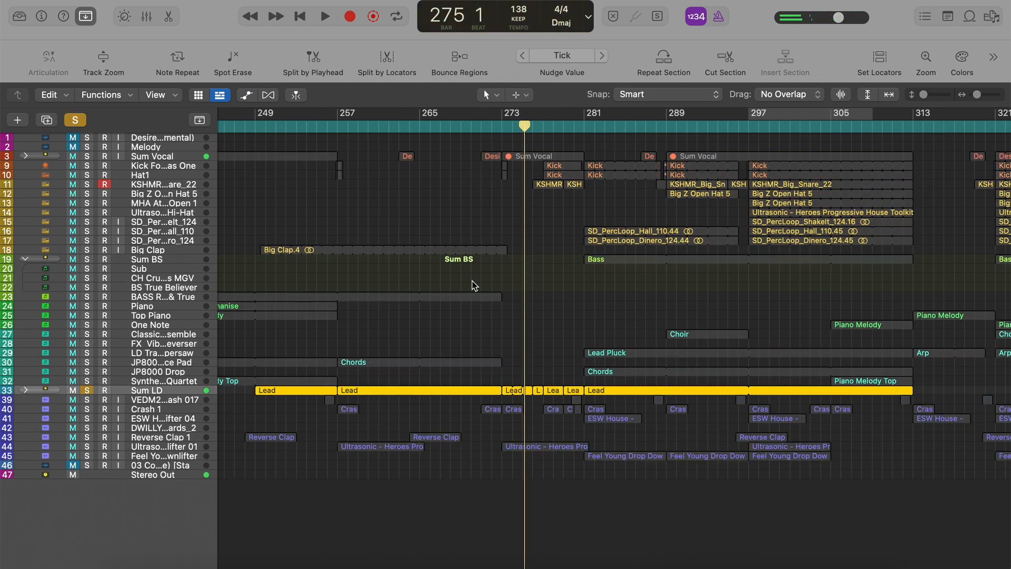
key("space")
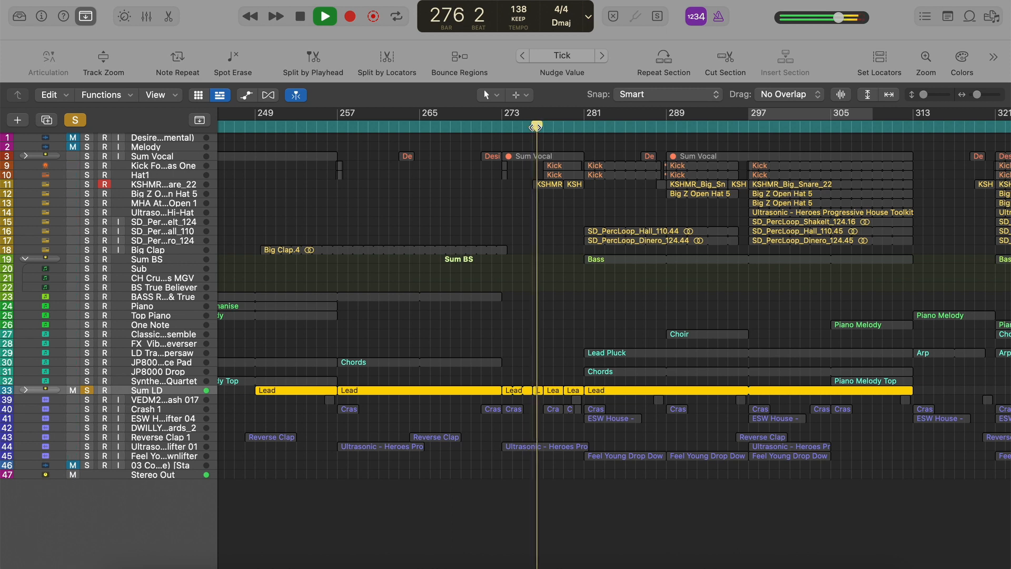
key("ctrl+z")
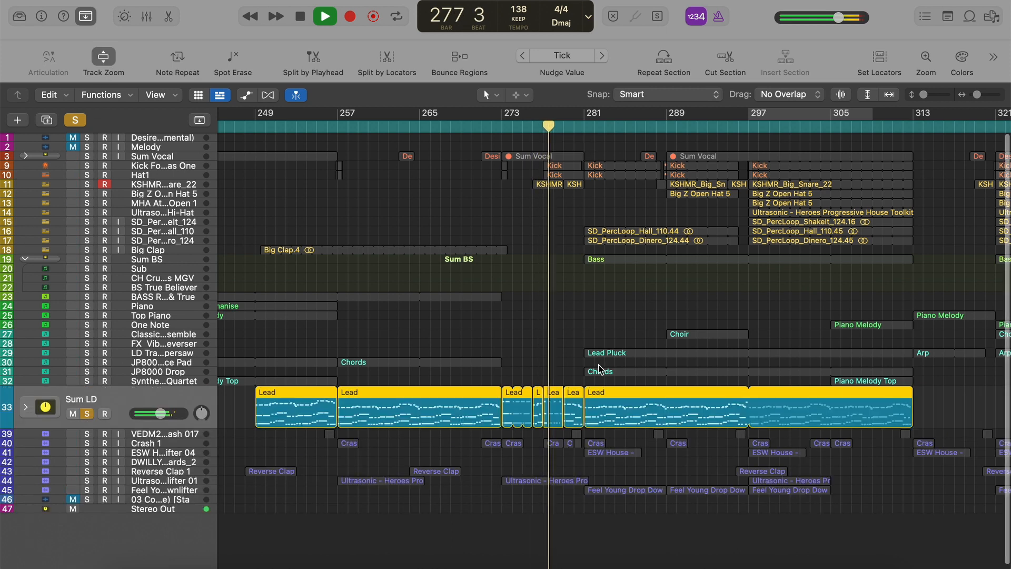
key("super+Right")
key("super+Right")
key("super+Left")
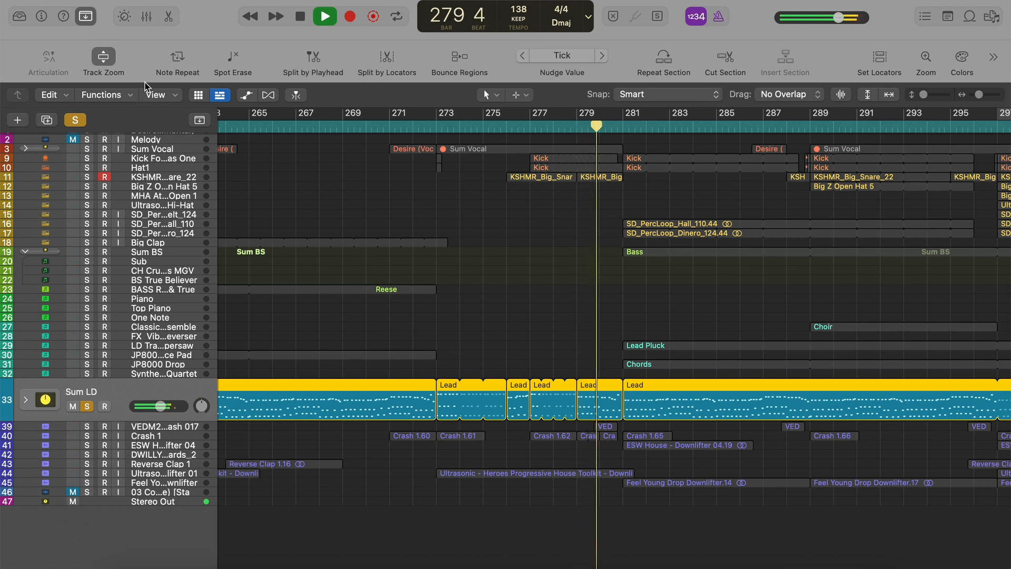
key("space")
left_click(75, 120)
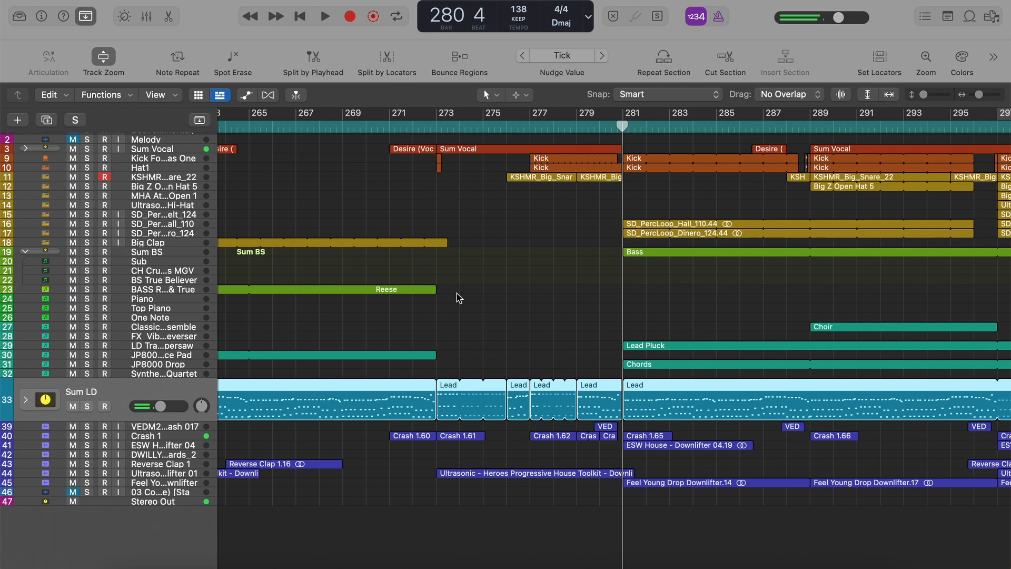
scroll(457, 293, "up", 1)
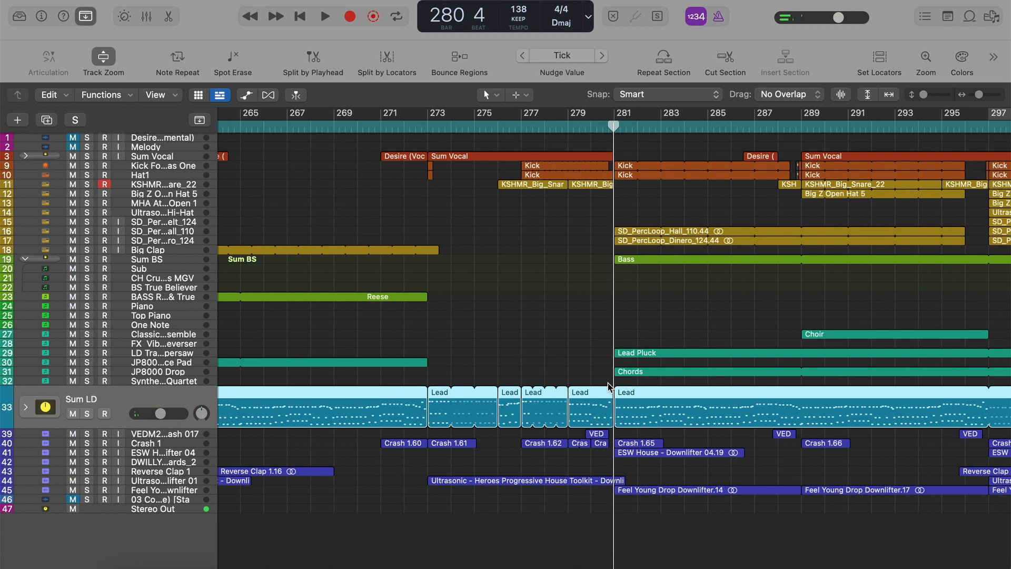
left_click(551, 356)
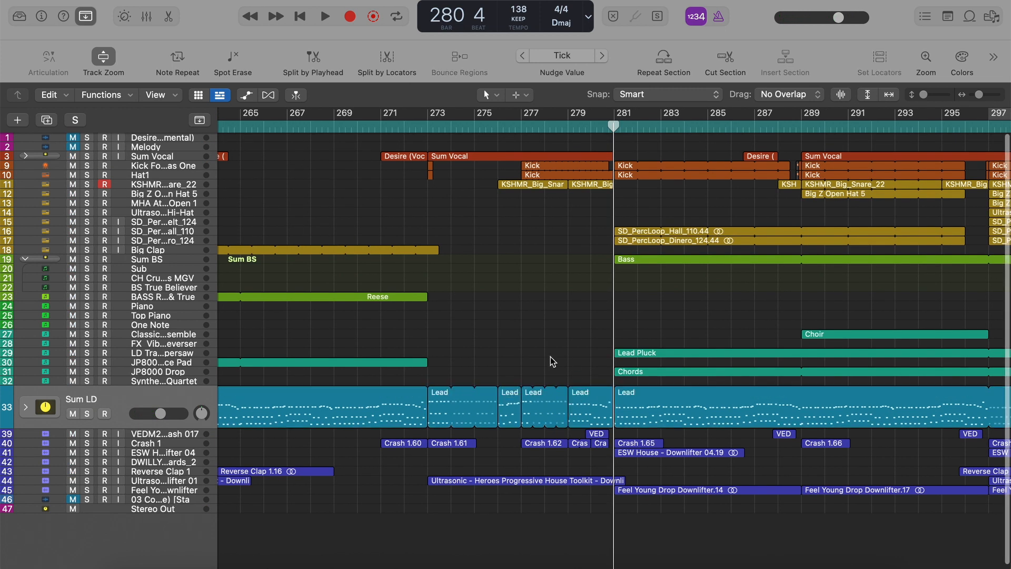
Solo the kick, Hat1 and KSHMR snare tracks, play them from bar 277 to bar 281 and clear the solos.
left_click(522, 122)
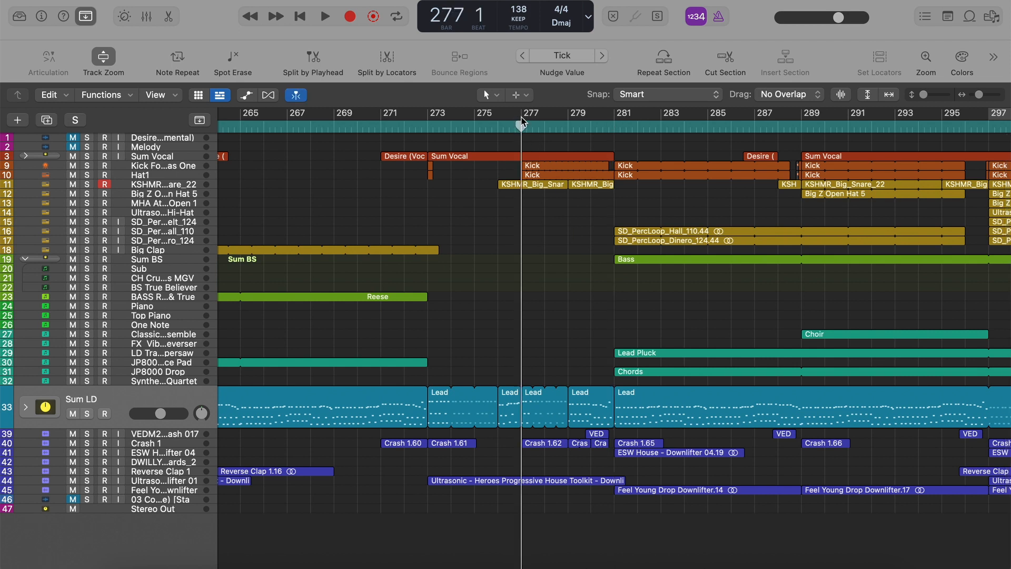
left_click_drag(87, 166, 87, 184)
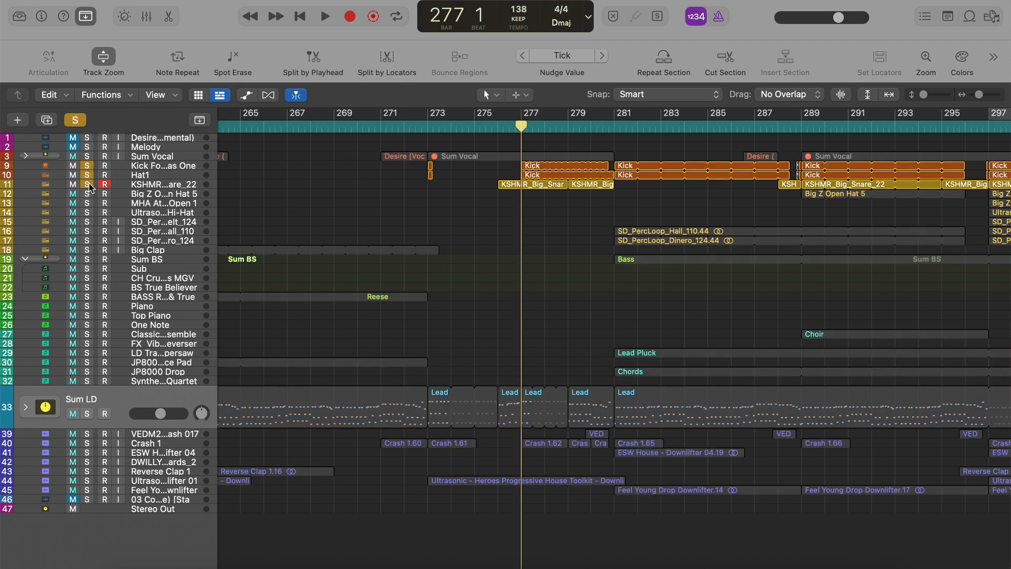
key("space")
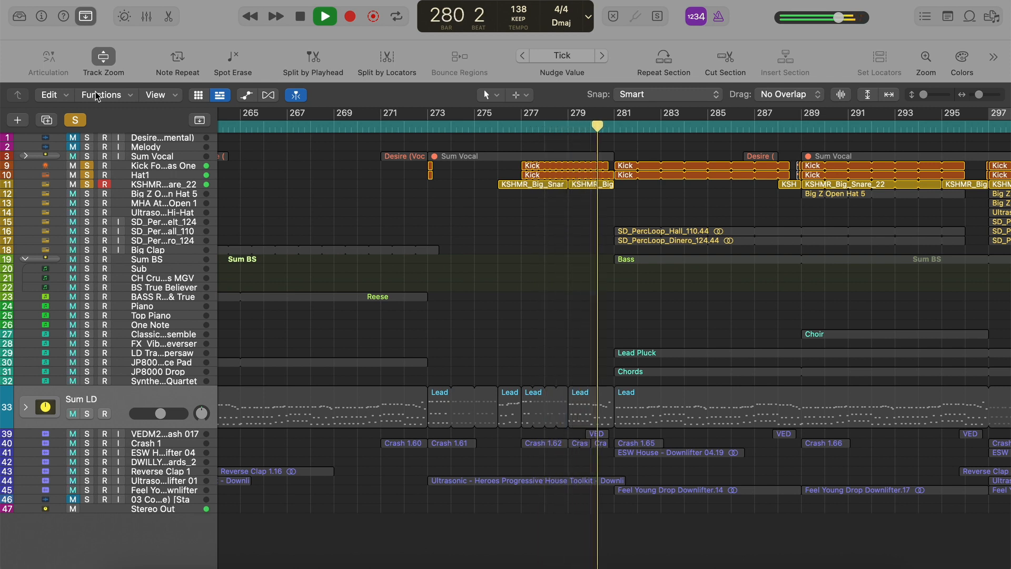
left_click(75, 121)
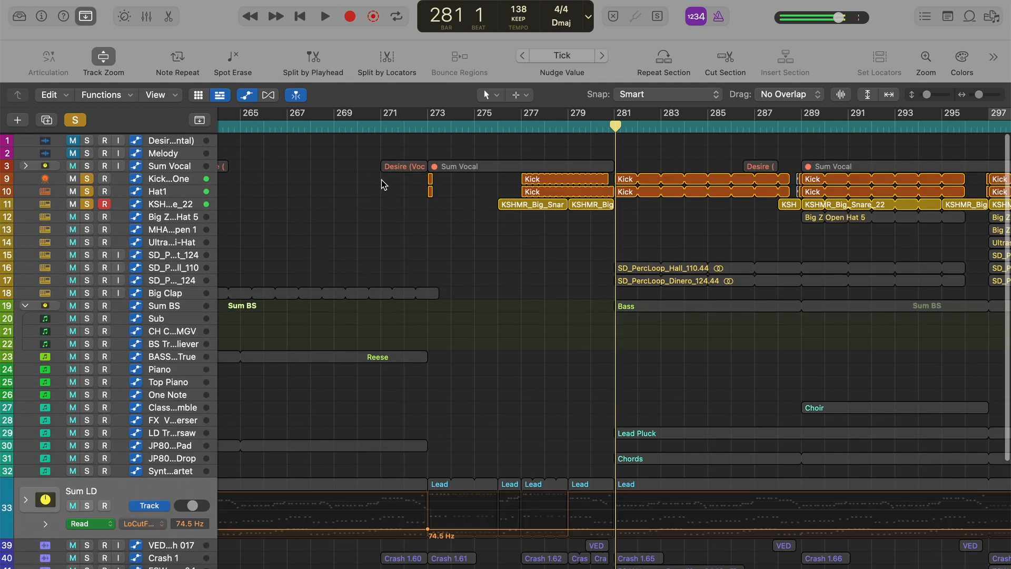
Return the Sum LD track to its normal height and show the automation on all tracks.
key("a")
key("a")
scroll(504, 221, "down", 5)
scroll(504, 222, "up", 5)
key("a")
key("a")
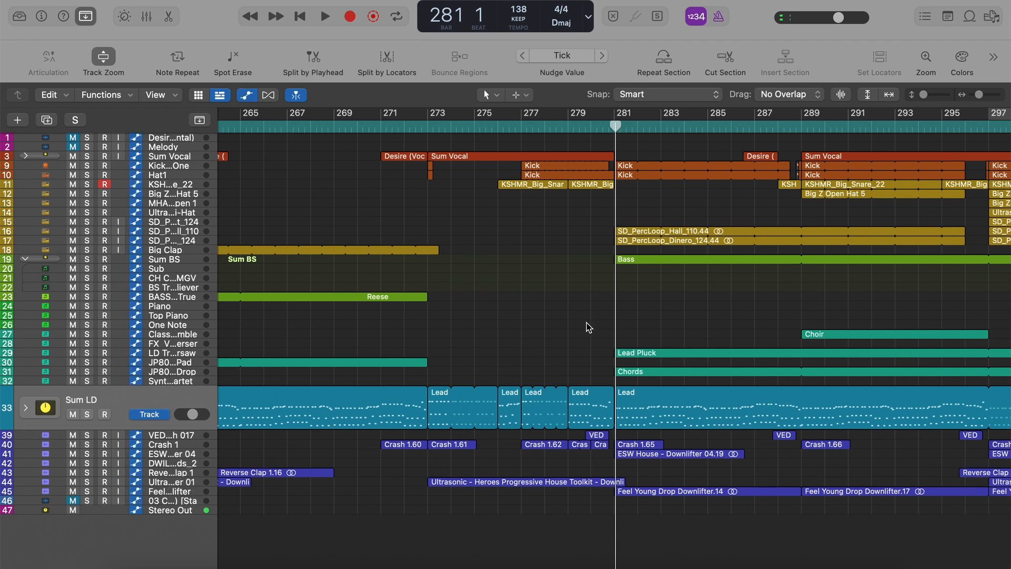
key("a")
left_click(104, 58)
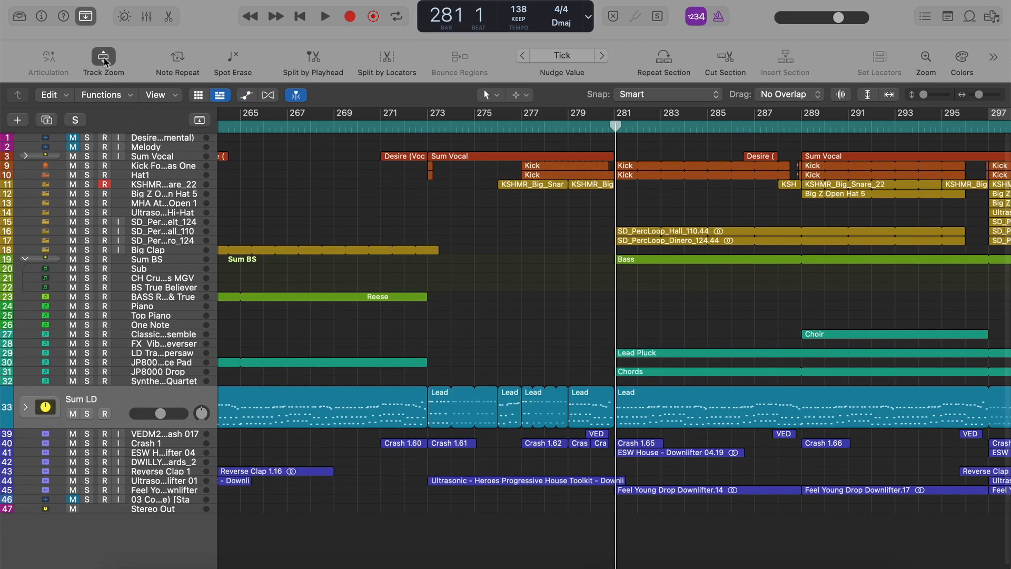
key("a")
scroll(441, 218, "up", 15)
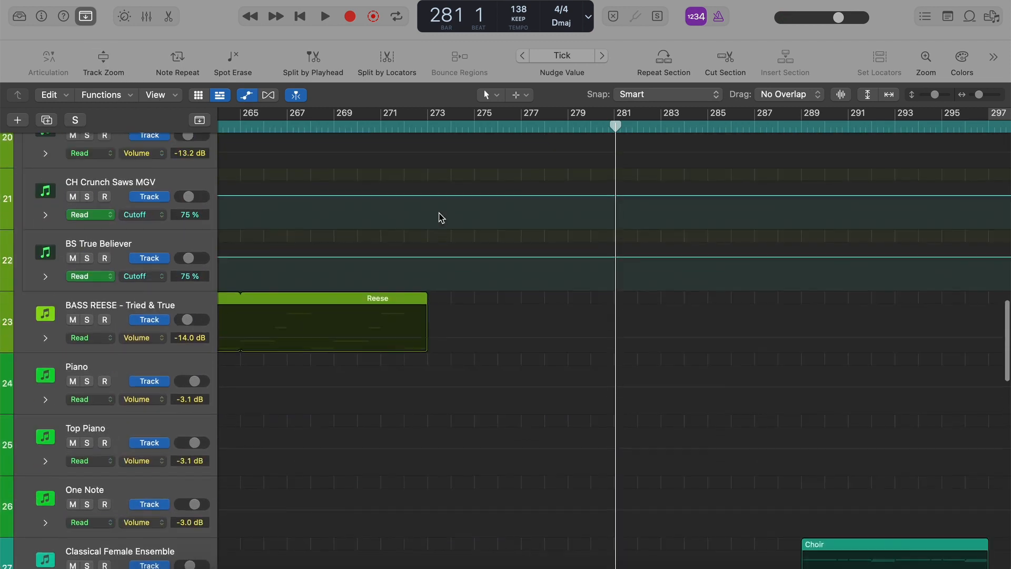
Examine the gain automation leading into bar 281 on the Kick Forever as One and Stereo Out tracks, then hide the automation.
scroll(442, 218, "up", 7)
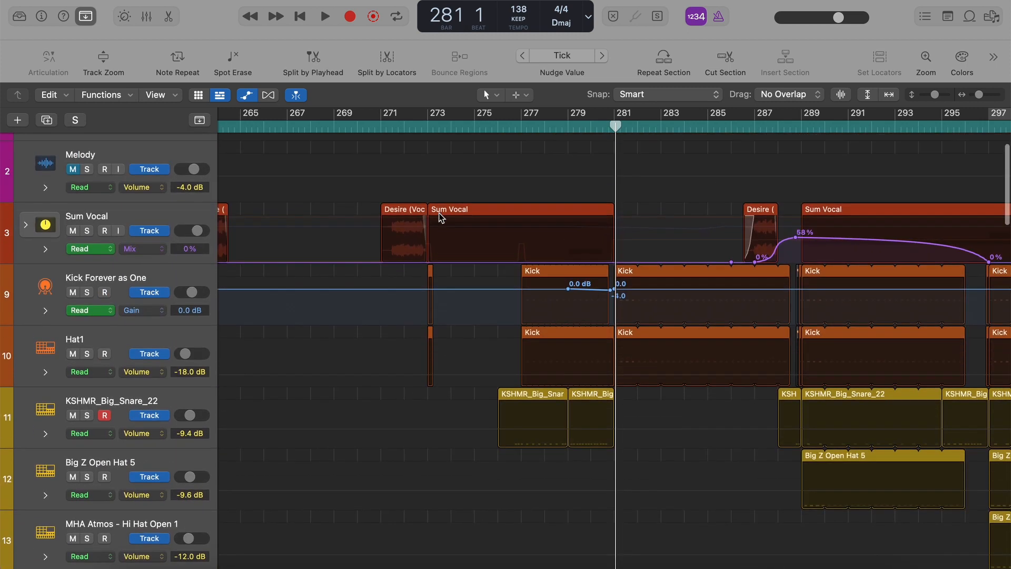
key("super+Right")
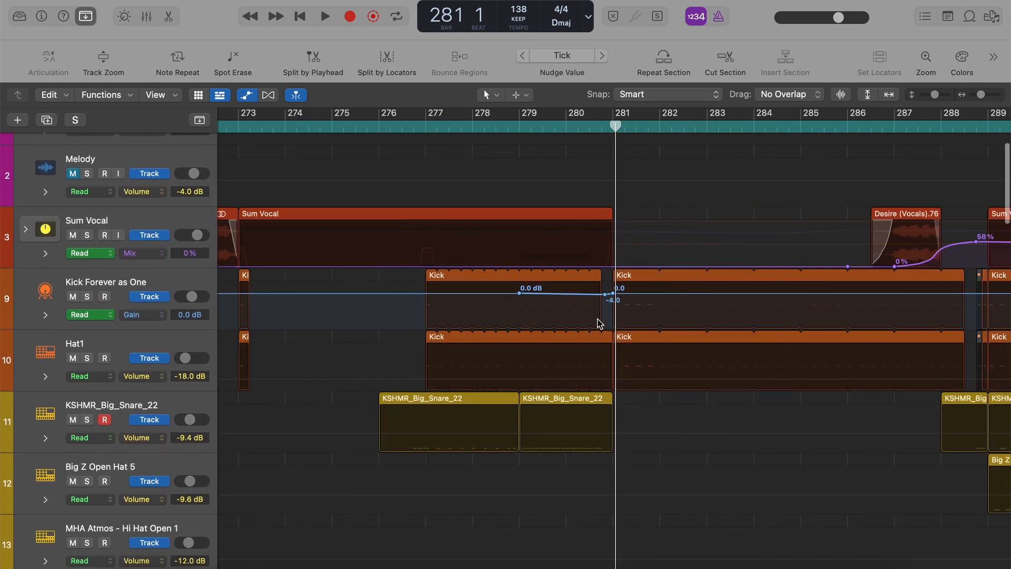
key("super+Left")
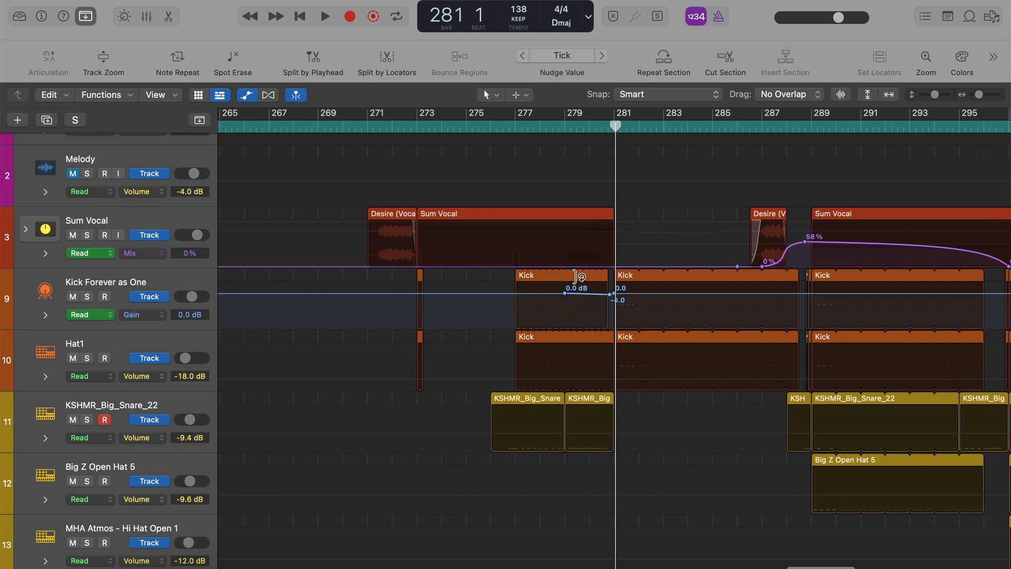
scroll(576, 276, "down", 2)
scroll(576, 277, "down", 20)
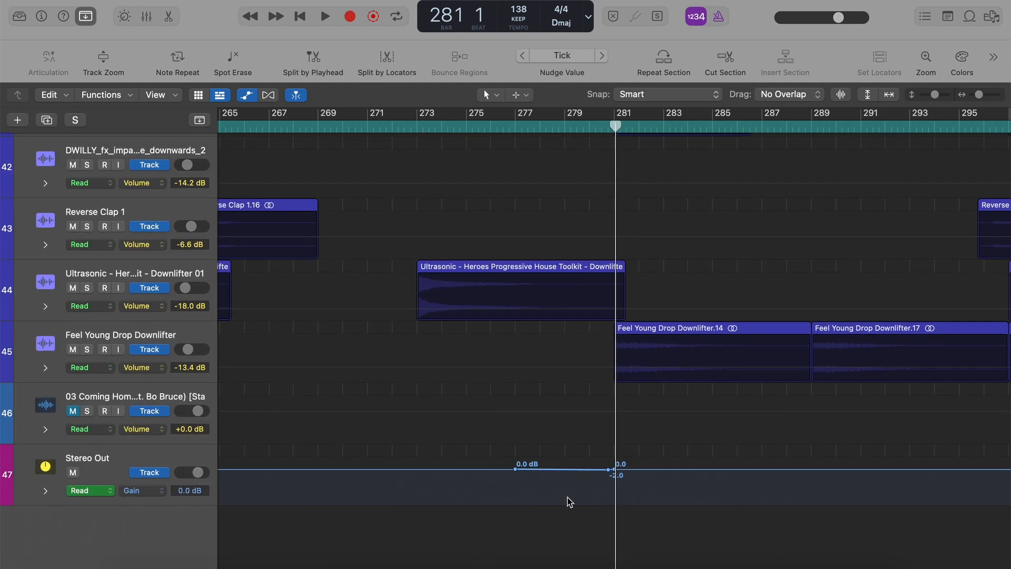
left_click(185, 456)
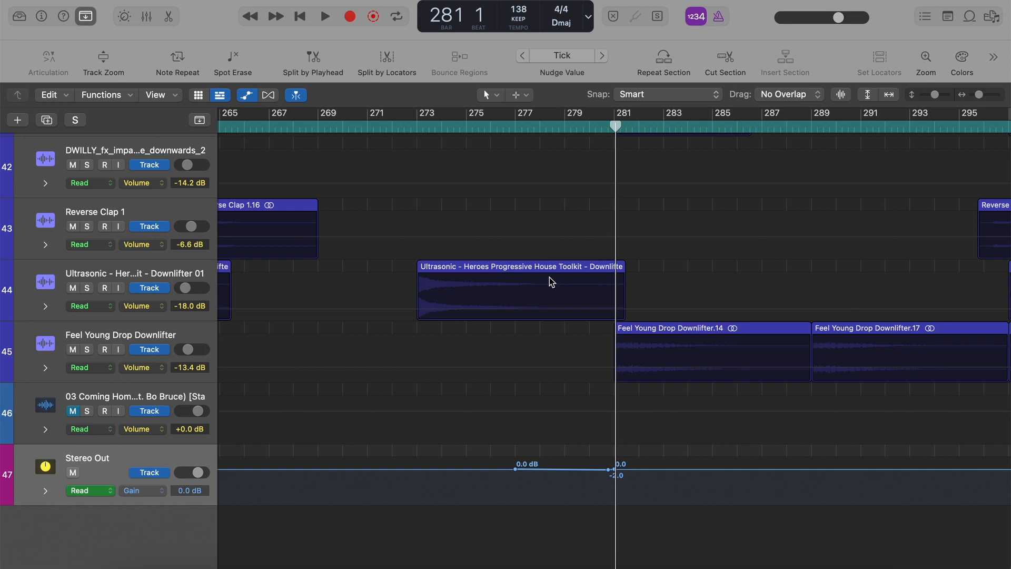
key("a")
key("super+Left")
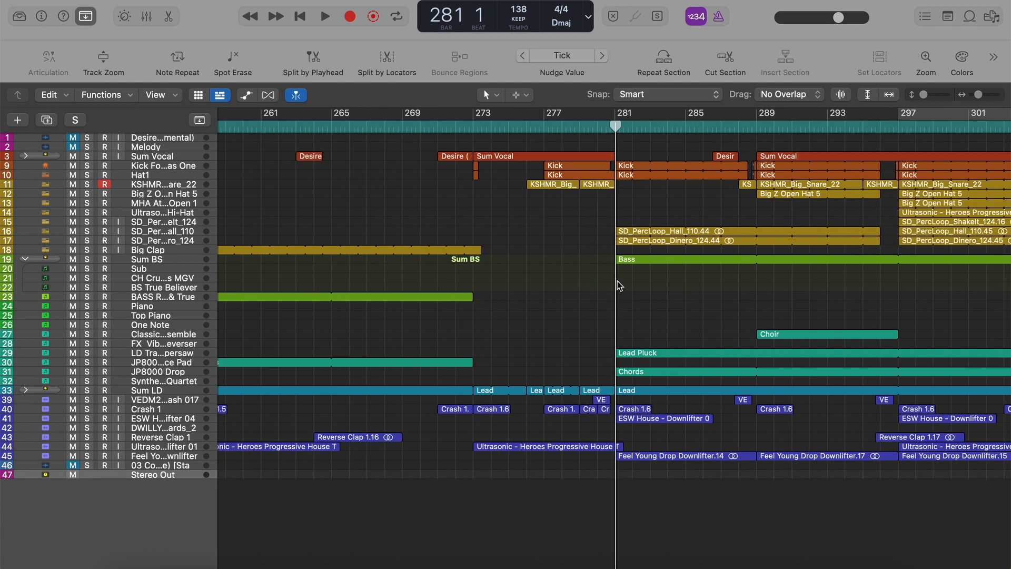
Play from bar 280 to bar 291, briefly enlarging the LD Trance Supersaw track to view its Lead Pluck notes, and stop playback.
scroll(583, 185, "right", 3)
key("space")
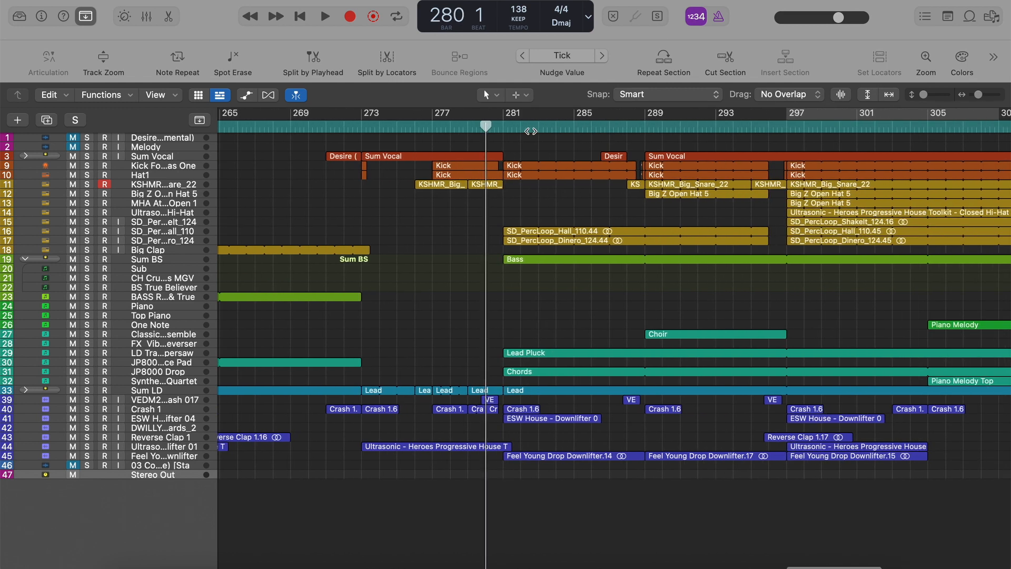
key("super+Left")
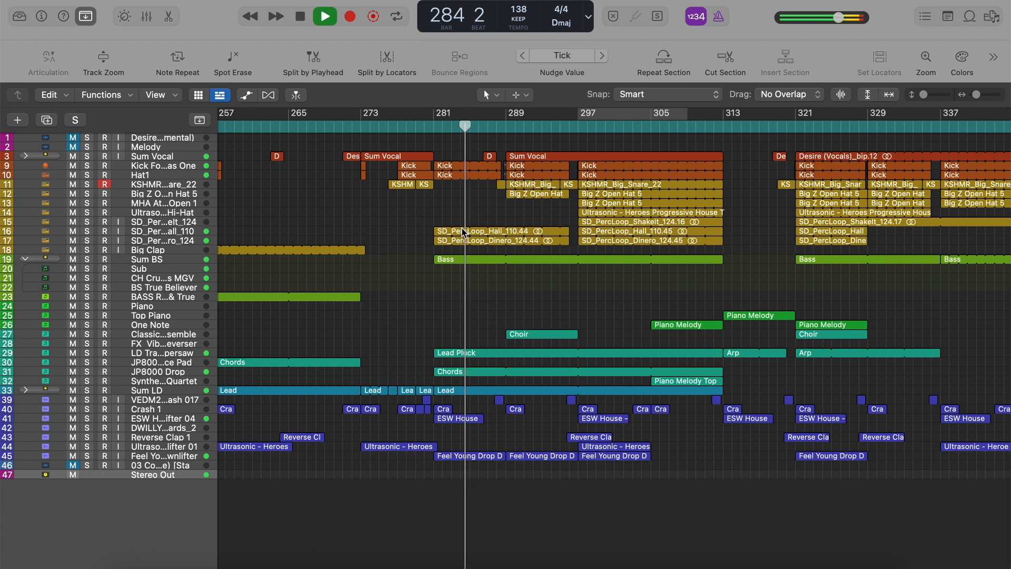
left_click(480, 355)
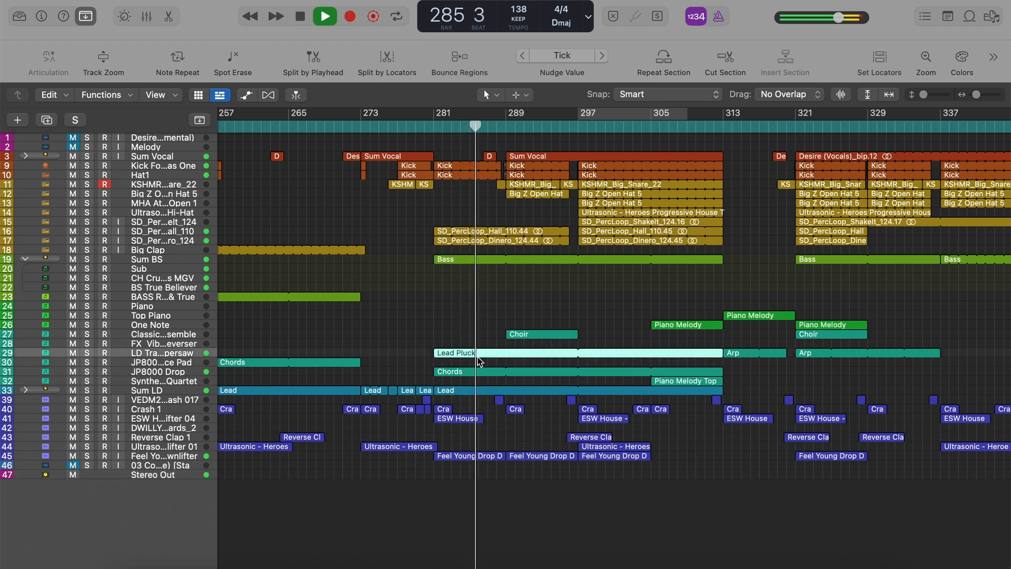
left_click(109, 61)
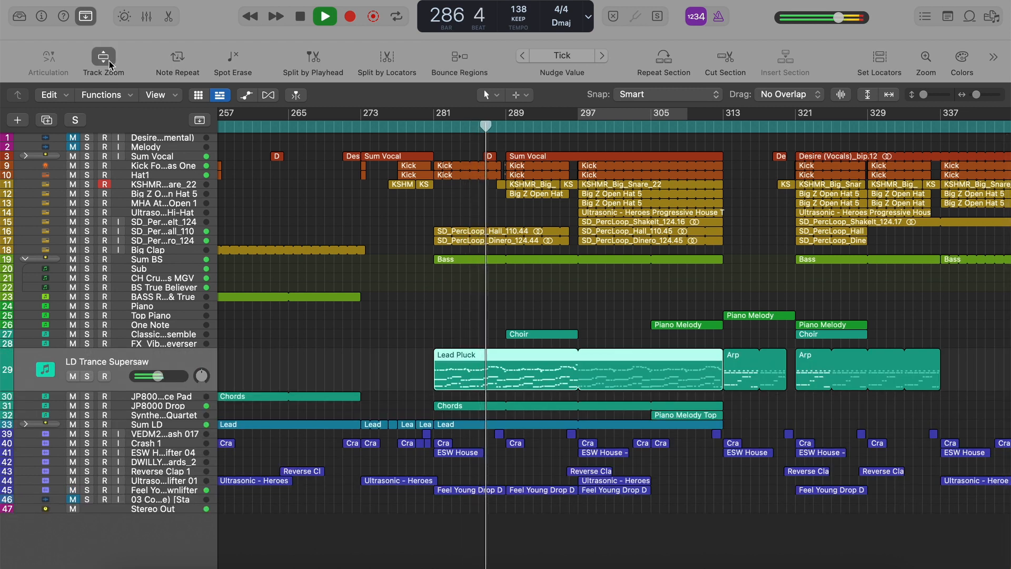
left_click(109, 61)
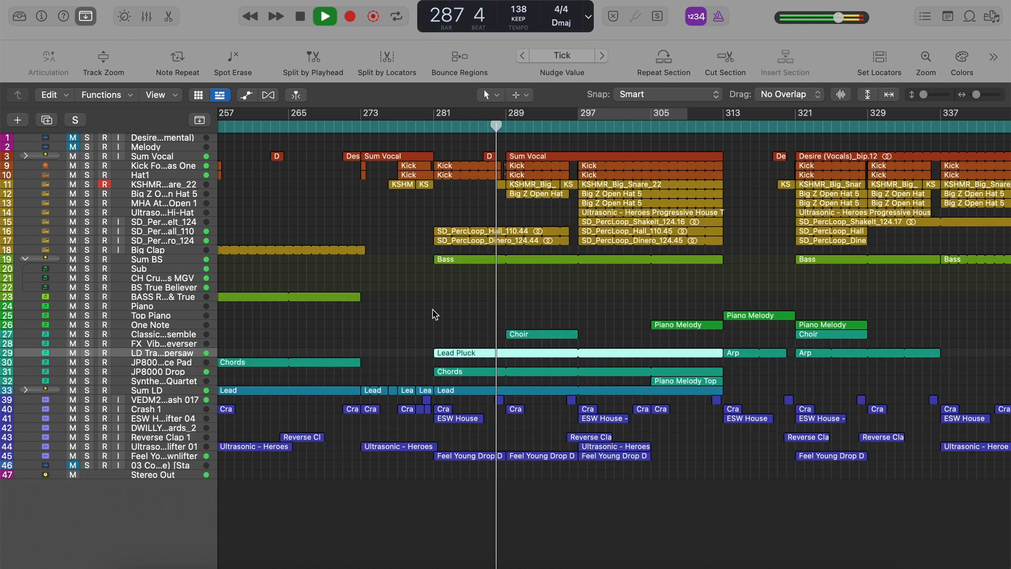
left_click(435, 314)
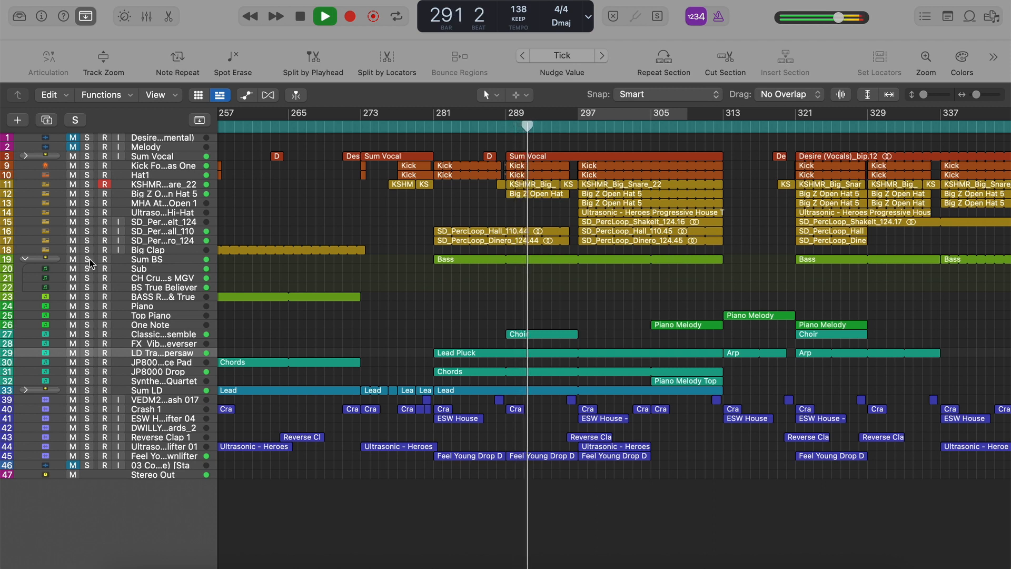
key("space")
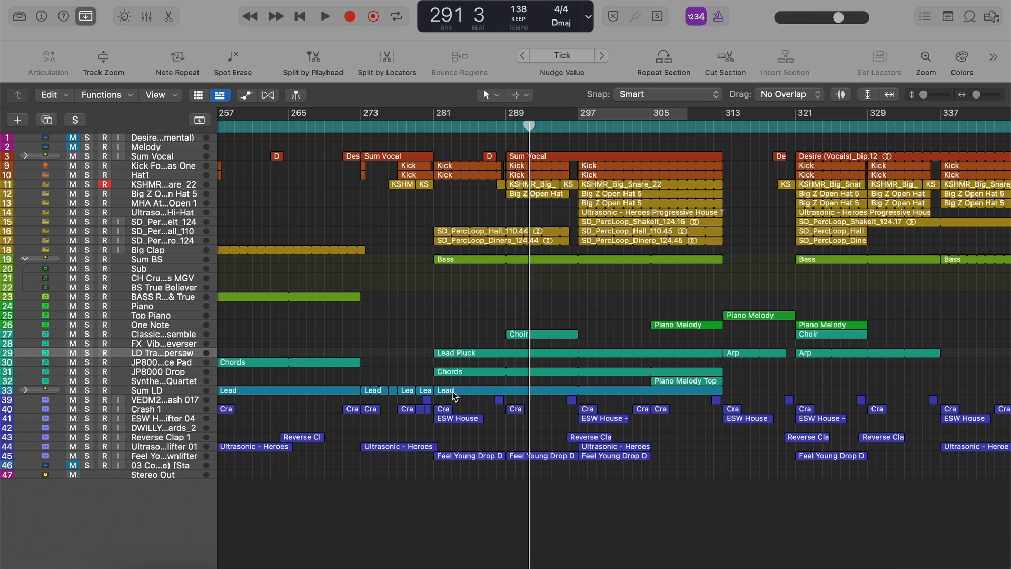
Show the Sum LD track's channel strip and inspect its Channel EQ curve, then close the plug-in.
left_click(181, 390)
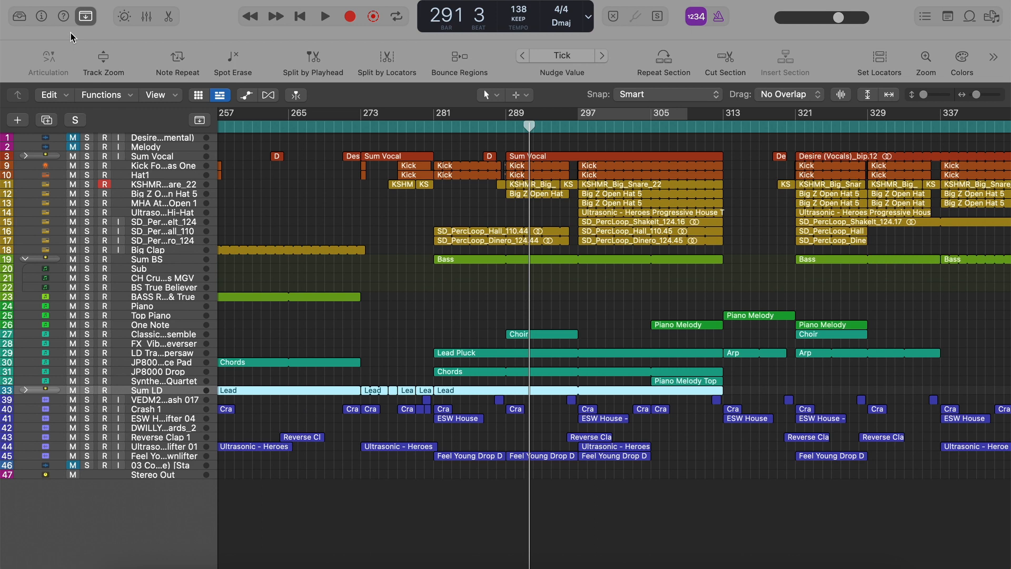
left_click(41, 17)
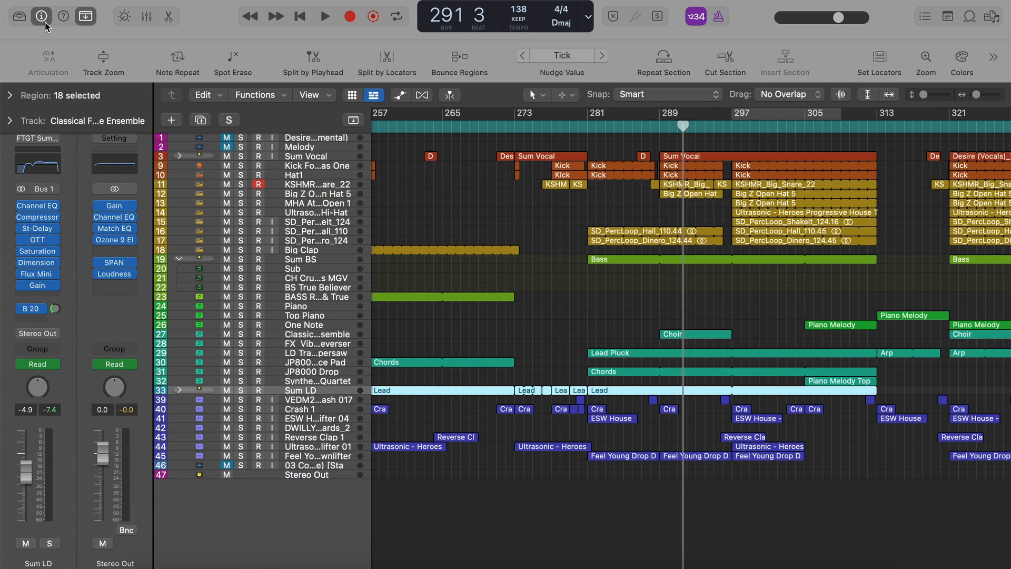
left_click(37, 167)
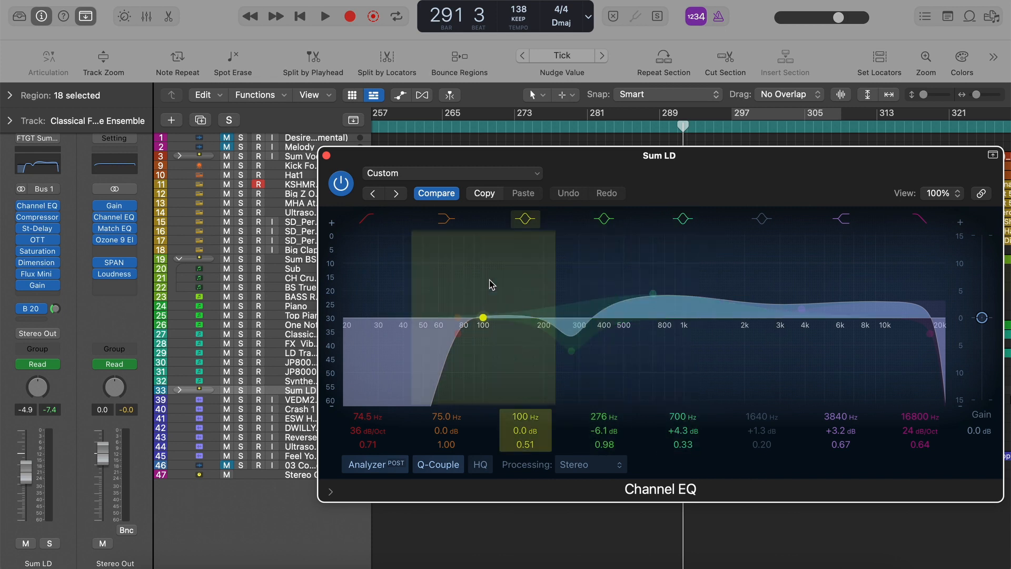
left_click(327, 156)
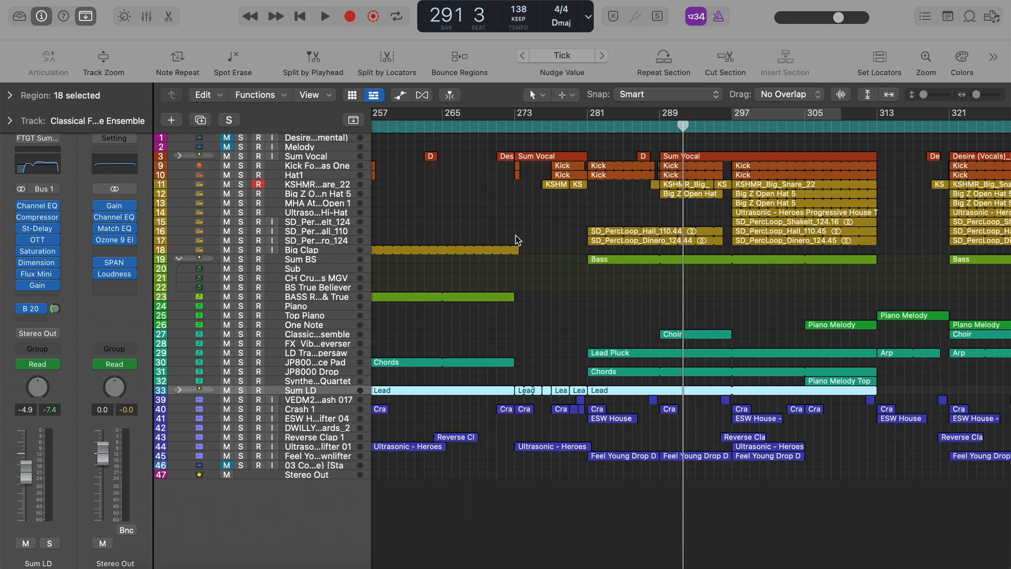
Inspect the OTT and Saturation Knob plug-ins on the Sum LD channel and close each one.
mouse_move(57, 278)
left_click(44, 242)
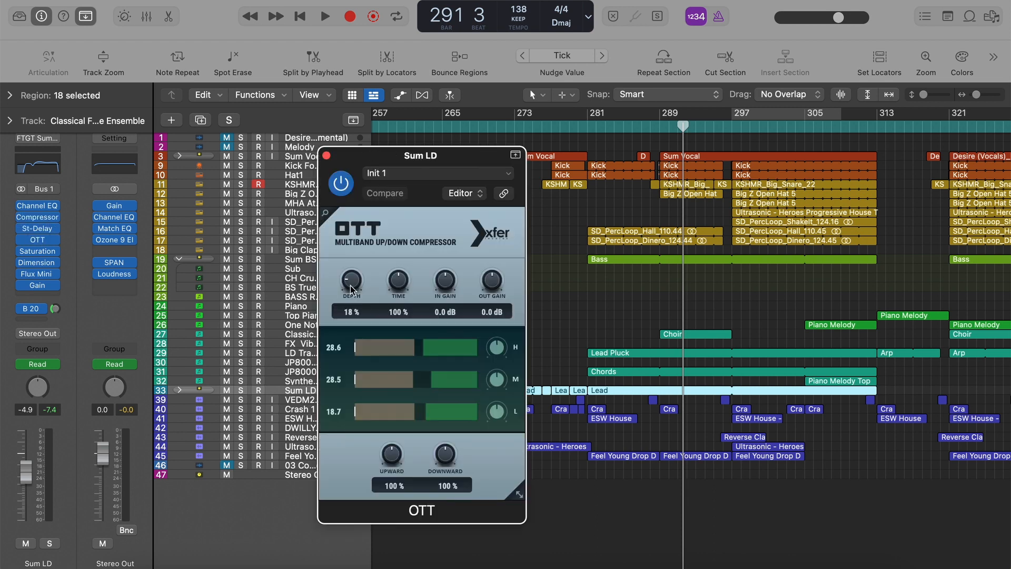
left_click(327, 156)
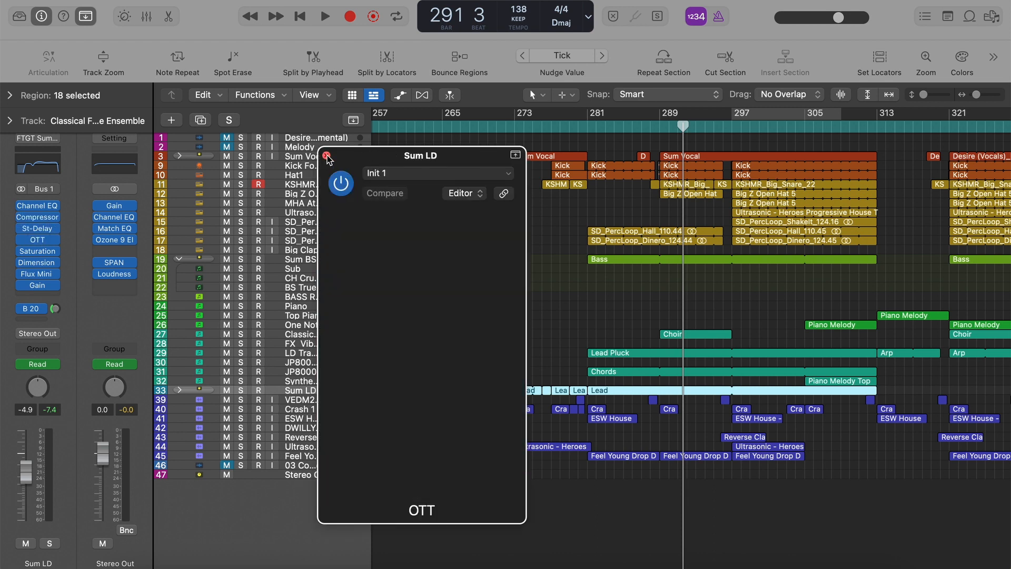
left_click(43, 252)
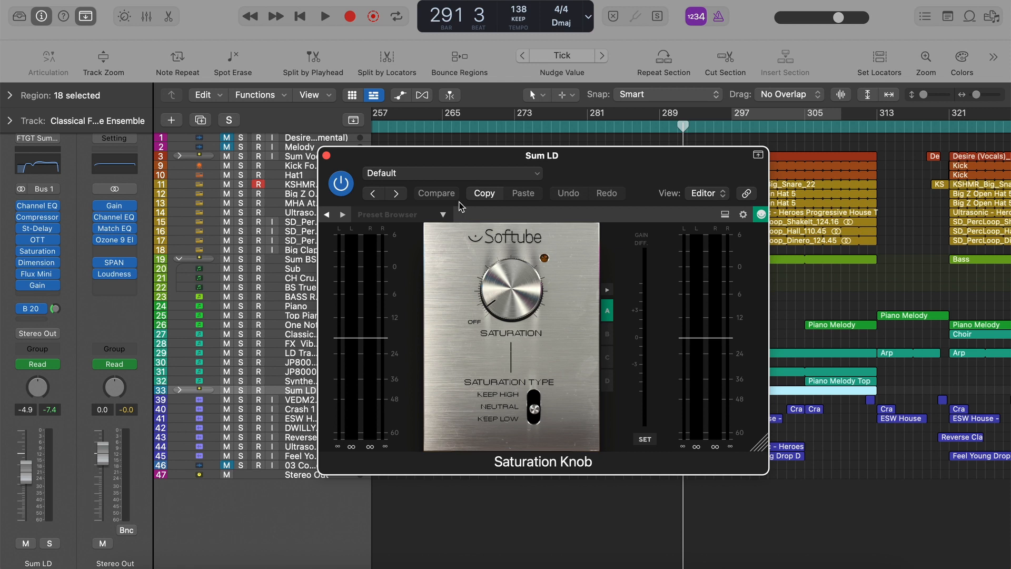
left_click(327, 156)
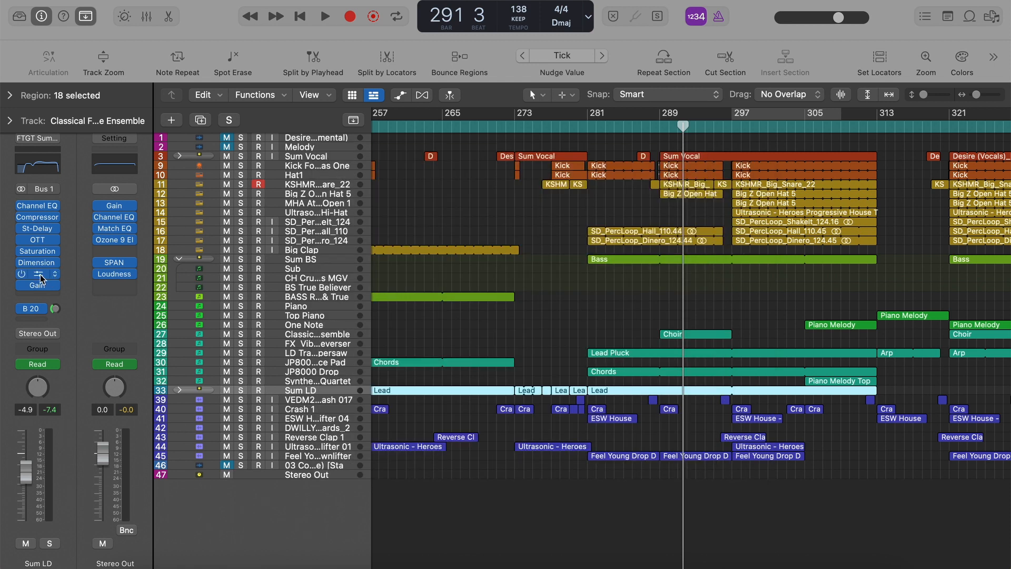
View the aux channel fed by Sum LD's bus 20 send, then hide the channel strips.
left_click(40, 311)
left_click(41, 311)
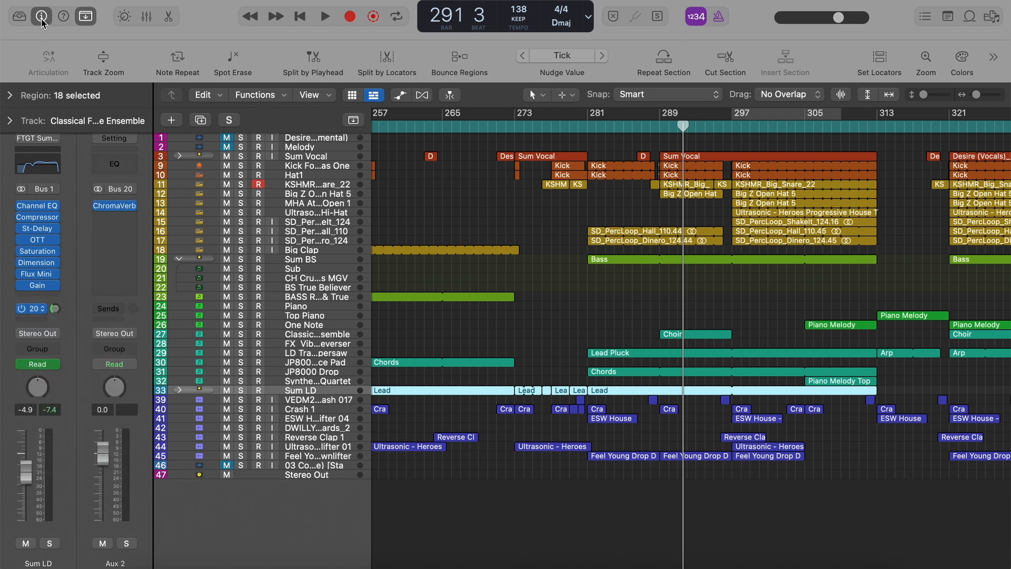
left_click(41, 16)
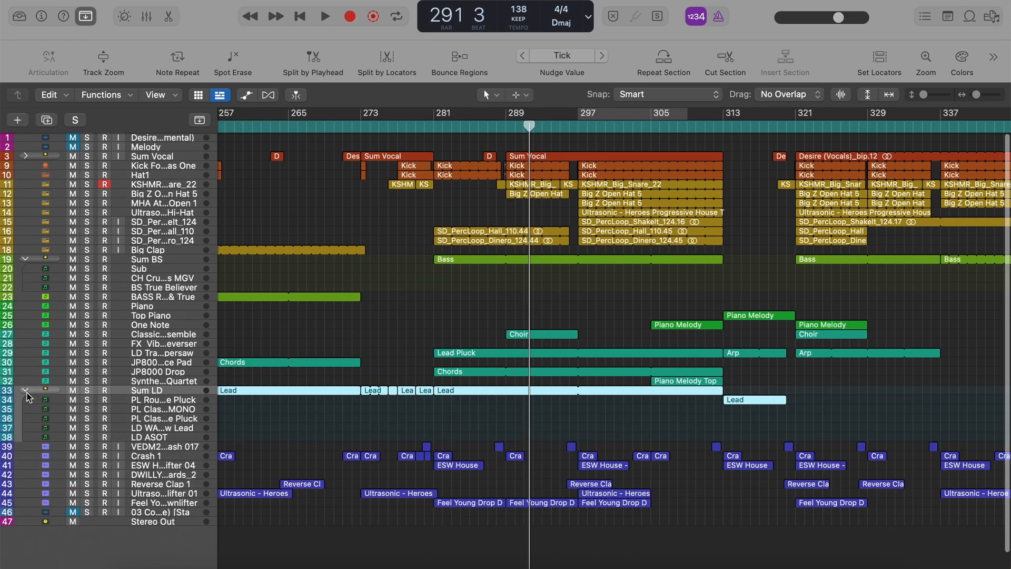
Expand the Sum LD stack and view its layers' channel strips, going from PL Round Trance Pluck down to LD ASOT.
left_click(25, 390)
left_click(170, 386)
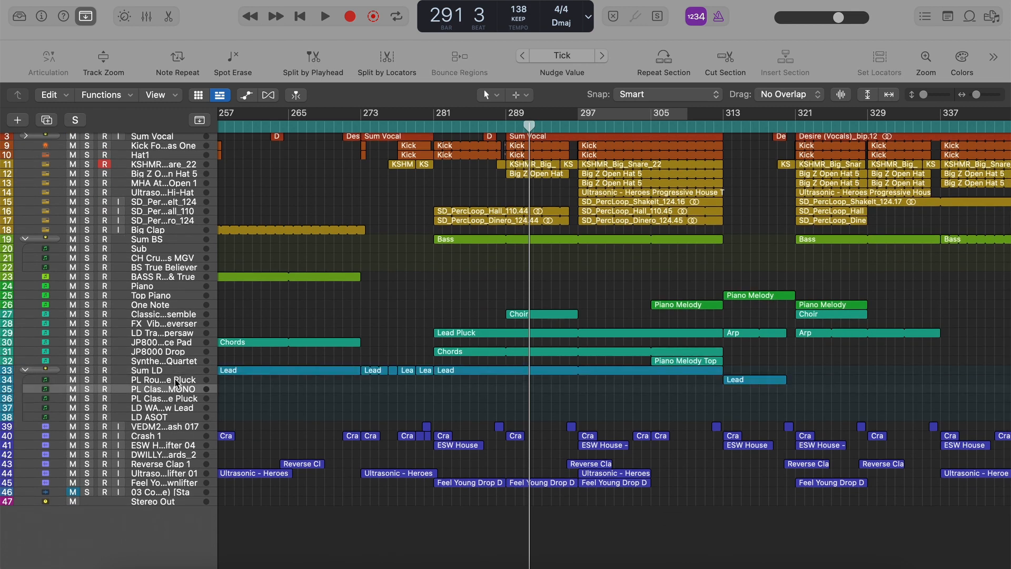
left_click(167, 380)
left_click(41, 17)
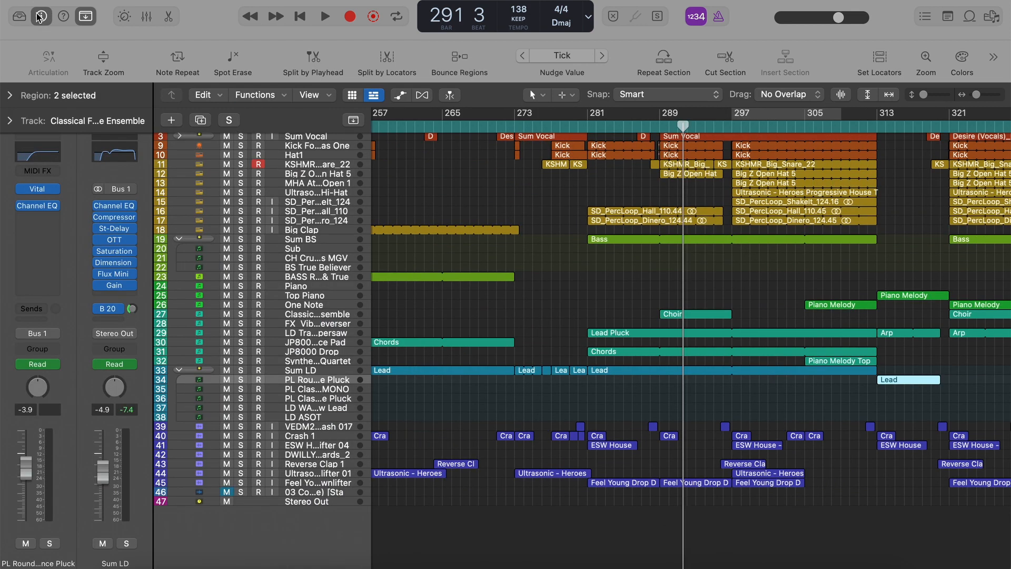
key("Down")
key("Down")
key("Down")
key("Down")
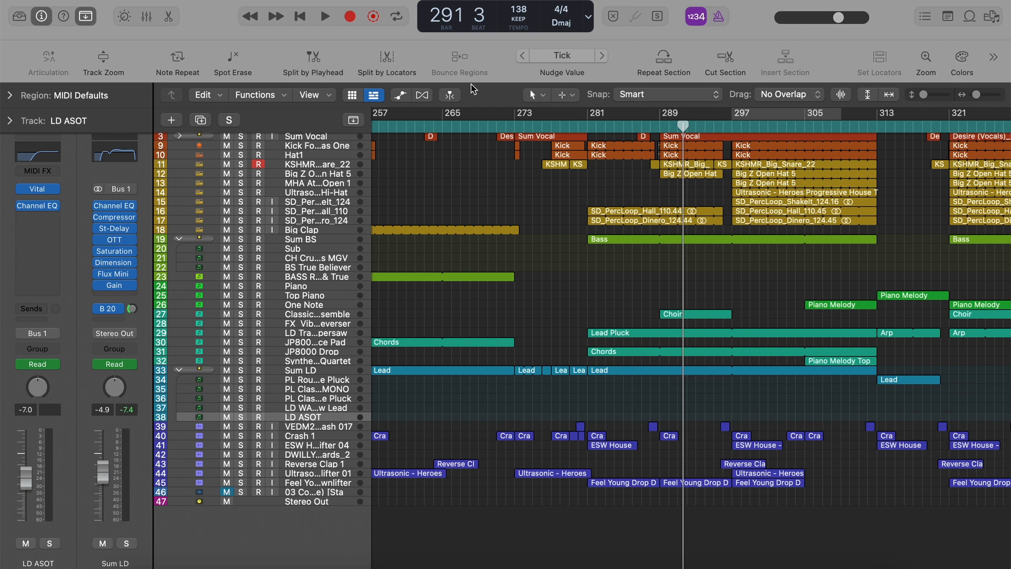
Play from bar 281 while soloing the Sum LD layers from LD ASOT upward, ending with the two uppermost pluck layers soloed together.
left_click(587, 127)
key("s")
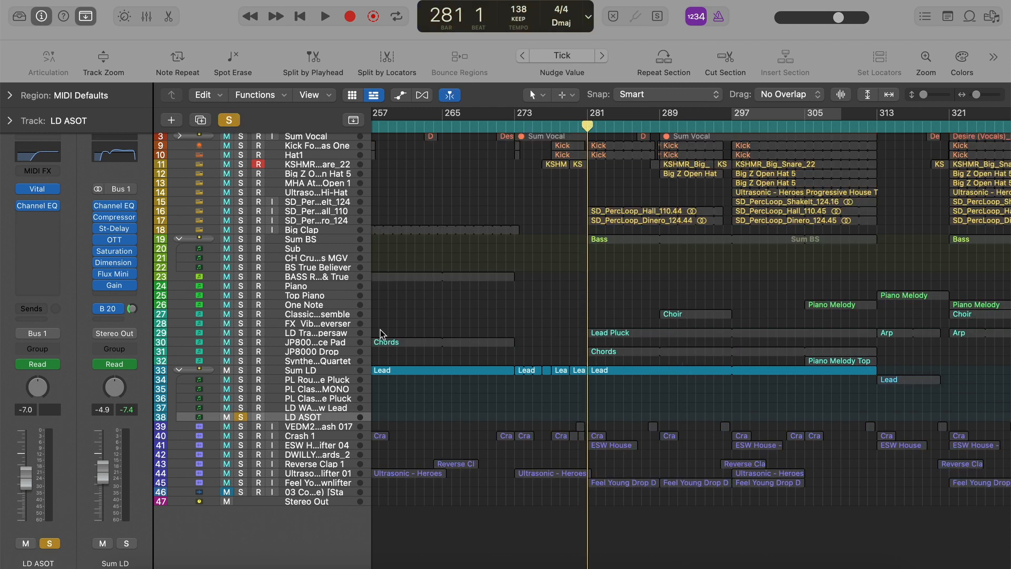
key("space")
left_click(240, 417)
left_click(241, 408)
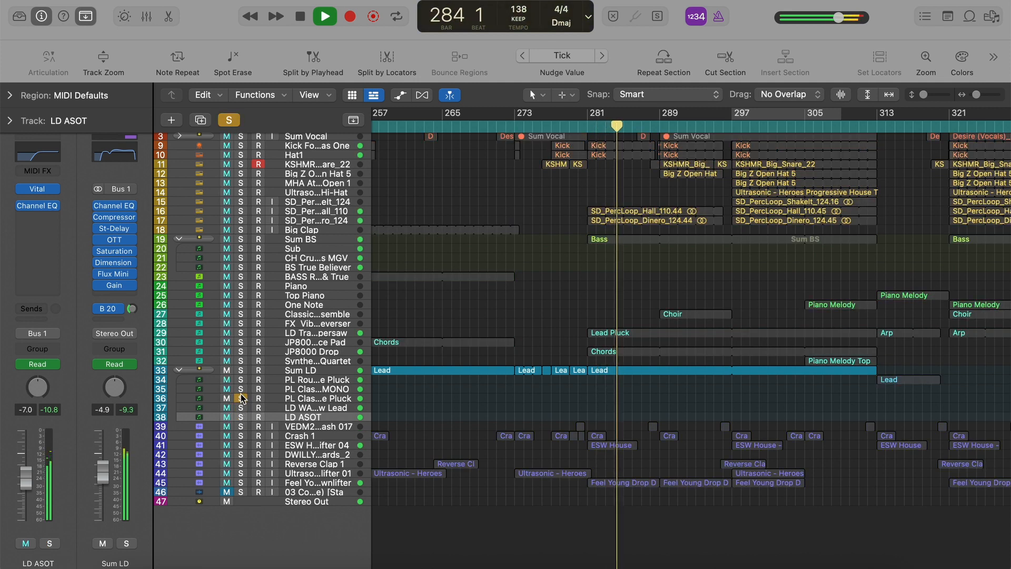
left_click(241, 408)
left_click(241, 390)
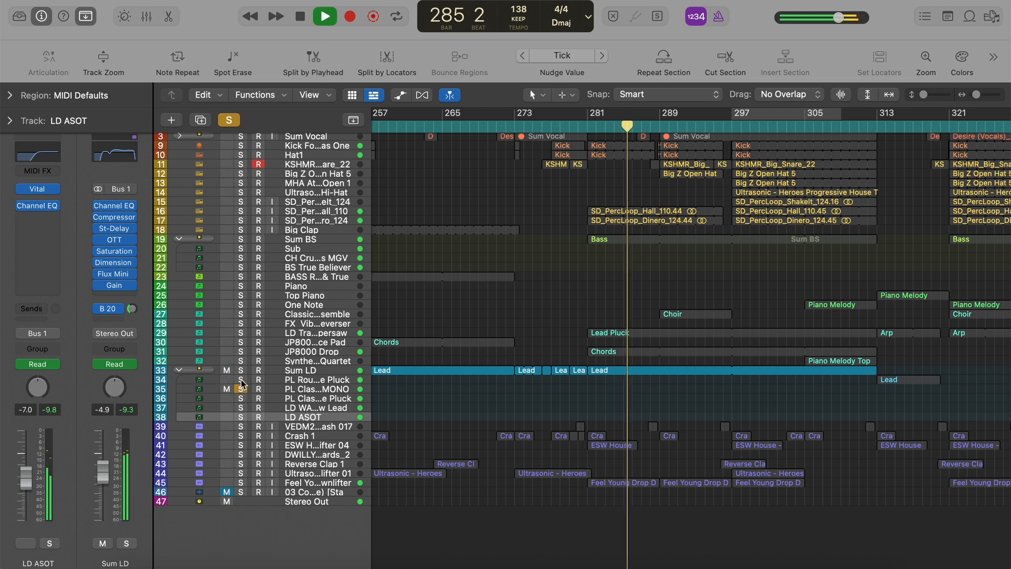
left_click(241, 379)
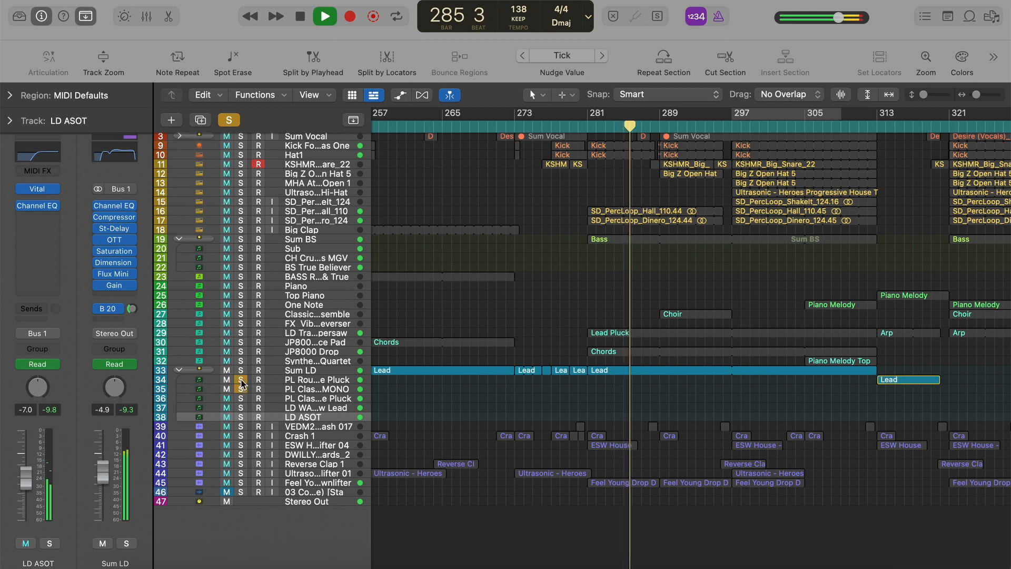
View the channel strips of the two soloed pluck layers, then stop playback at bar 288 and clear the solos.
left_click(322, 389)
left_click(327, 381)
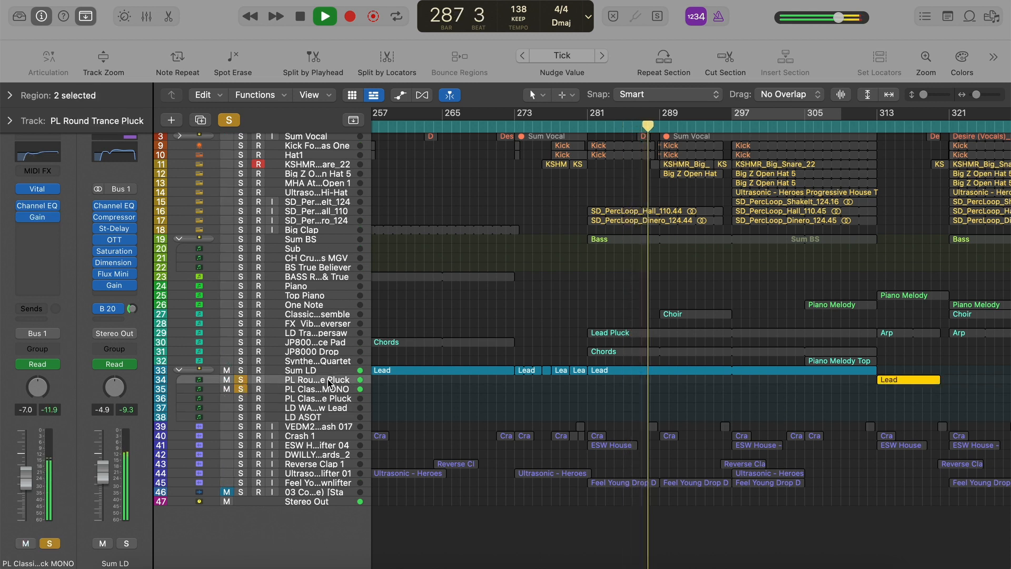
key("space")
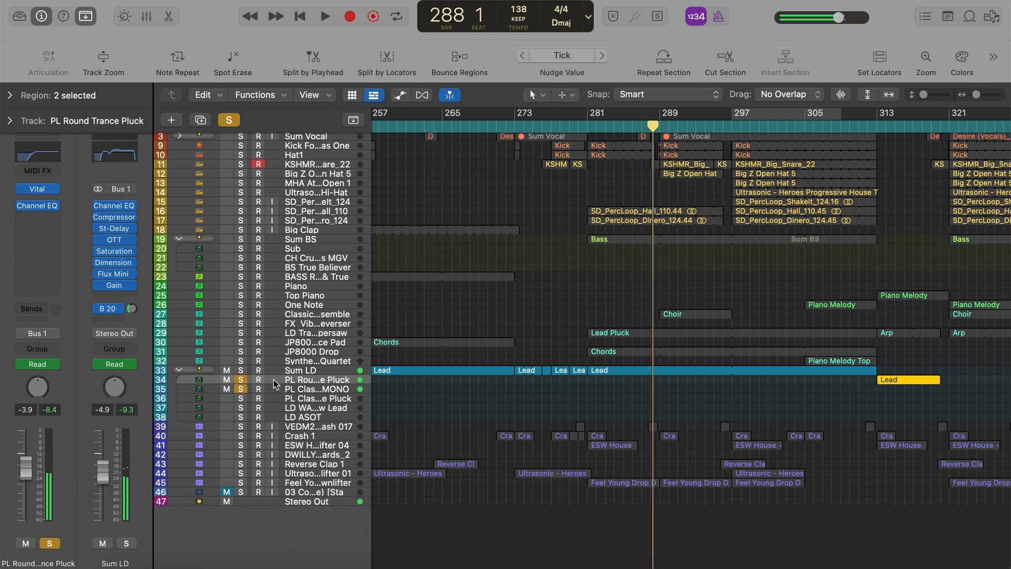
left_click(241, 380)
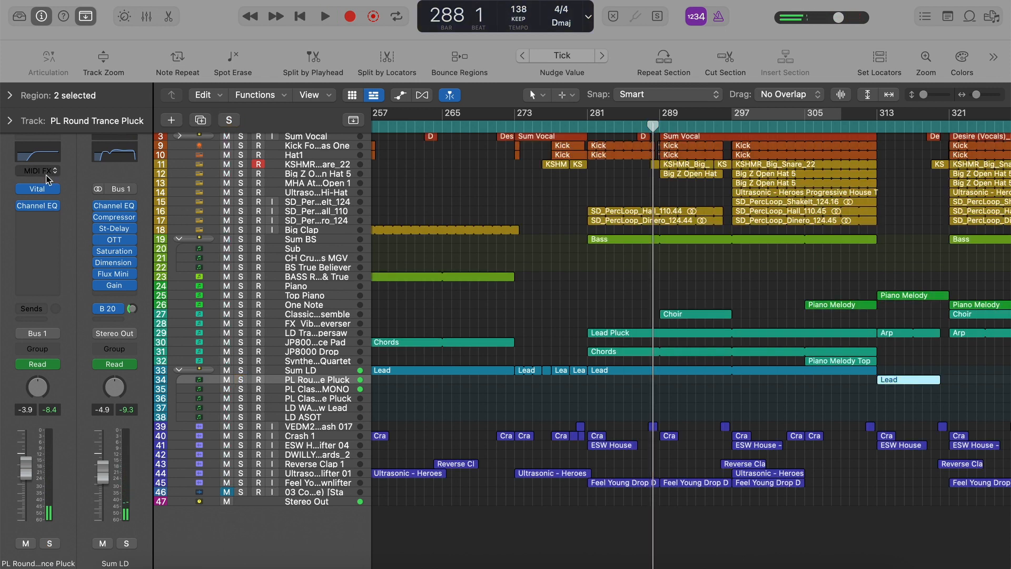
Hide the channel strips and play the full arrangement from bar 288 to bar 289.
left_click(44, 19)
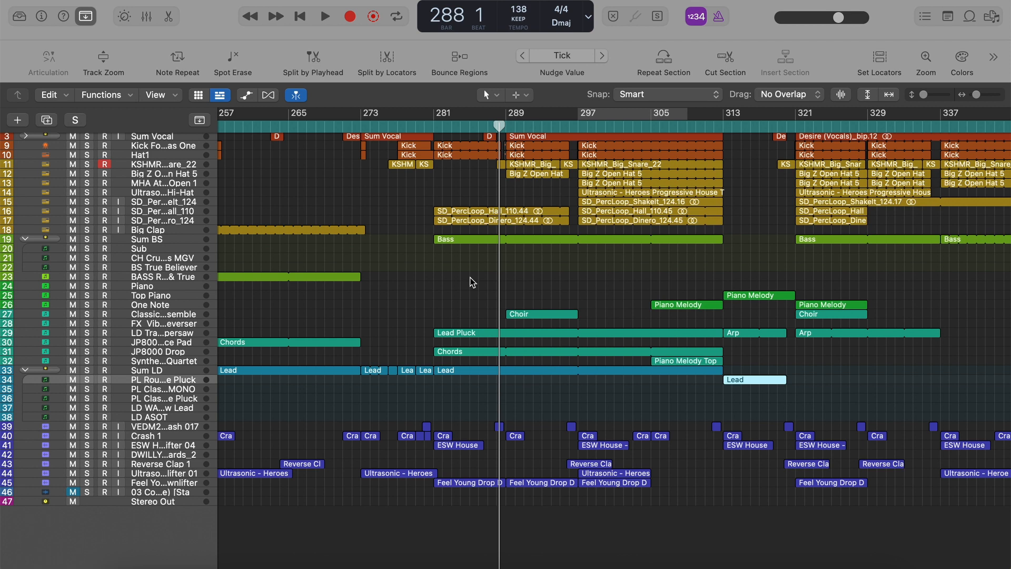
key("space")
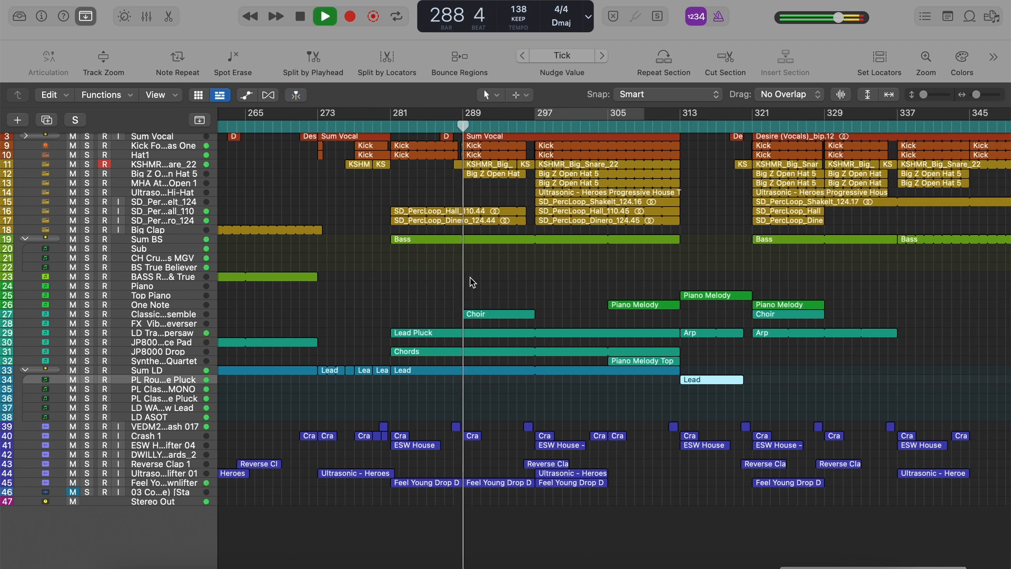
key("space")
Move the playhead to bar 289 and expand the Sum Vocal stack to view its individual vocal tracks.
scroll(468, 277, "up", 2)
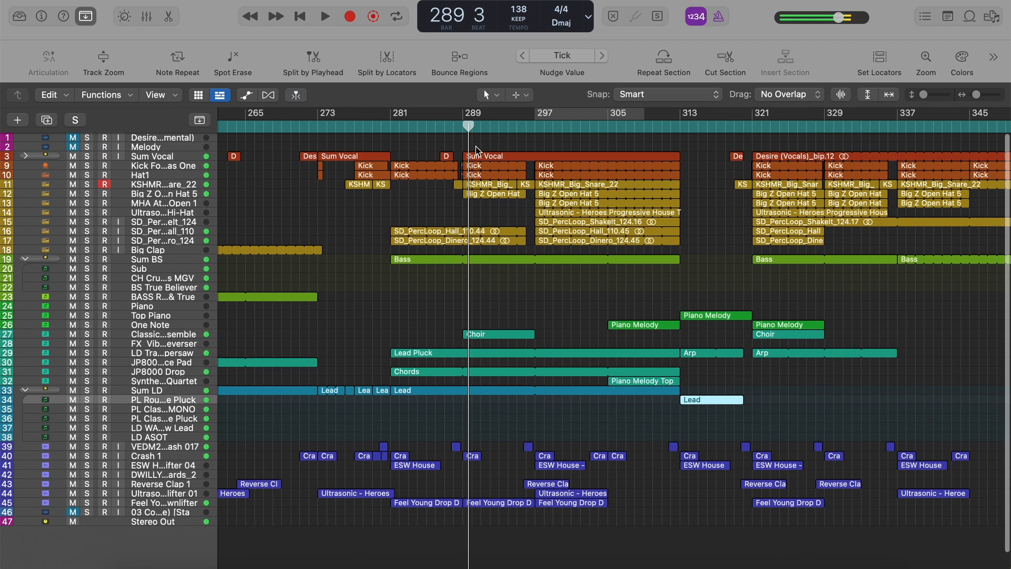
left_click(462, 127)
left_click(25, 156)
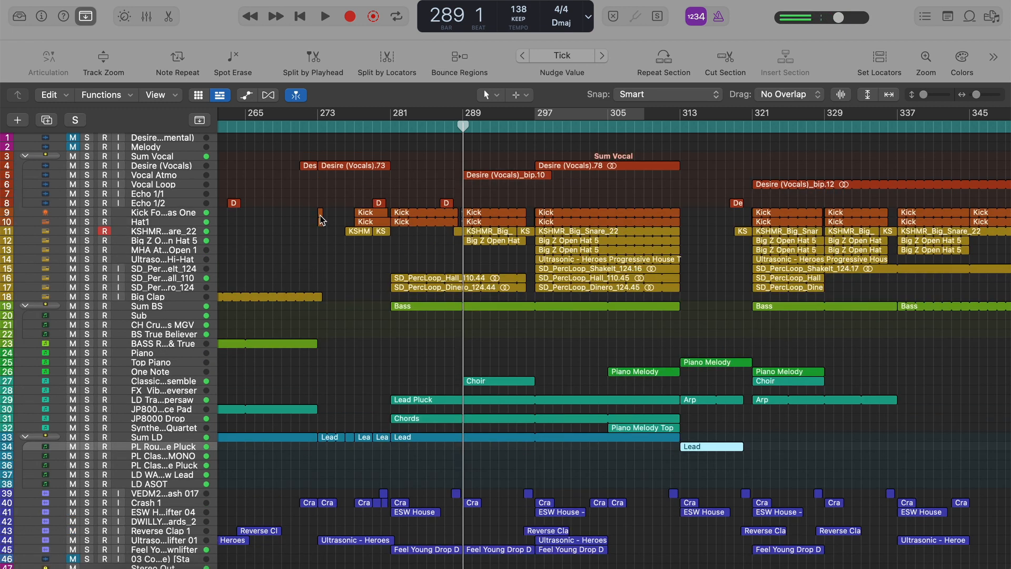
scroll(322, 220, "down", 3)
scroll(323, 220, "left", 1)
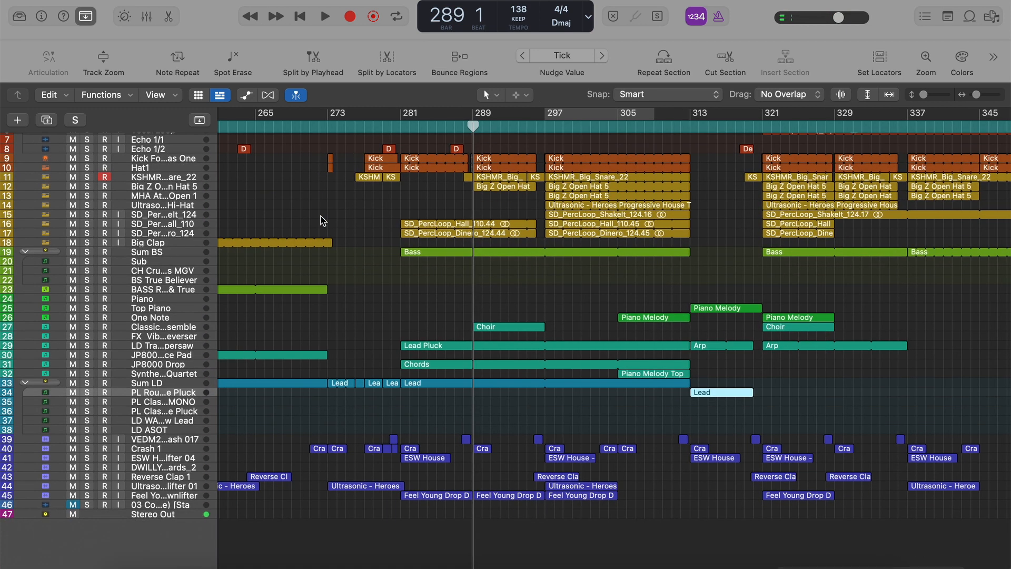
Play the arrangement from just before bar 297 and stop at bar 308, viewing the parts that enter.
left_click(536, 126)
scroll(537, 126, "up", 3)
key("space")
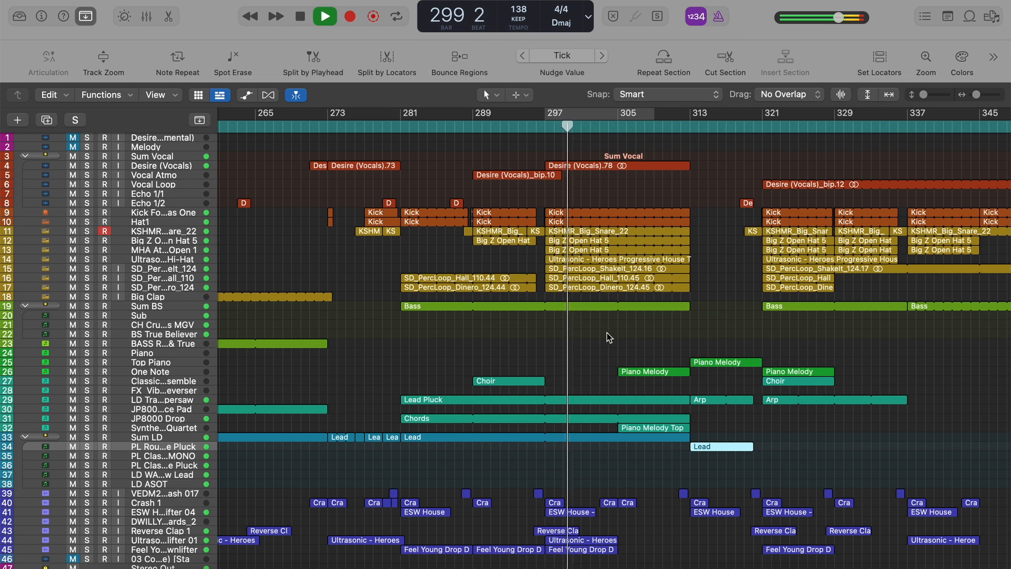
scroll(583, 371, "down", 1)
scroll(583, 371, "down", 3)
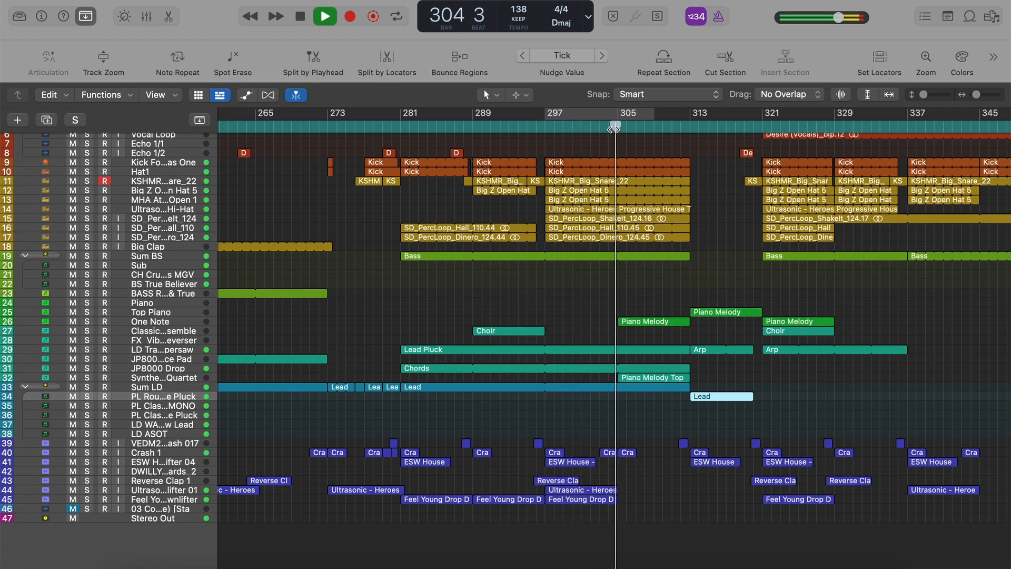
scroll(438, 277, "right", 5)
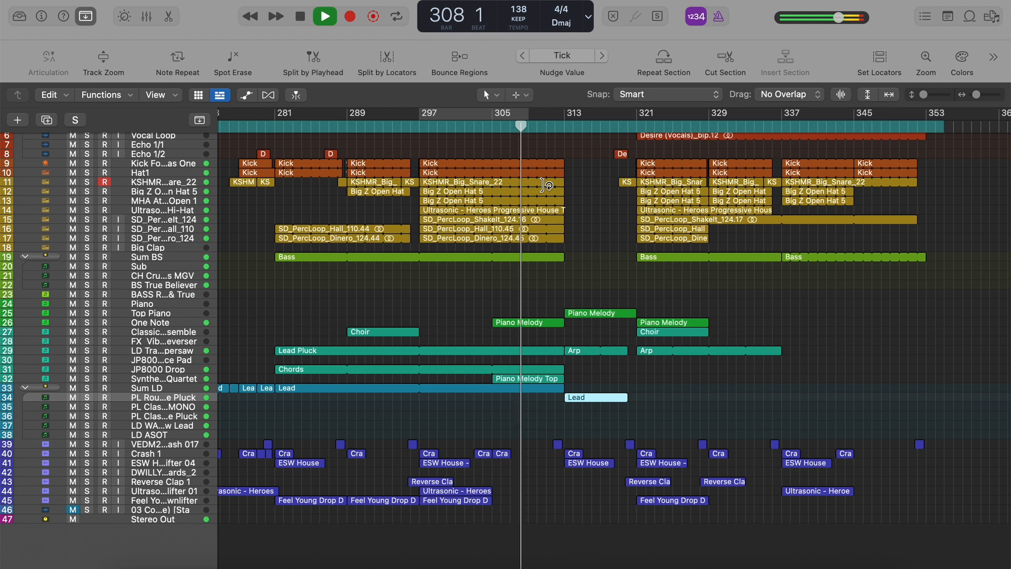
key("space")
Solo the One Note Piano Melody and the Piano Melody Top tracks, play from just before bar 305, then clear the solos and stop playback.
left_click(509, 324)
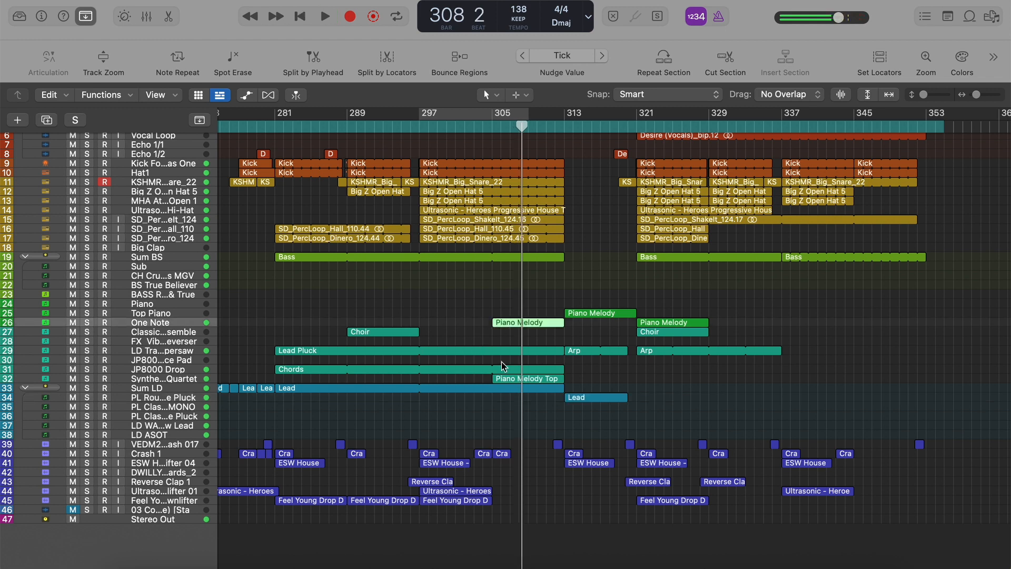
key("ctrl+s")
left_click(504, 379, "shift")
left_click(490, 126)
key("space")
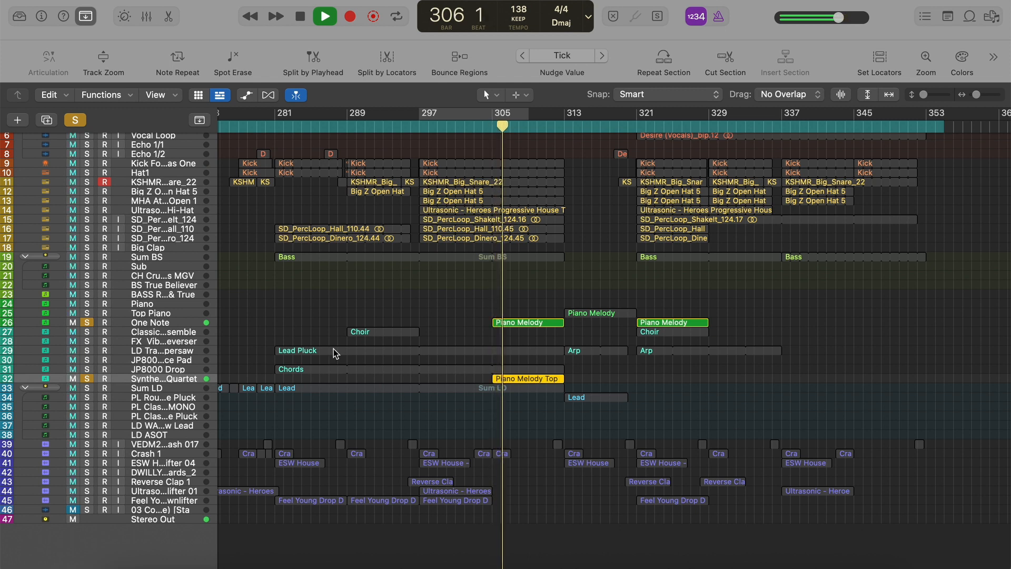
left_click(74, 120)
key("space")
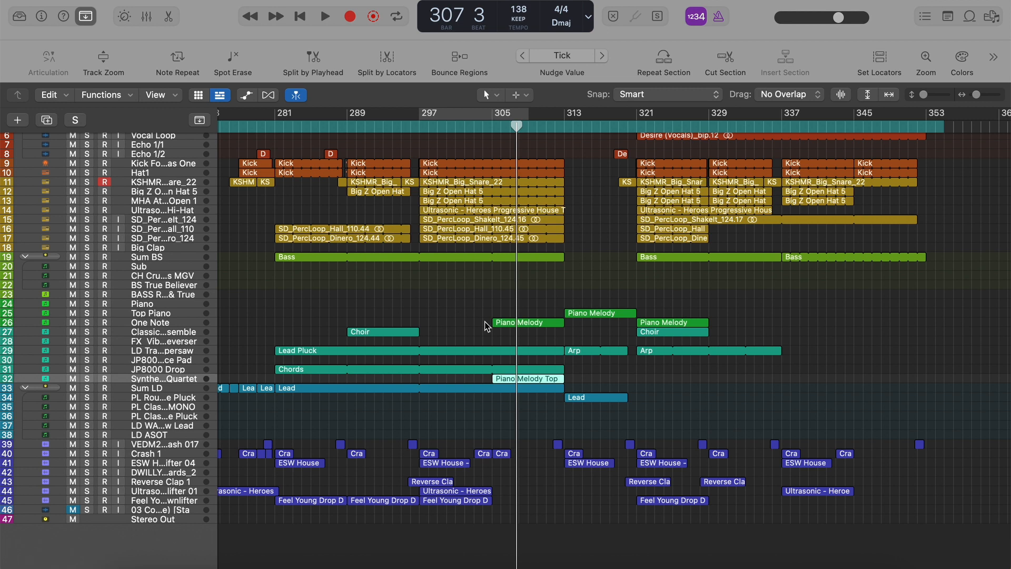
Play the full mix from just before bar 313 into the outro and stop at bar 323.
left_click(562, 129)
key("space")
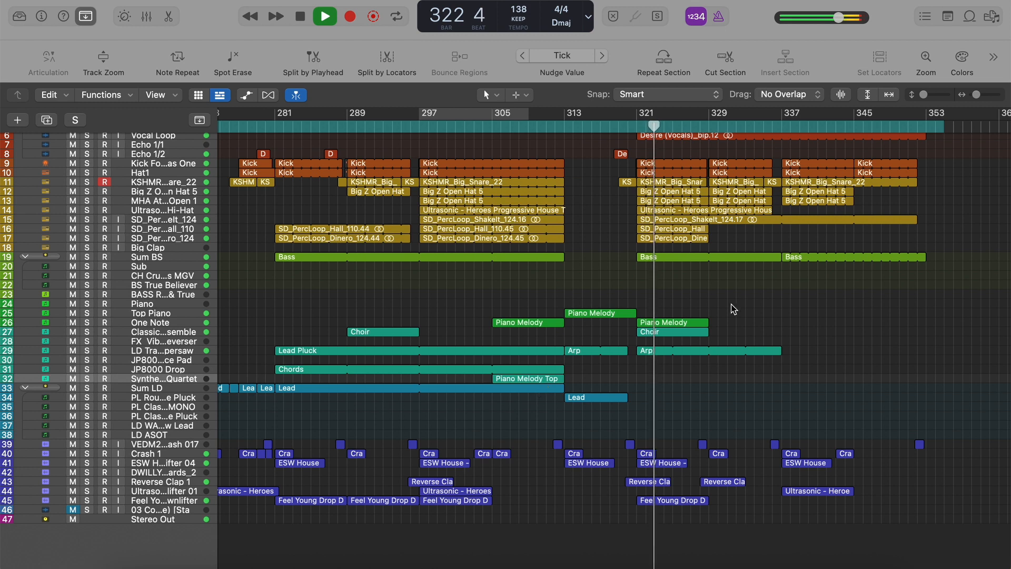
key("space")
scroll(669, 264, "up", 3)
scroll(668, 264, "right", 3)
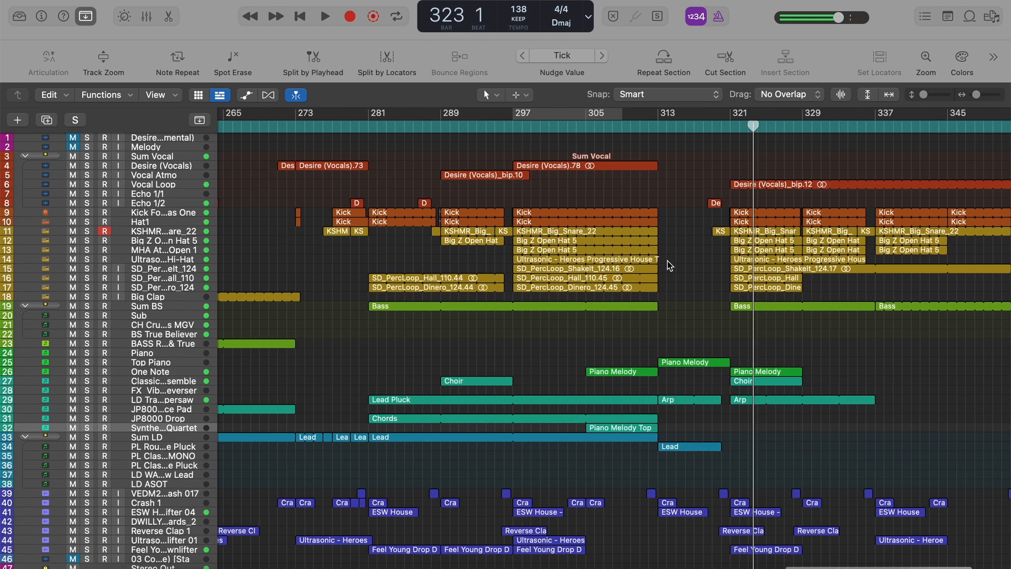
Select the Arp region at bar 313 to single it out, then clear the region selection.
scroll(585, 320, "down", 5)
scroll(585, 321, "left", 1)
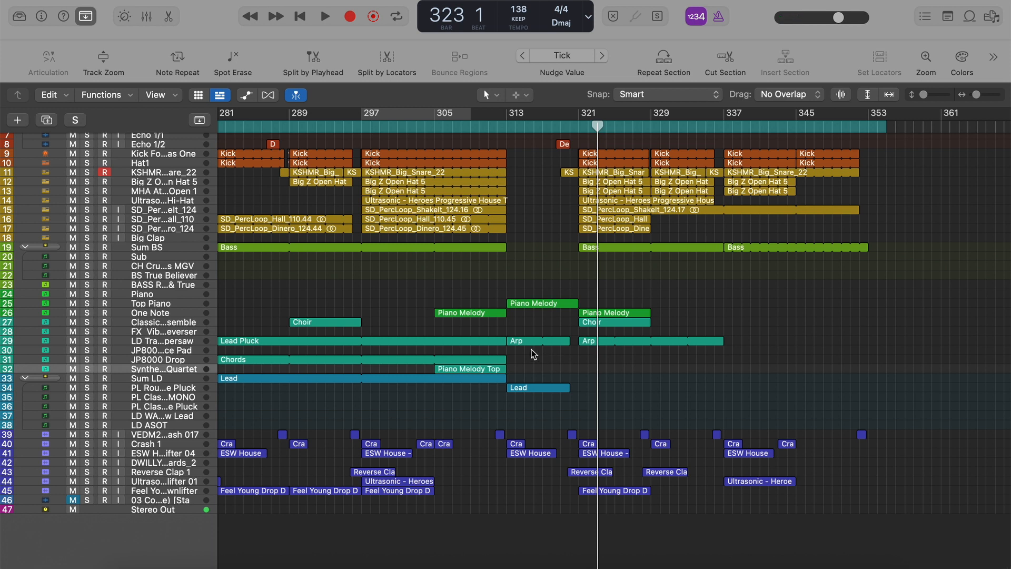
left_click(516, 343)
left_click(394, 329)
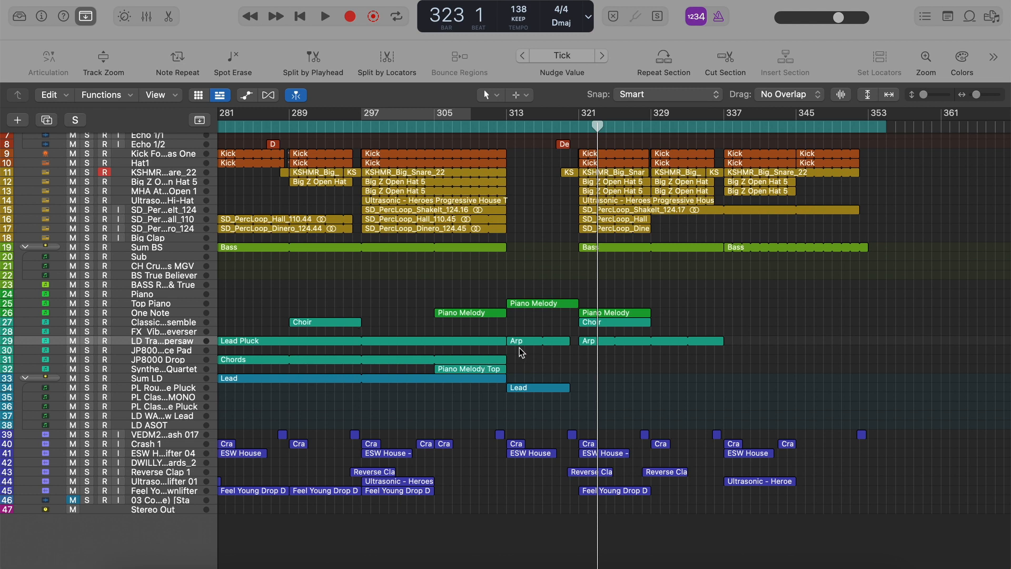
scroll(401, 327, "left", 5)
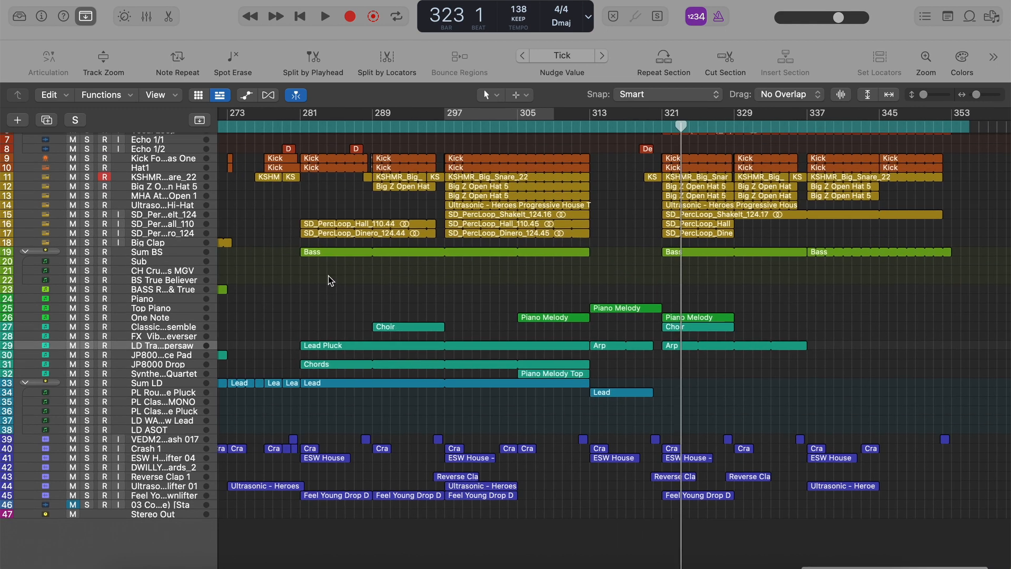
View the Sum BS Bass region's notes from bar 281 in the Piano Roll, with the playhead at bar 281.
left_click(325, 251)
key("e")
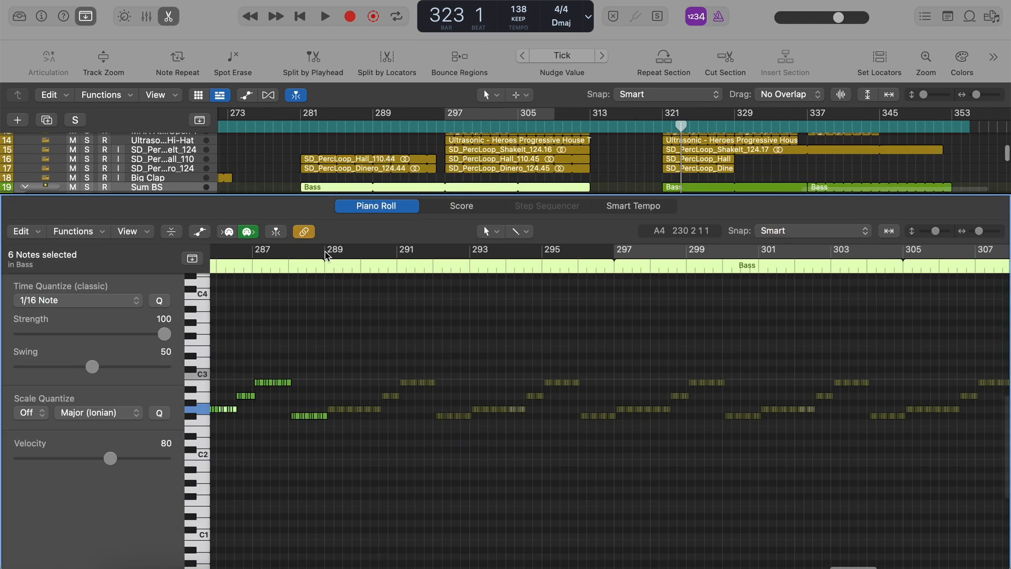
scroll(443, 376, "left", 5)
scroll(304, 308, "left", 2)
left_click(274, 270)
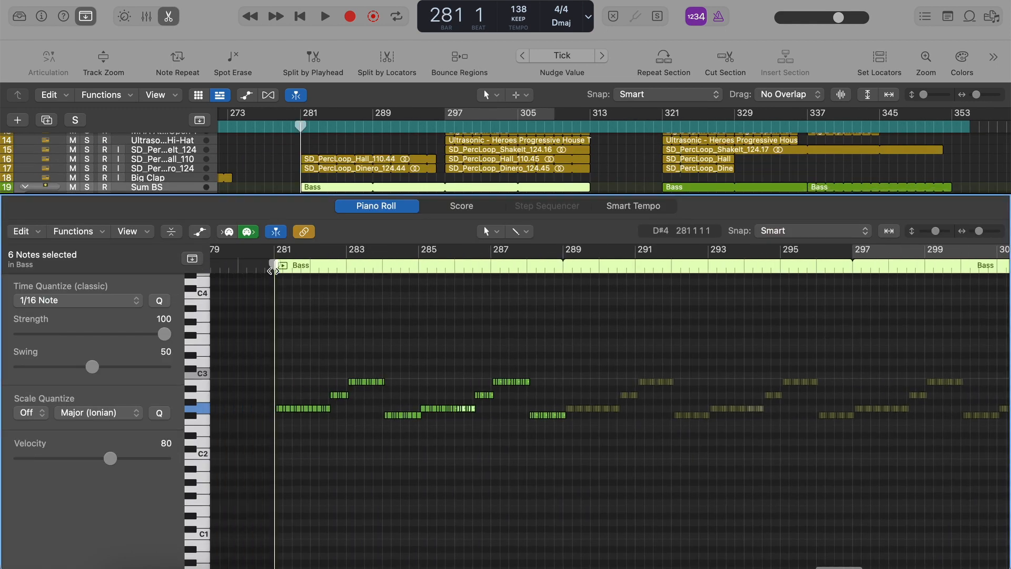
key("super+Right")
key("super+Right")
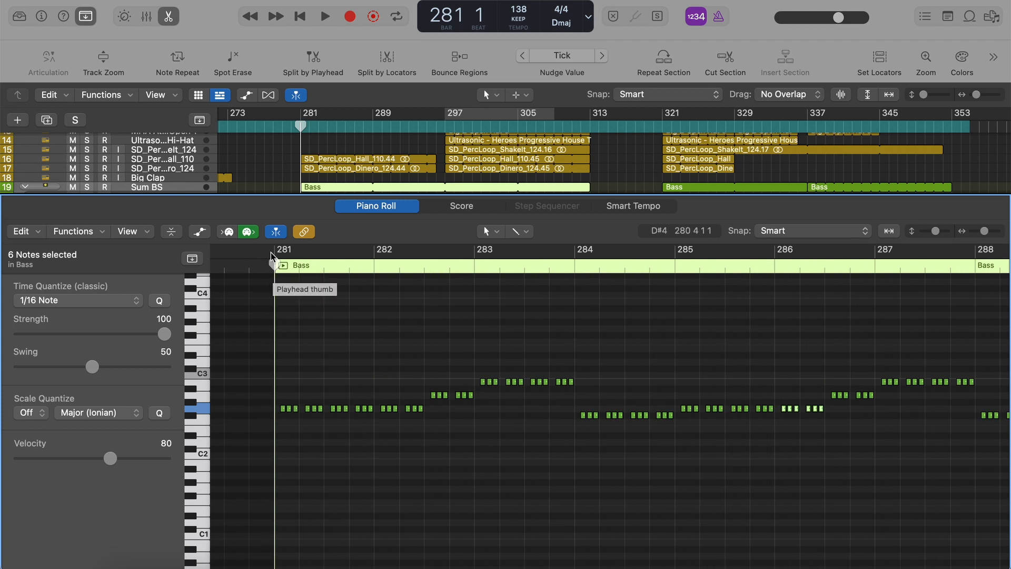
Solo Sum BS and play its bass pattern from bar 281, then clear the solo, stop playback and close the Piano Roll.
key("s")
key("space")
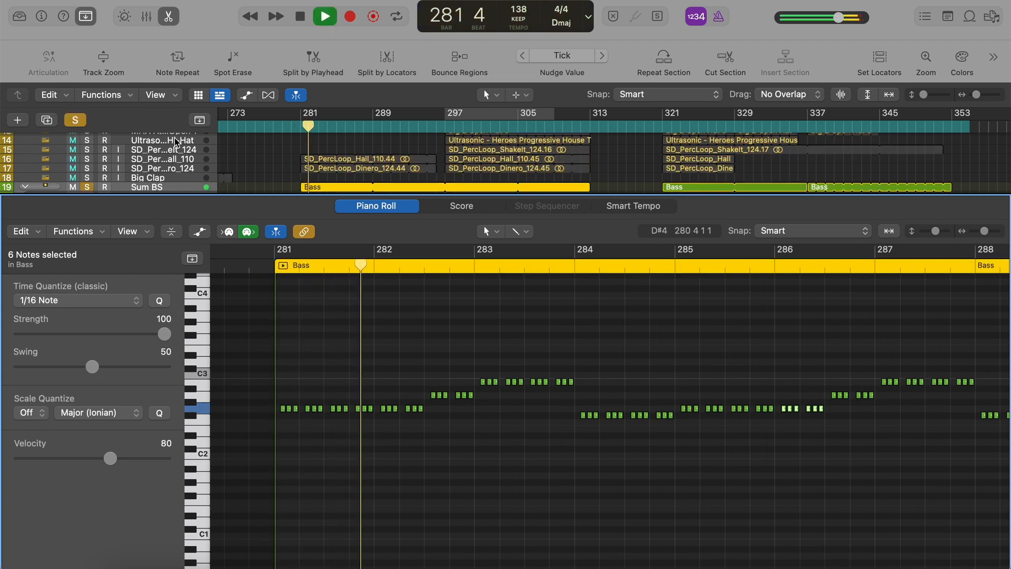
key("s")
key("space")
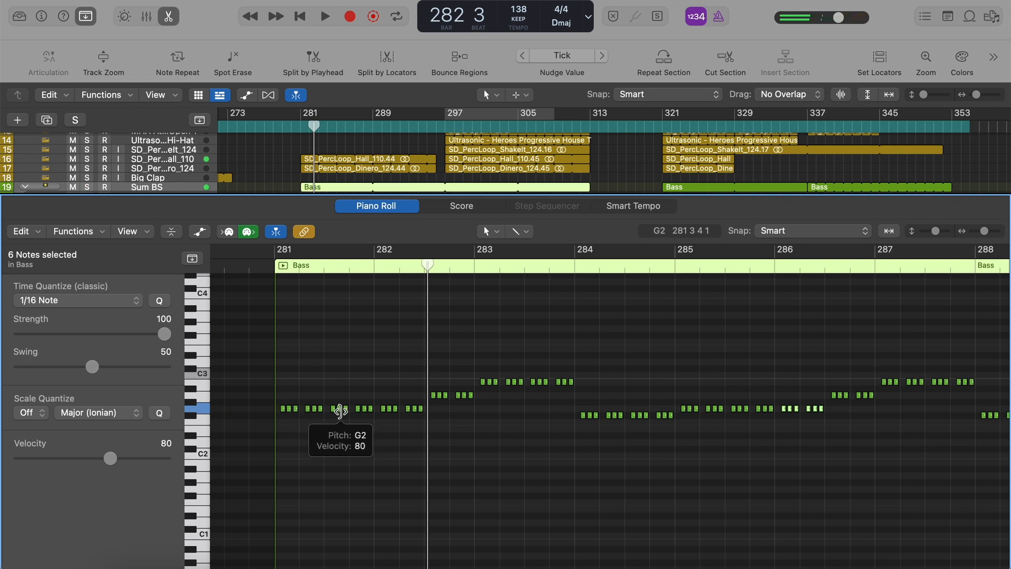
left_click(170, 16)
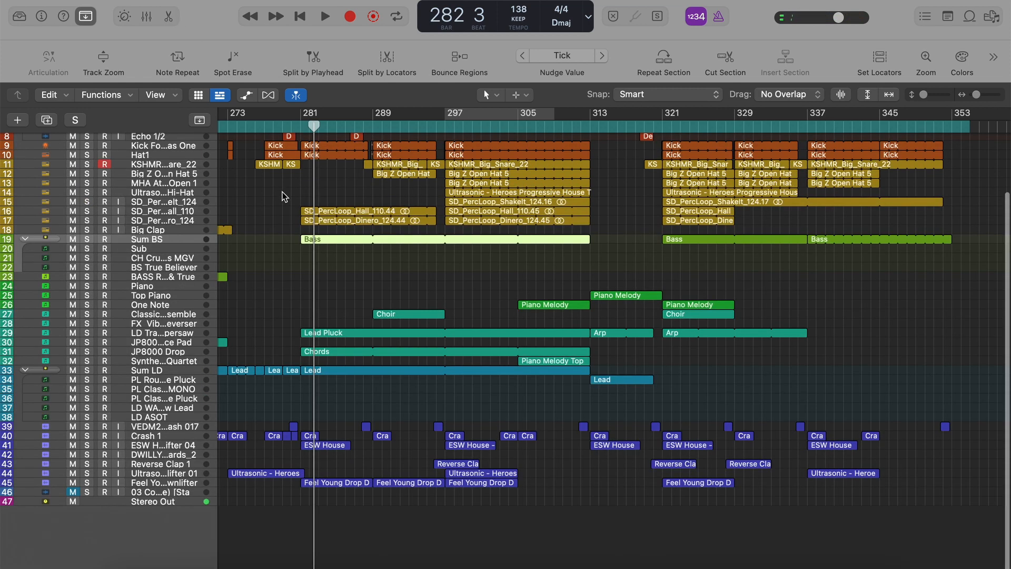
Collapse the Sum BS, Sum LD and Sum Vocal stacks.
key("super+Left")
left_click(432, 270)
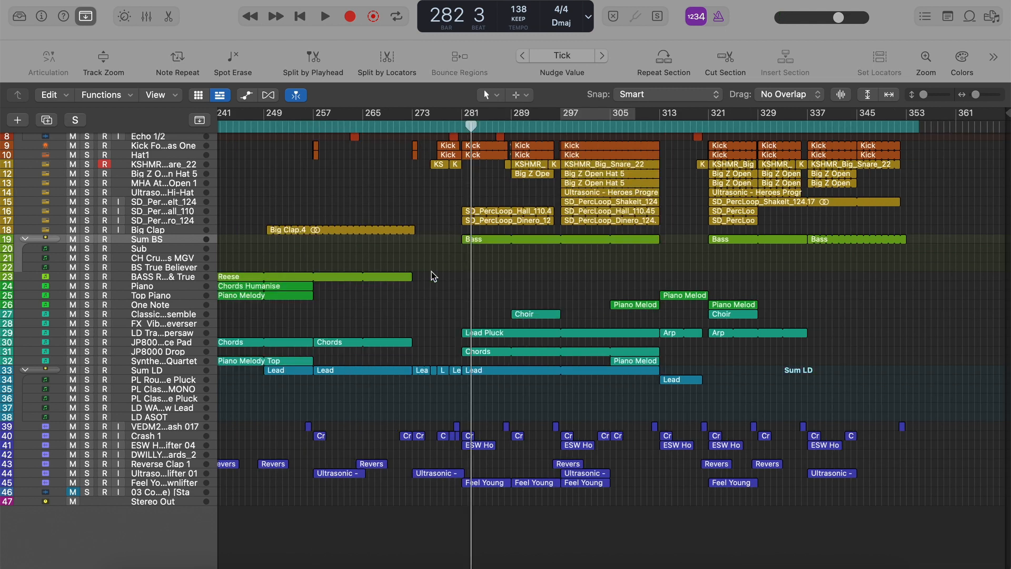
key("super+Left")
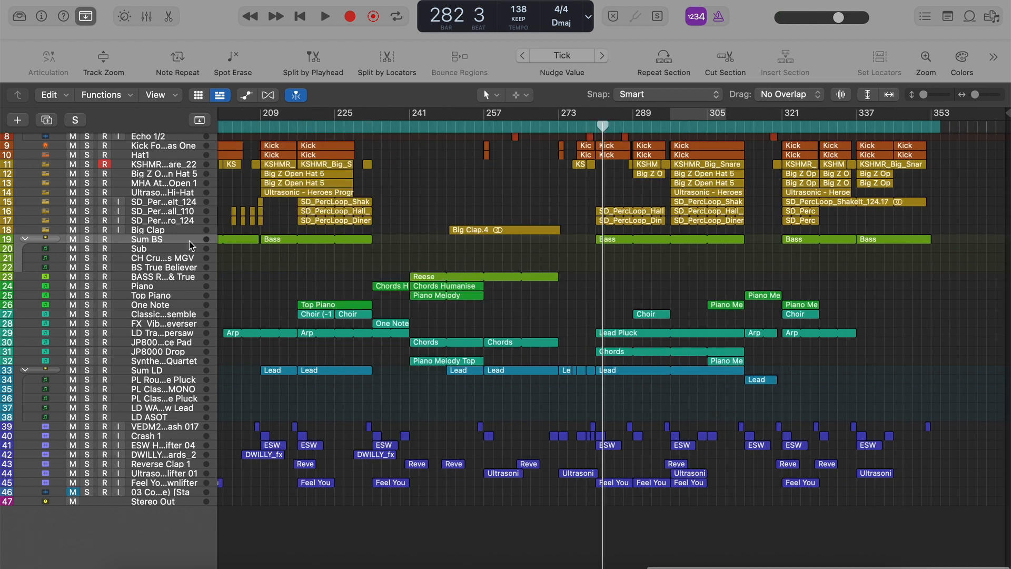
left_click(26, 239)
left_click(24, 371)
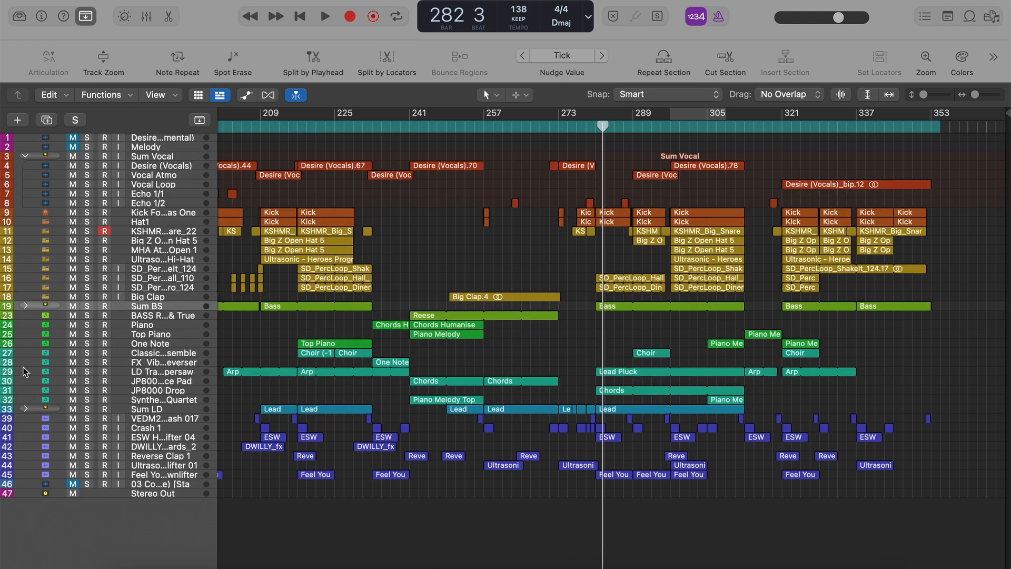
key("super+Left")
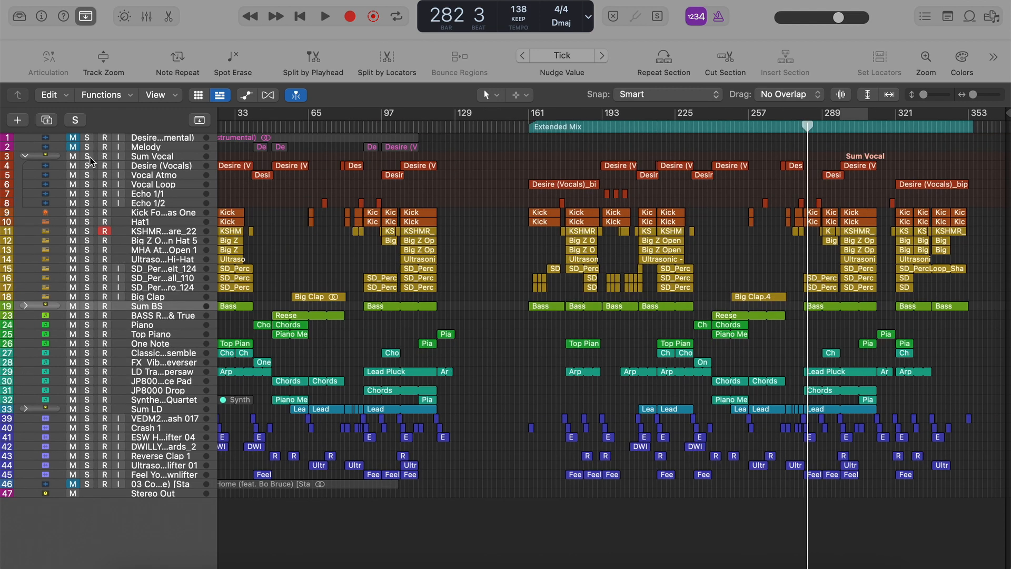
left_click(25, 156)
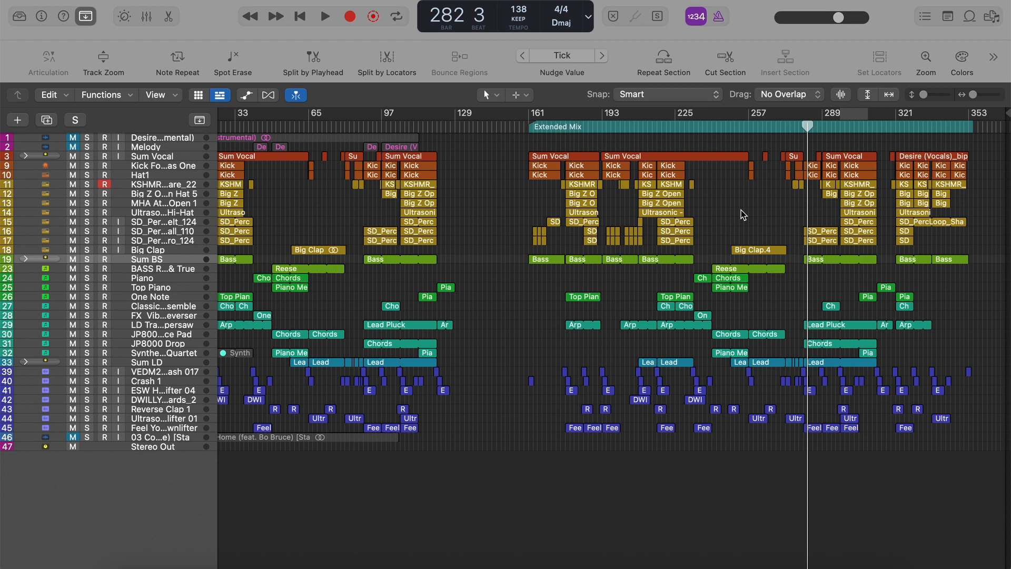
Play the original version's intro from bar 9, jump ahead to just before bar 25, and stop at bar 25.
scroll(743, 215, "left", 5)
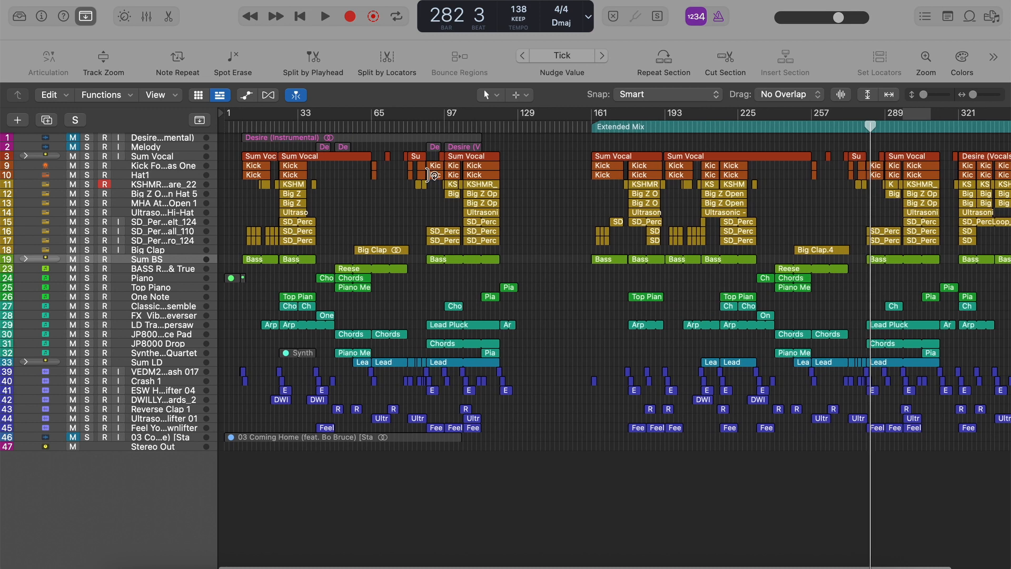
left_click(242, 127)
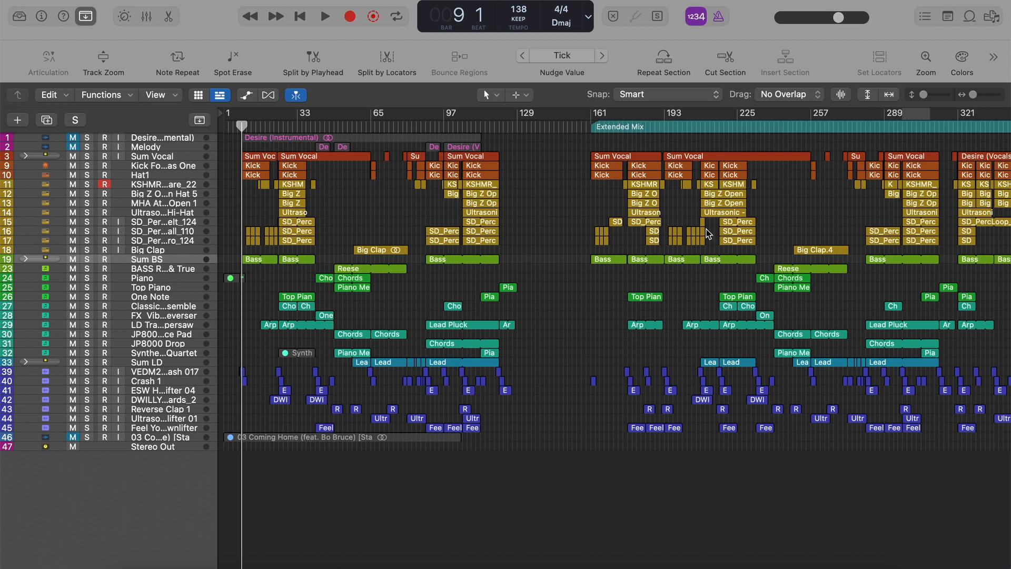
key("space")
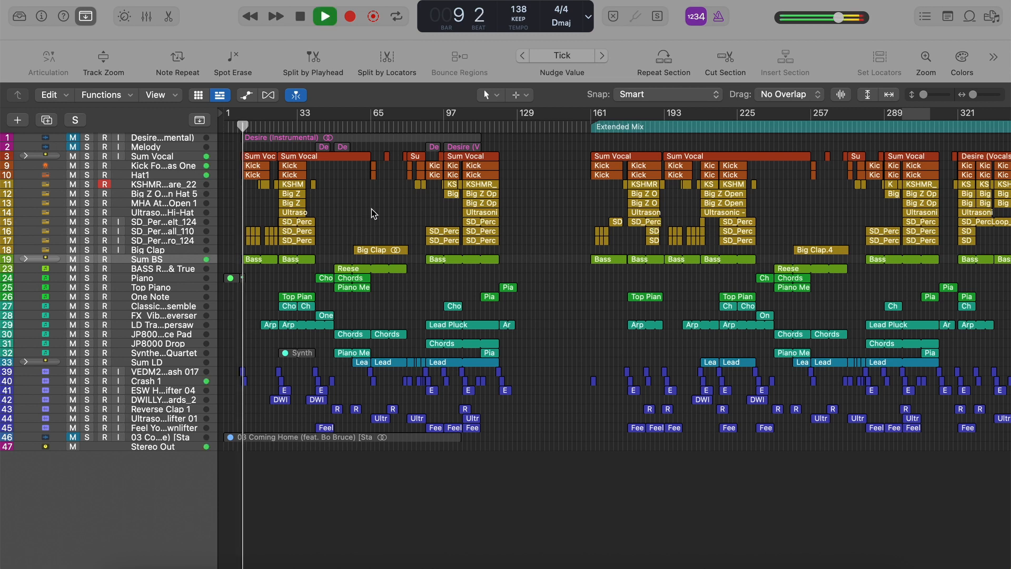
left_click(274, 126)
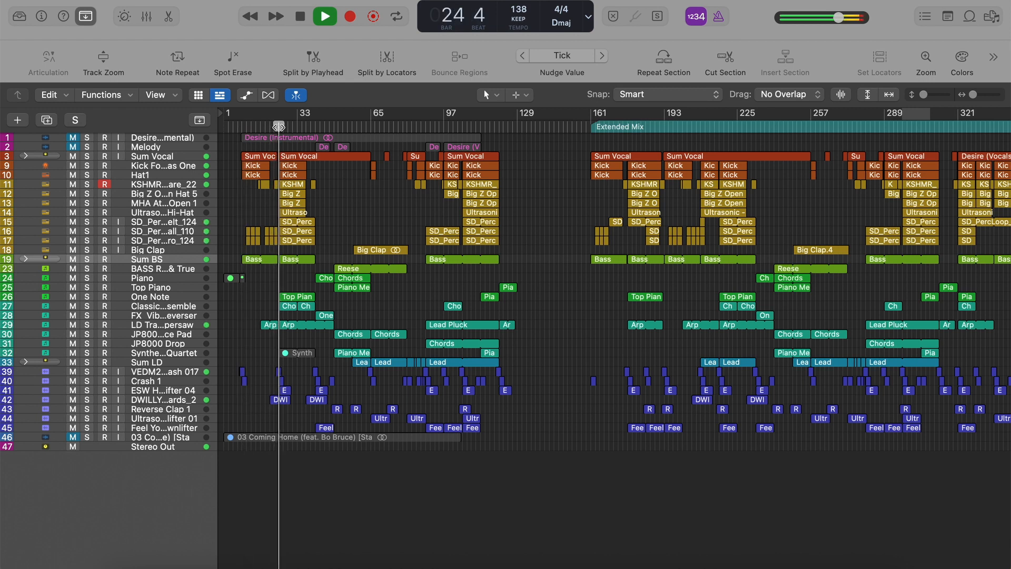
key("space")
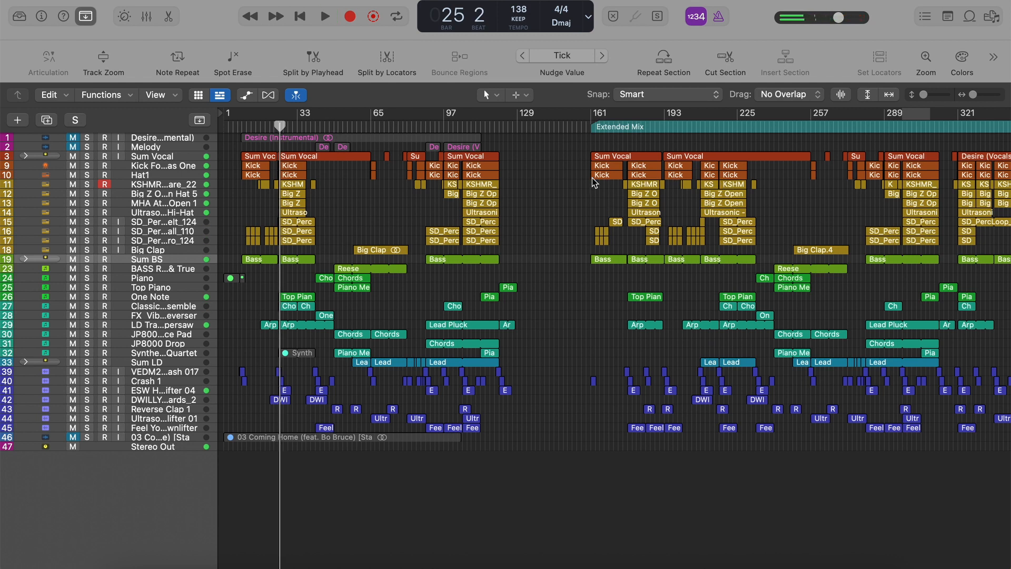
Look over the original and Extended Mix arrangements, then open the Mixer to view the stereo output's plug-in chain.
scroll(804, 157, "right", 3)
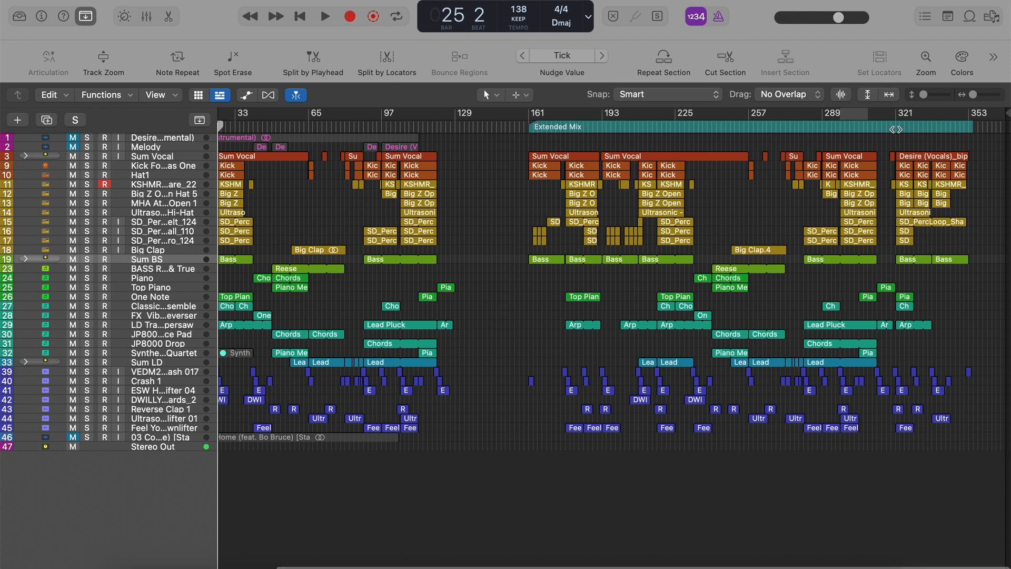
scroll(525, 235, "left", 3)
scroll(525, 235, "right", 1)
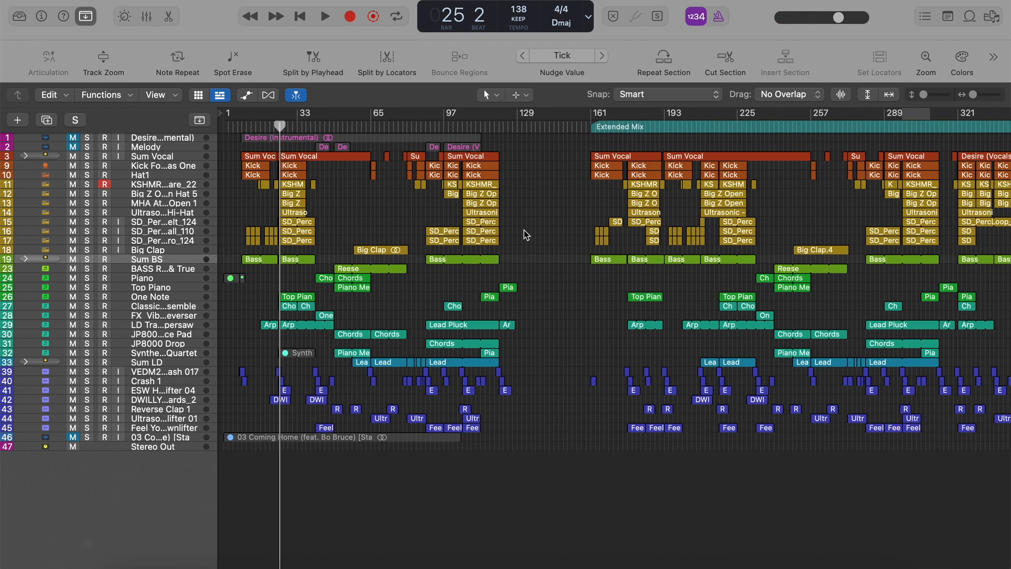
key("x")
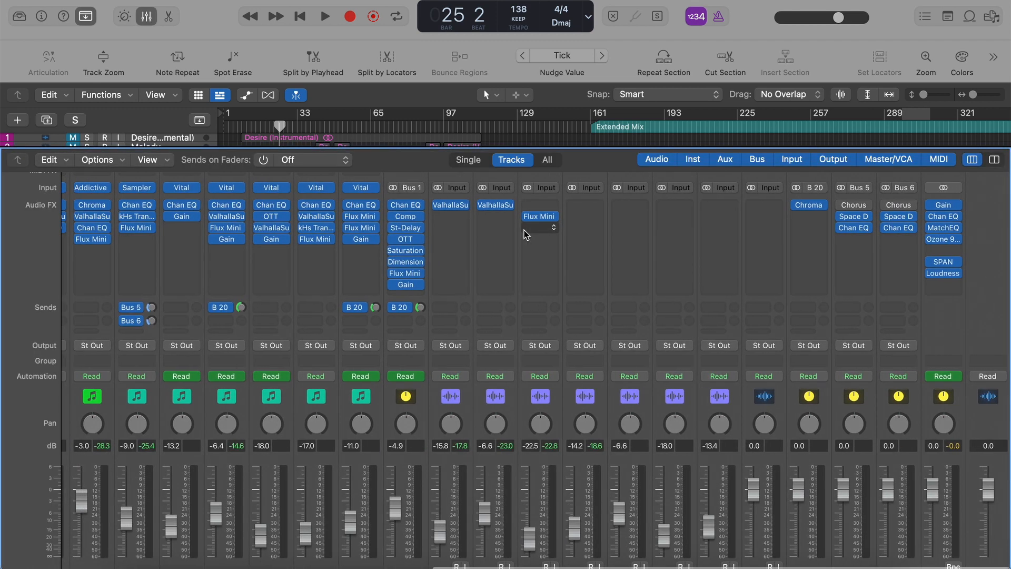
View the stereo output's Channel EQ and Match EQ settings, closing each plug-in window, and hide the Mixer.
left_click(943, 215)
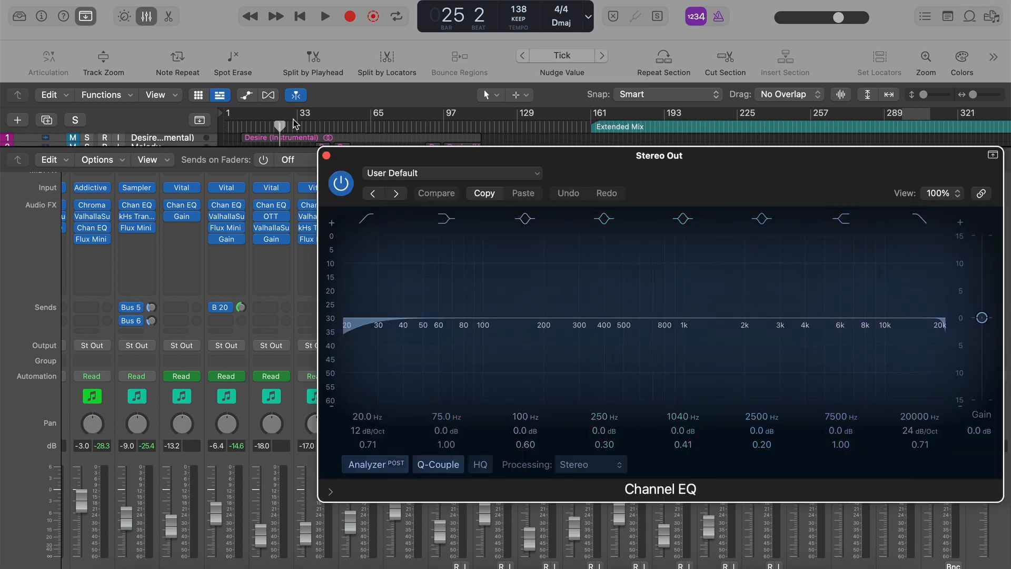
left_click(326, 155)
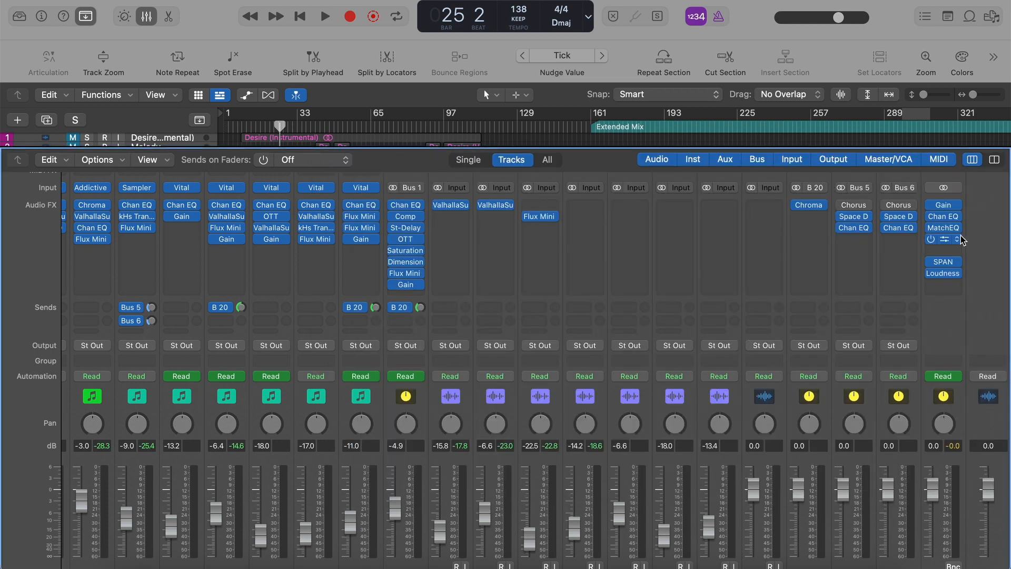
left_click(948, 231)
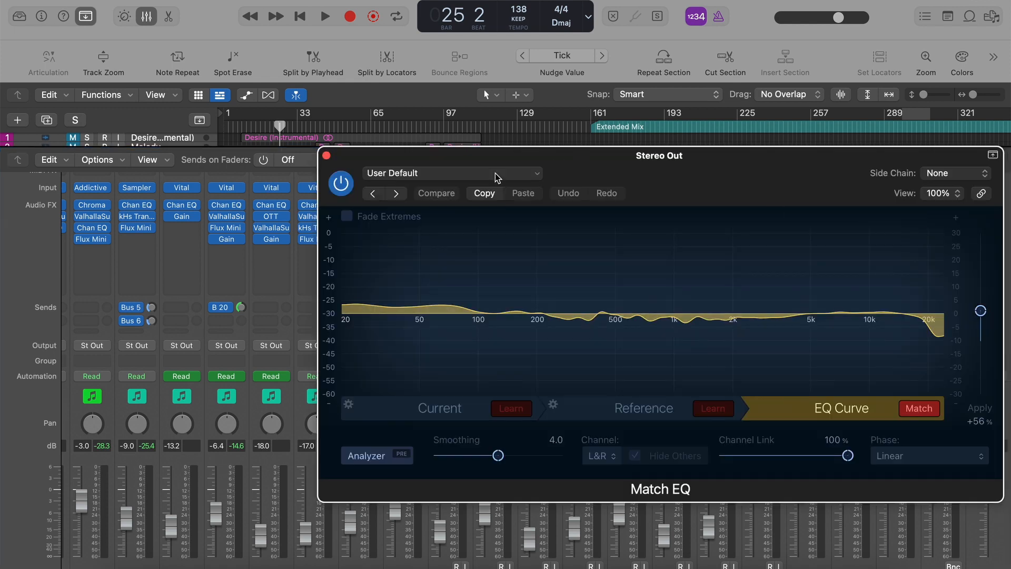
left_click(326, 156)
key("x")
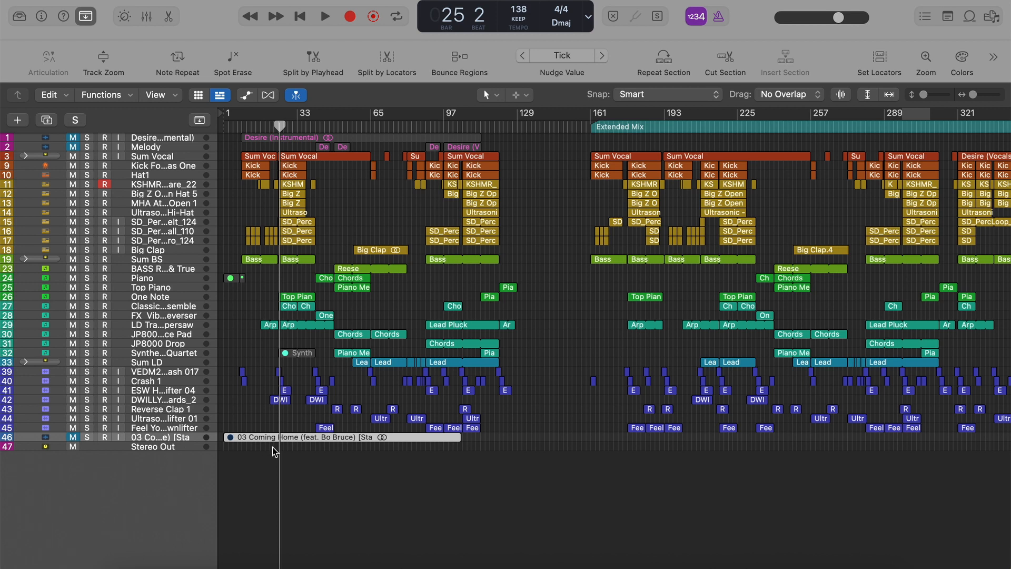
Examine the full arrangement from the original version through the end of the Extended Mix, and deselect the Coming Home reference region.
key("super+Right")
key("super+Right")
key("super+Right")
key("super+Left")
key("super+Left")
key("super+Left")
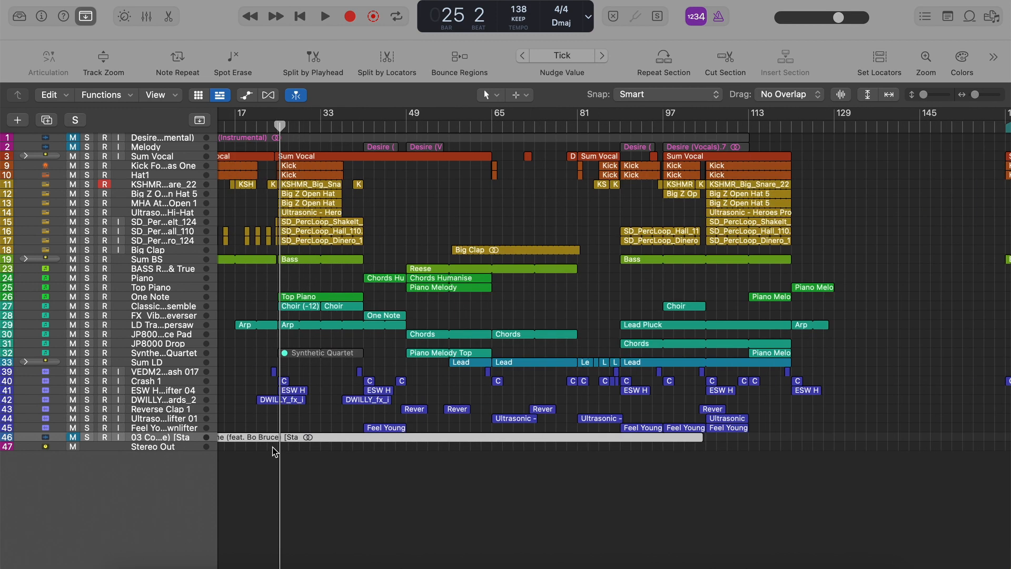
key("super+Left")
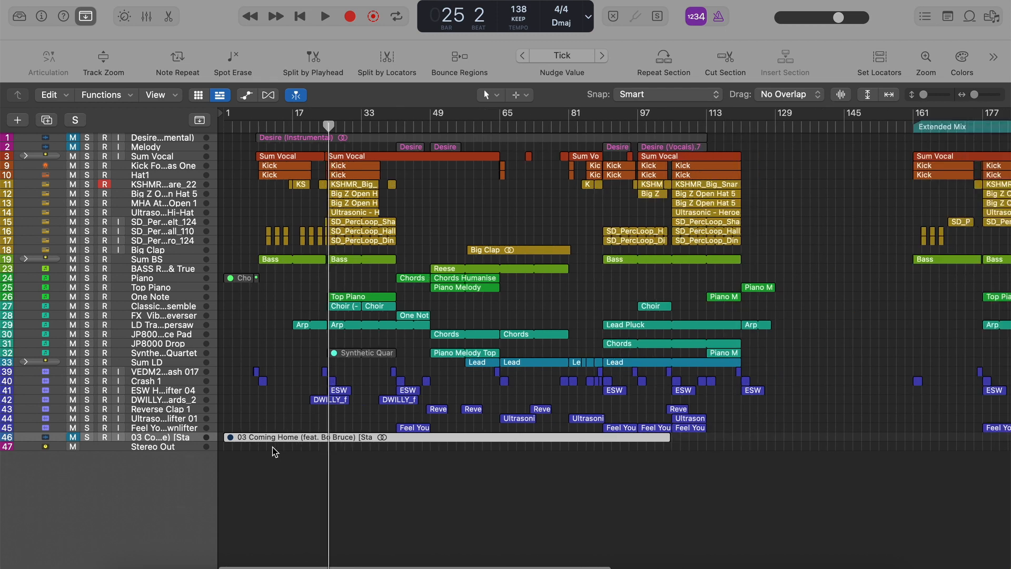
key("super+Left")
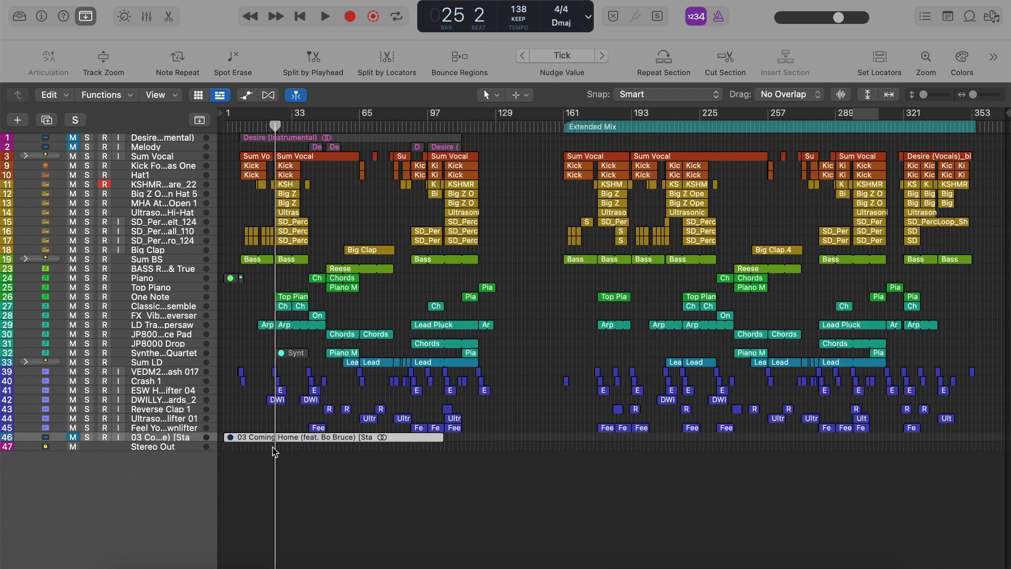
left_click(248, 420)
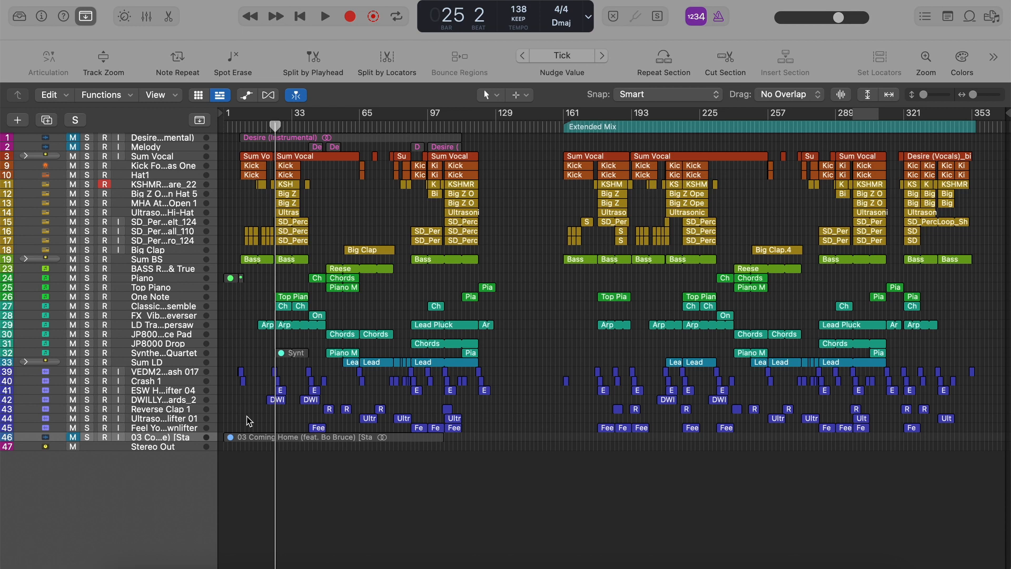
Open the stereo output's Ozone 9 Elements from the Mixer, view its Equalizer module, and close the plug-in.
key("x")
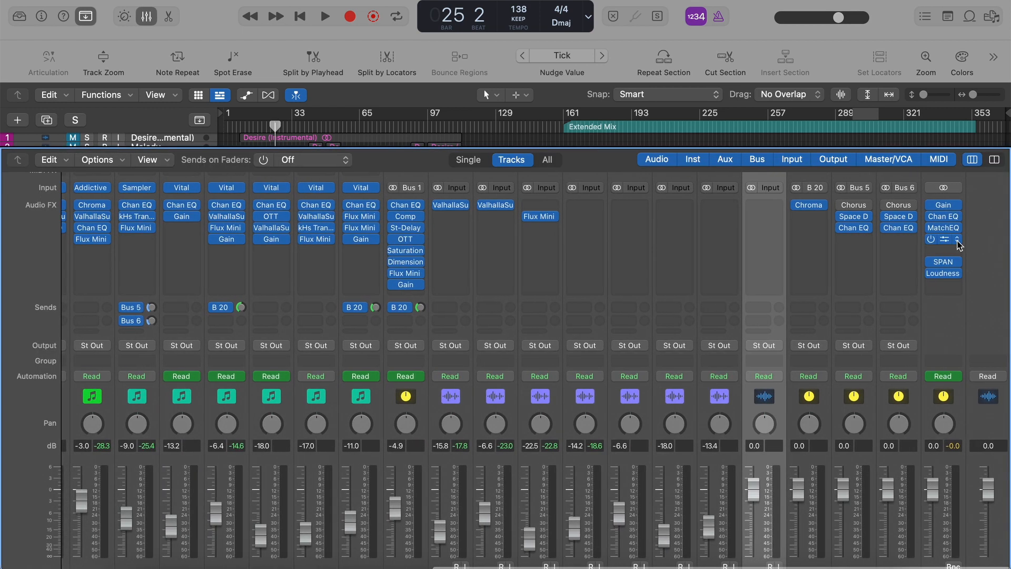
left_click(943, 240)
left_click(506, 171)
left_click(550, 153)
left_click_drag(556, 153, 514, 136)
left_click(350, 250)
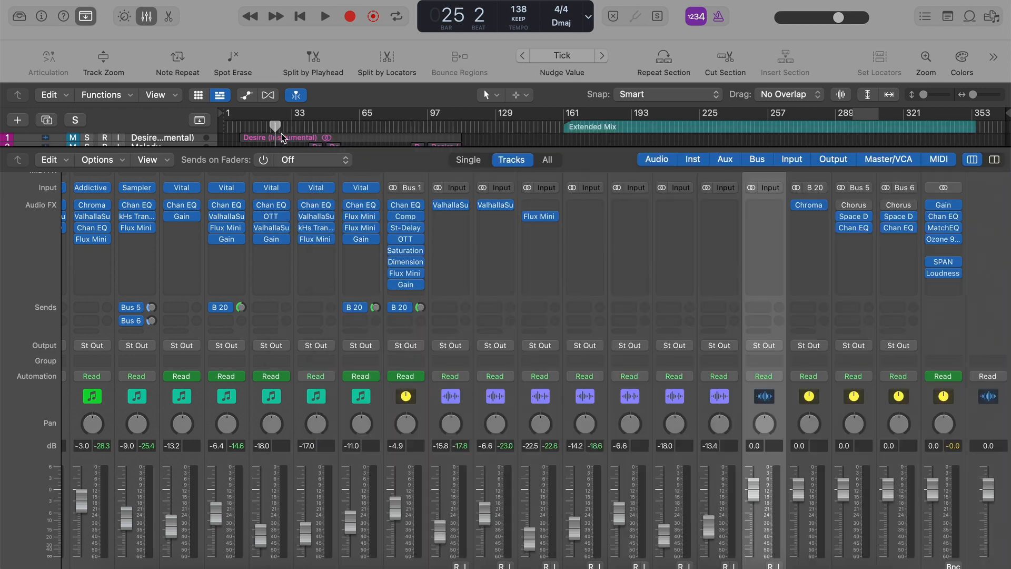
left_click(283, 138)
Open SPAN on the stereo output, play from bar 25 to view the spectrum, and hide the Mixer.
left_click(944, 262)
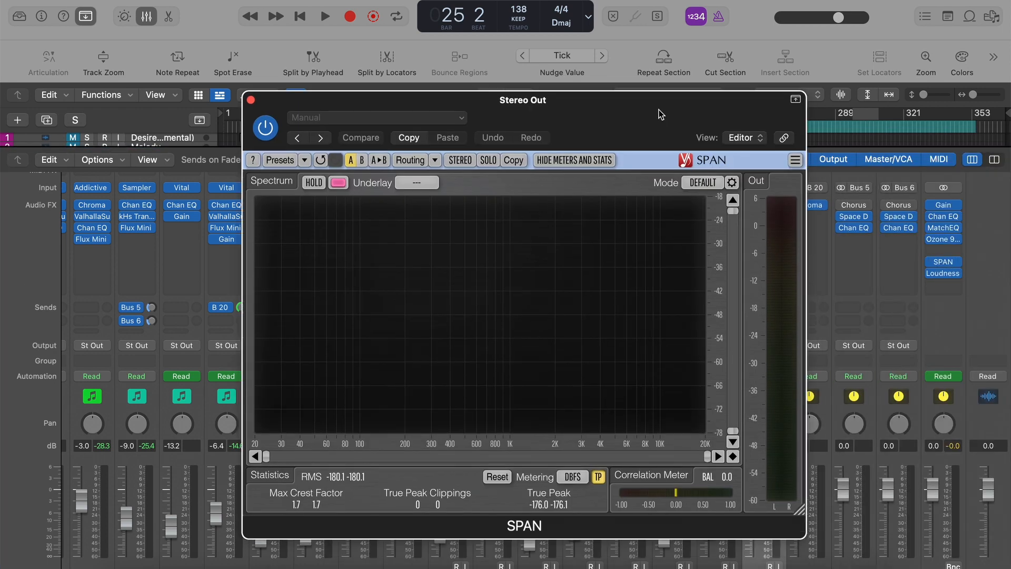
left_click_drag(660, 114, 656, 102)
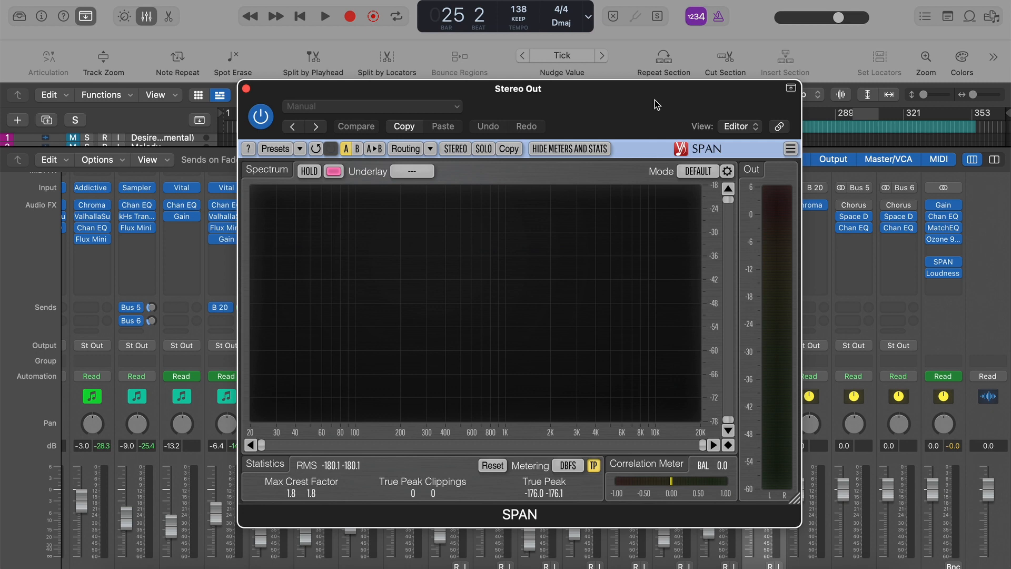
key("space")
key("x")
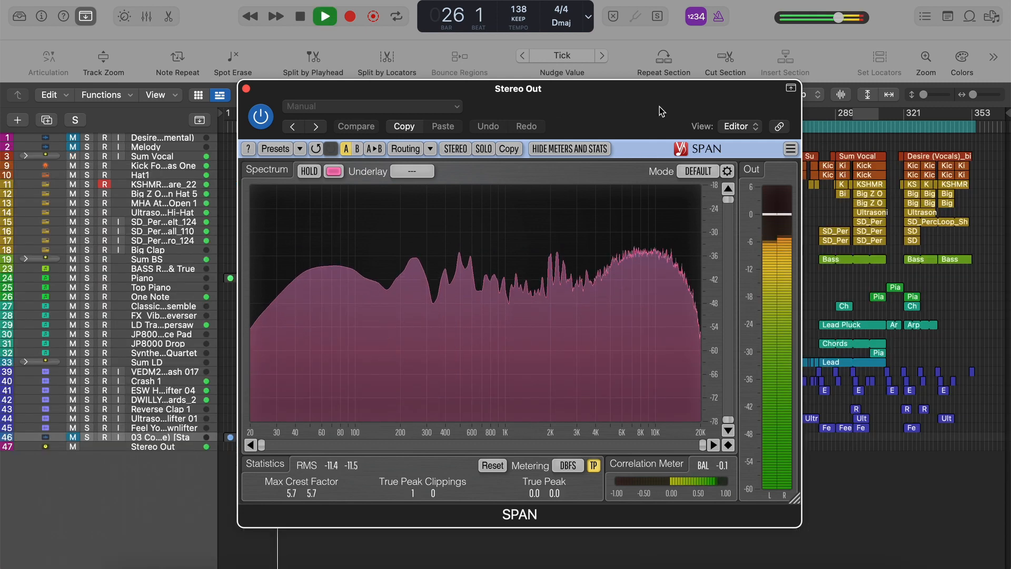
Move the SPAN window clear of the Extended Mix, analyse playback from bar 281, stop, and close SPAN.
left_click_drag(660, 106, 553, 106)
left_click(816, 125)
key("space")
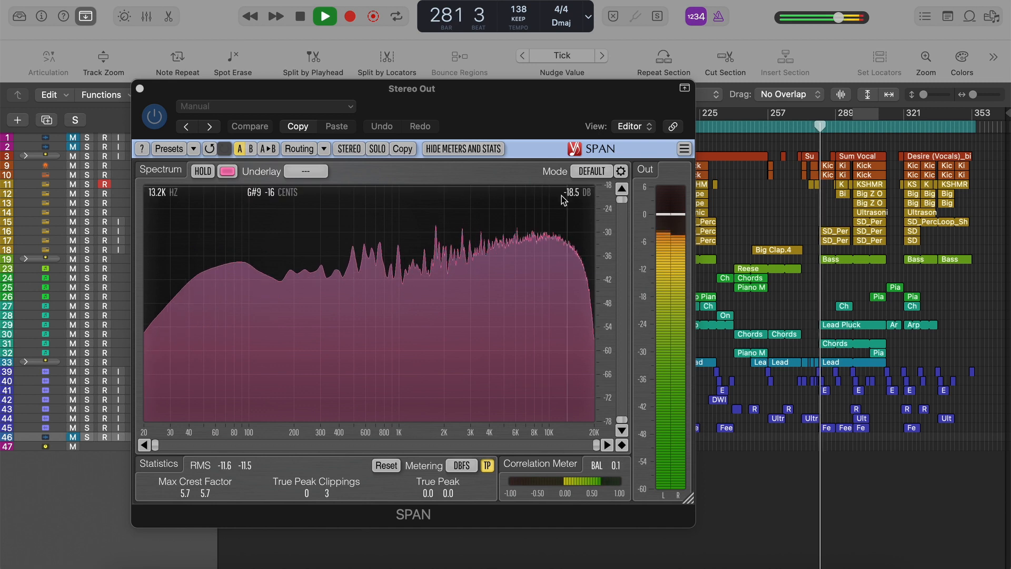
key("space")
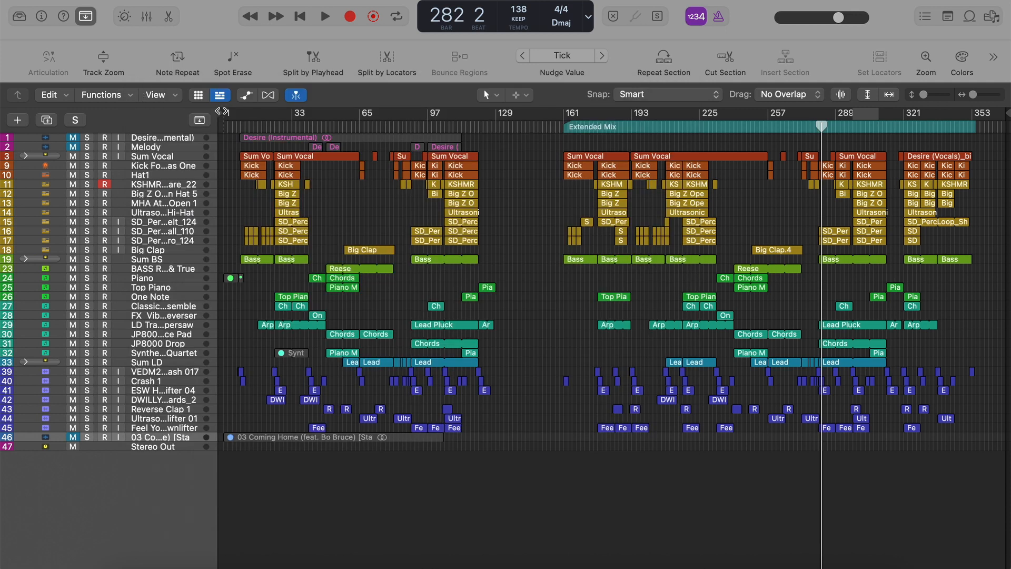
left_click(140, 89)
Check the stereo output's plug-in chain in the Mixer again, hide the Mixer, and move the playhead to bar 7.
key("x")
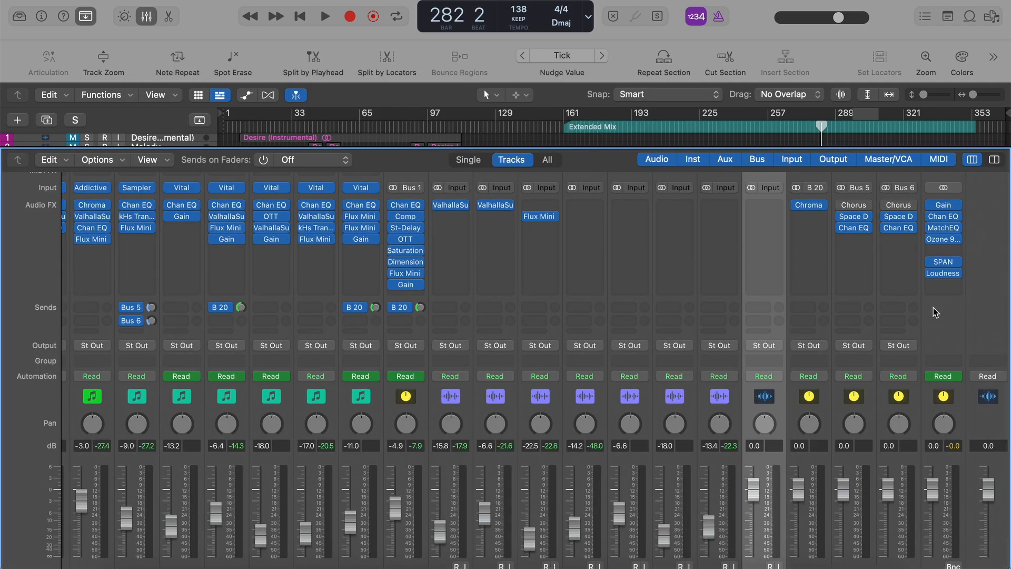
key("x")
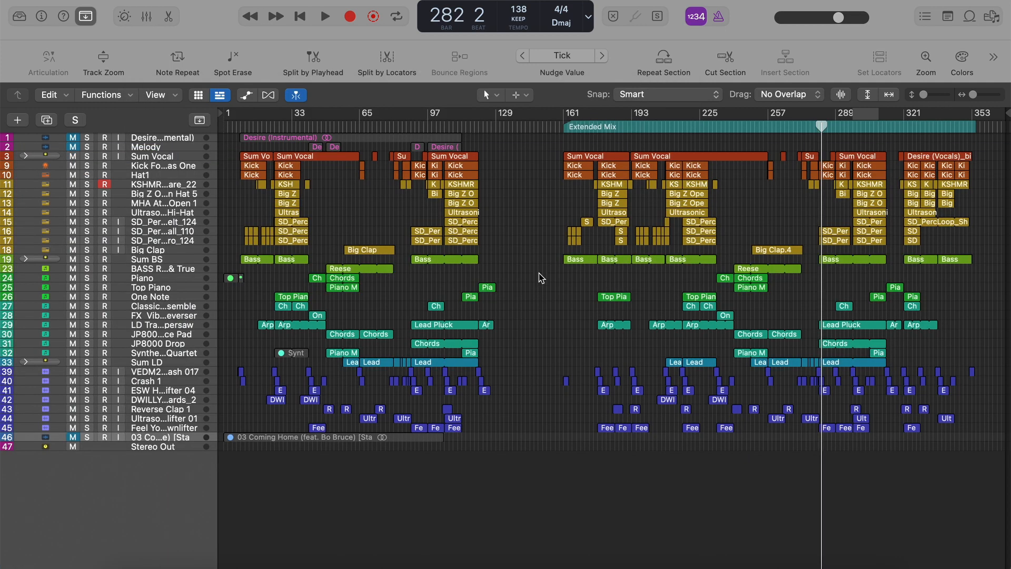
left_click_drag(247, 126, 237, 126)
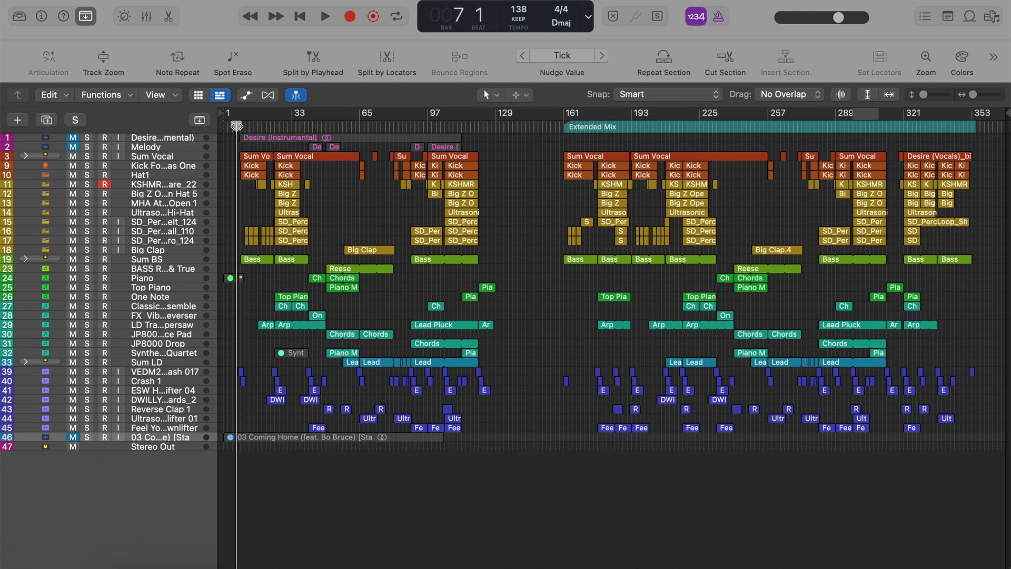